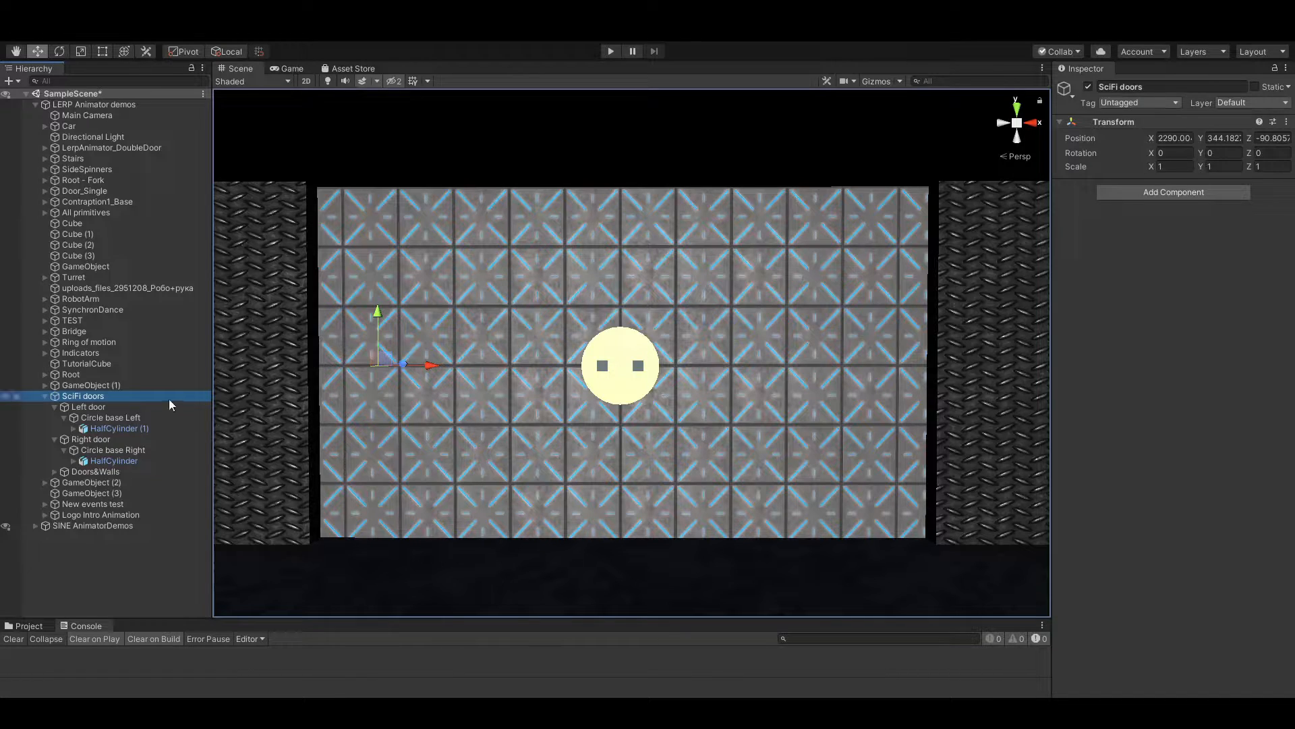
Inspect the Left door, Right door and Circle base Left objects, and try shifting Circle base Left sideways before undoing the move
left_click(66, 407)
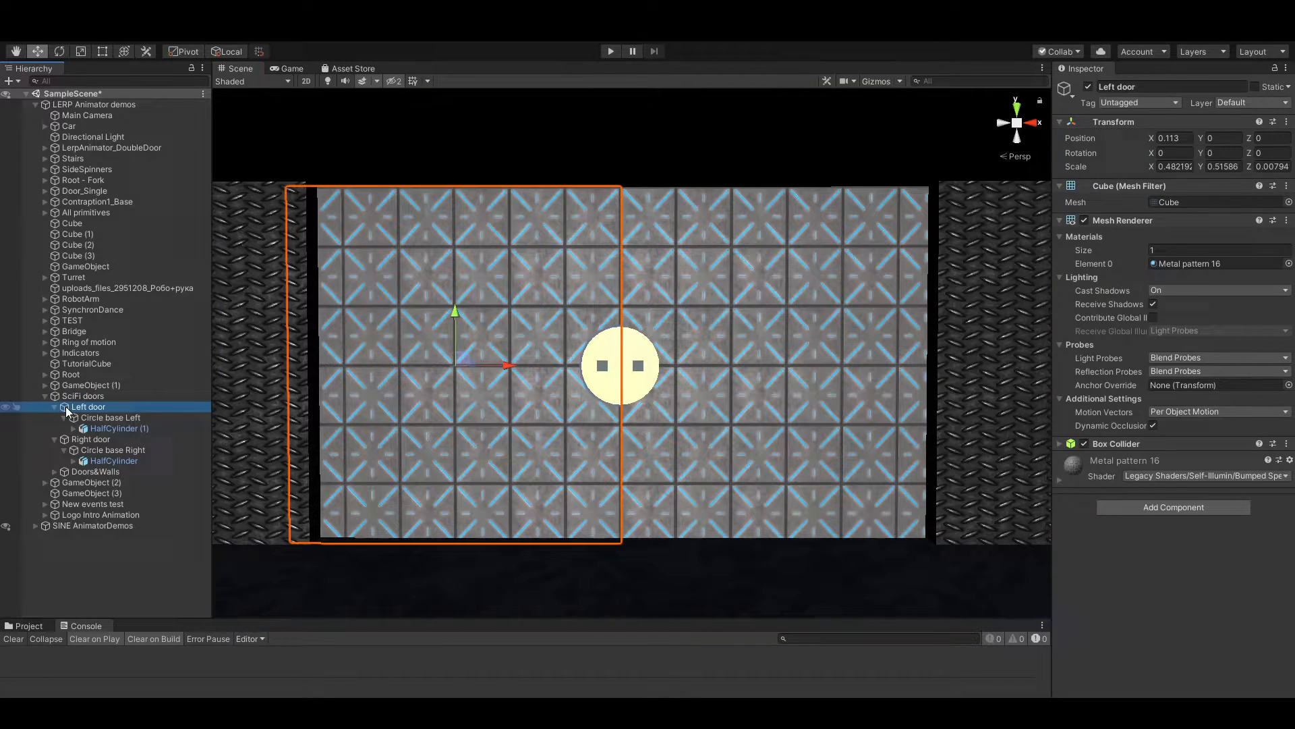
left_click(62, 440)
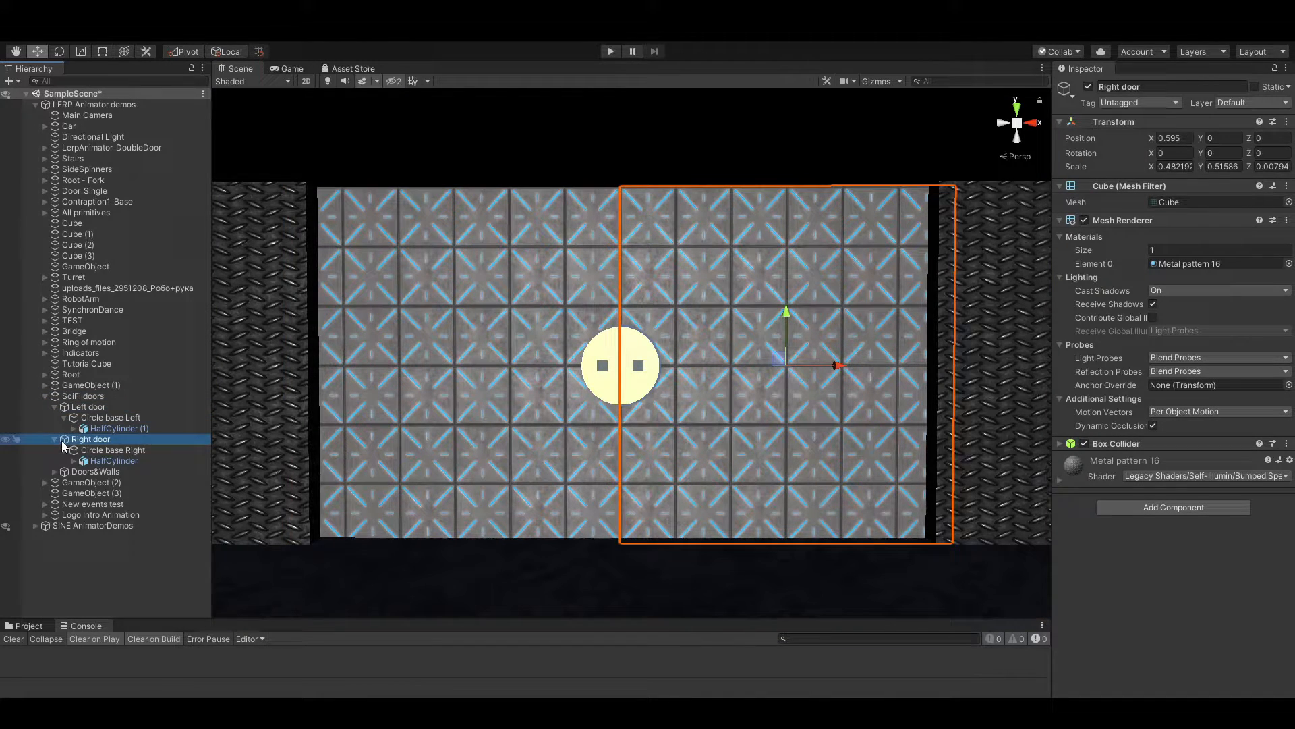
left_click(114, 417)
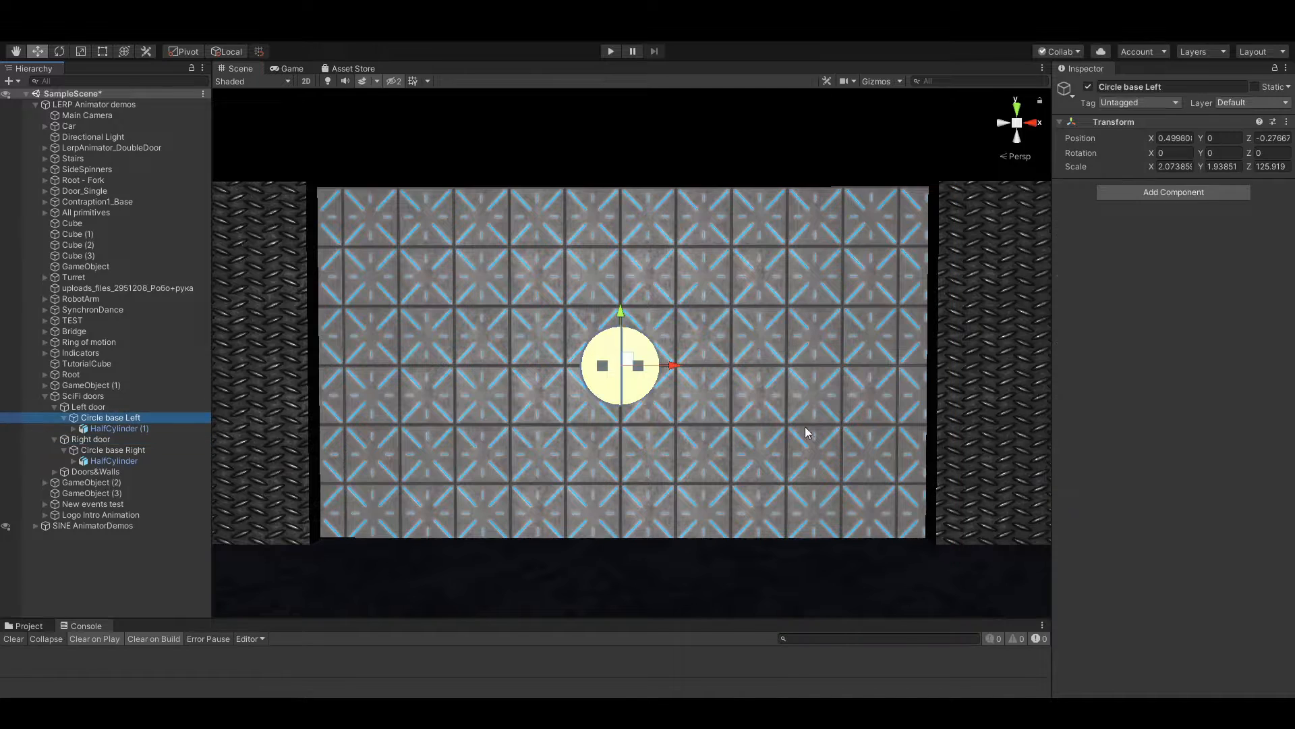
left_click_drag(677, 366, 643, 366)
key("ctrl+z")
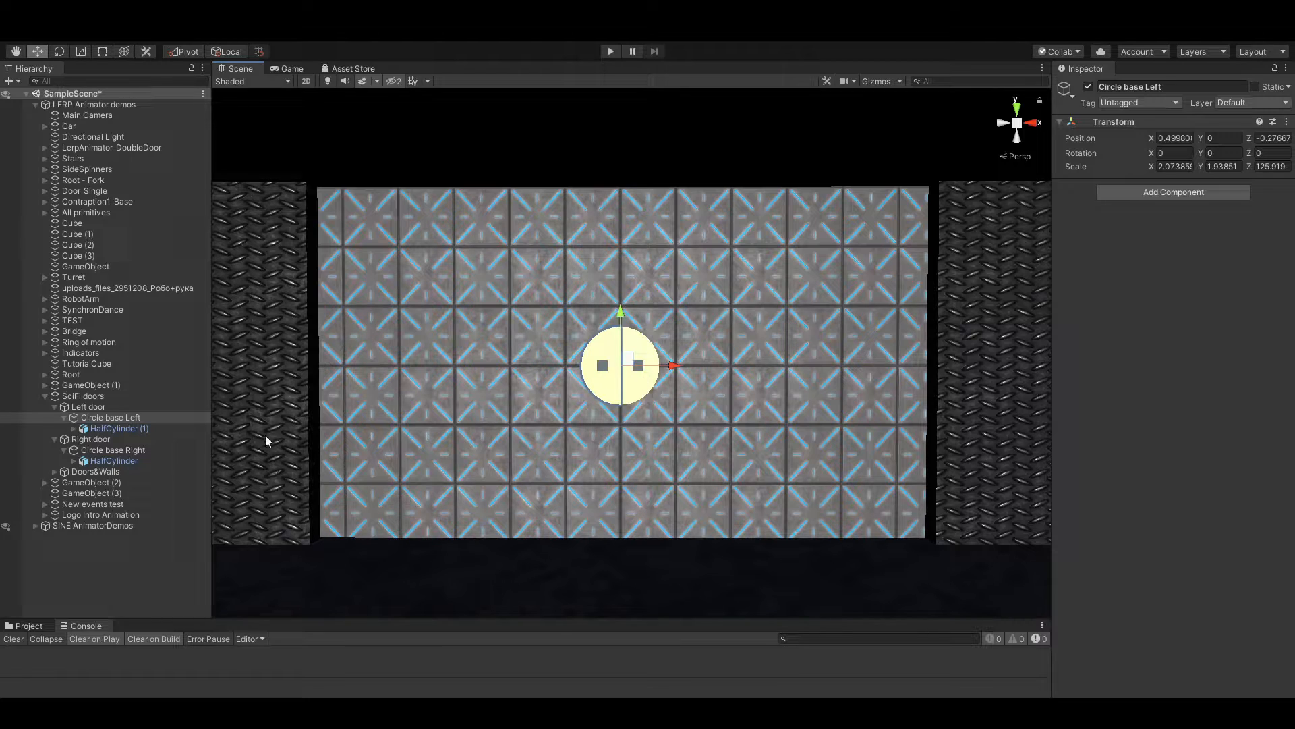
Add a Lerp Animator component to the SciFi doors object and lock the Inspector on that object
left_click(97, 395)
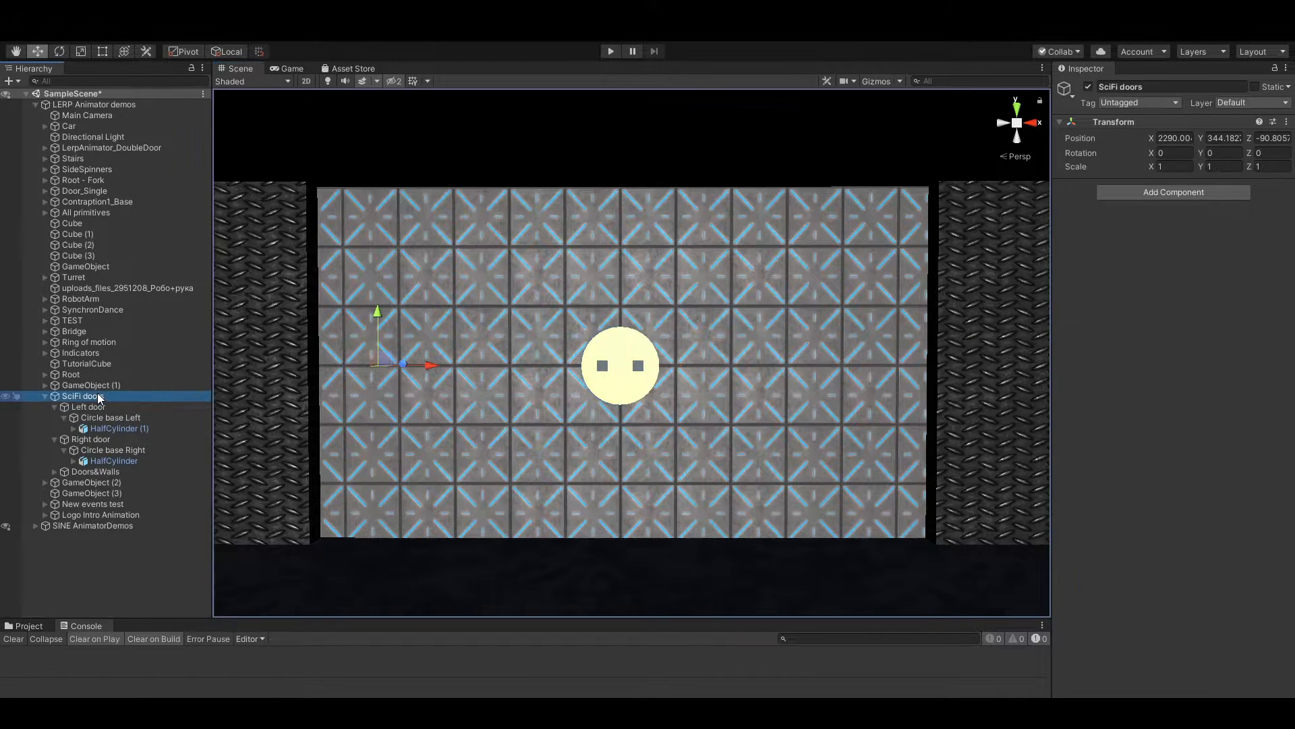
left_click(1175, 193)
left_click(1140, 242)
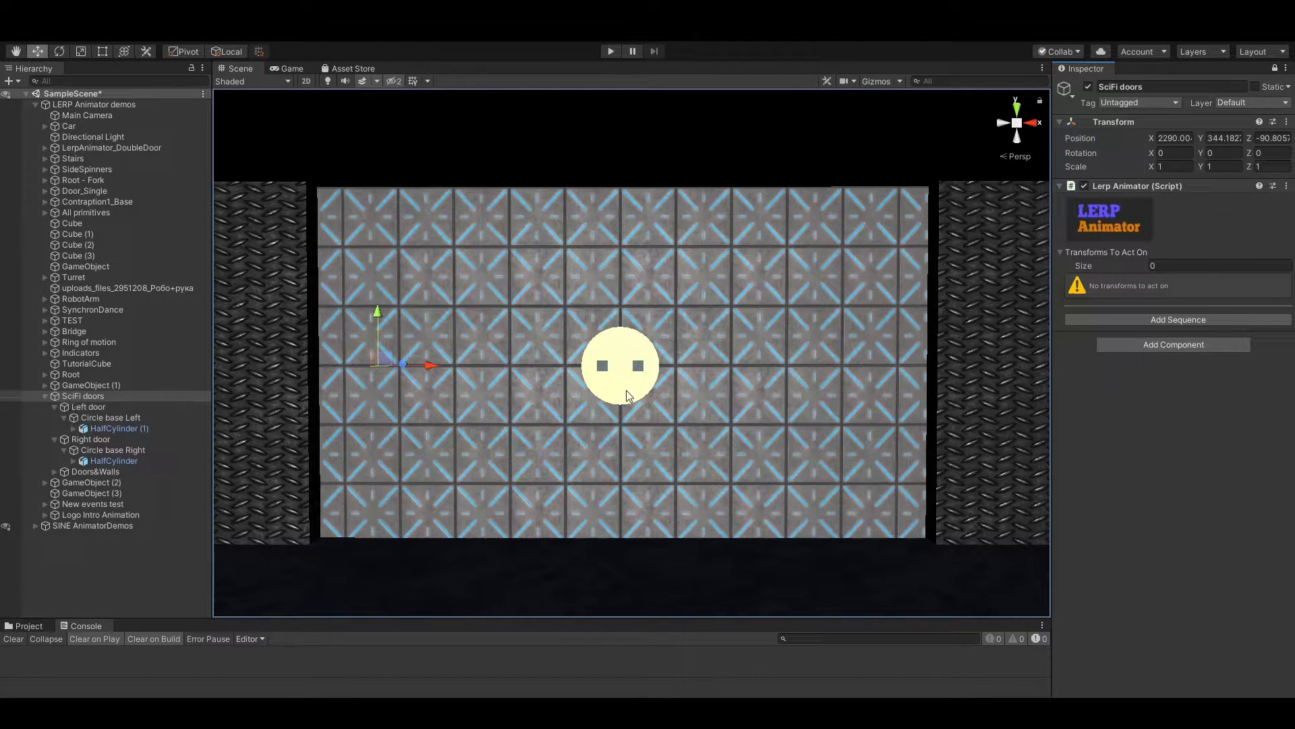
left_click(779, 153)
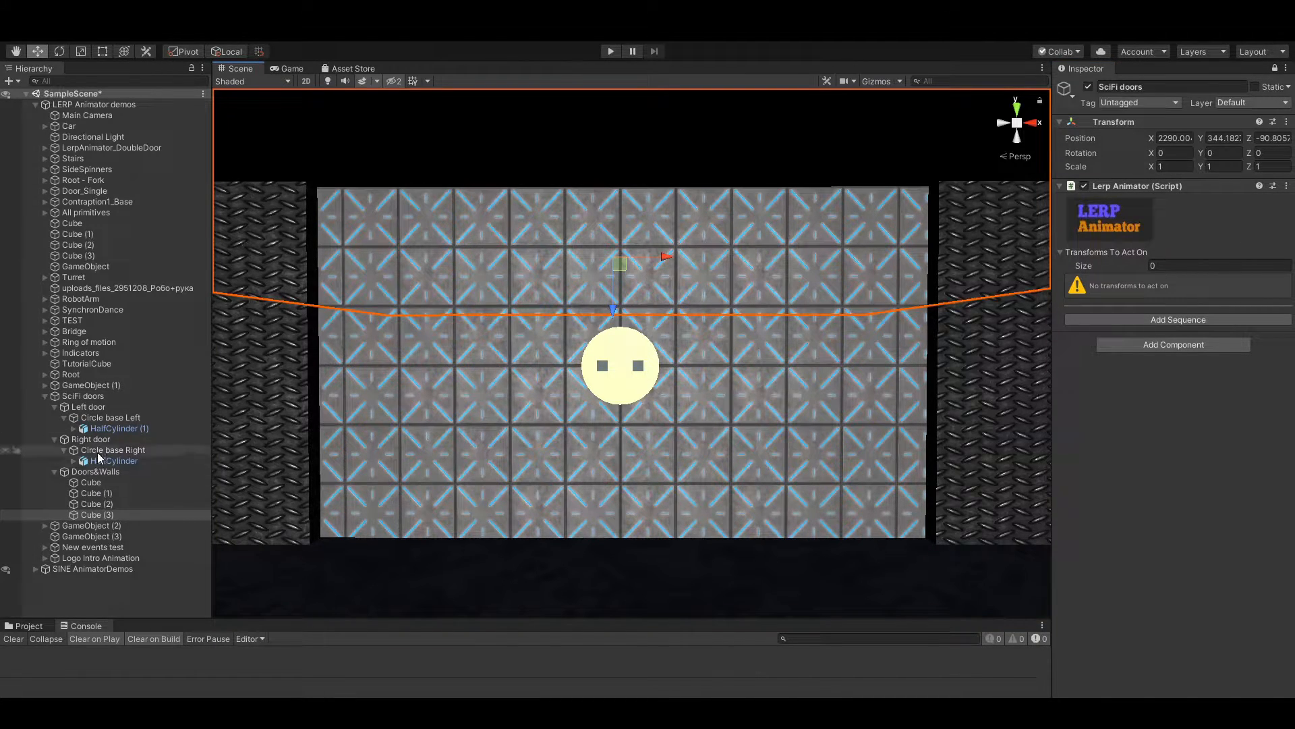
left_click(97, 396)
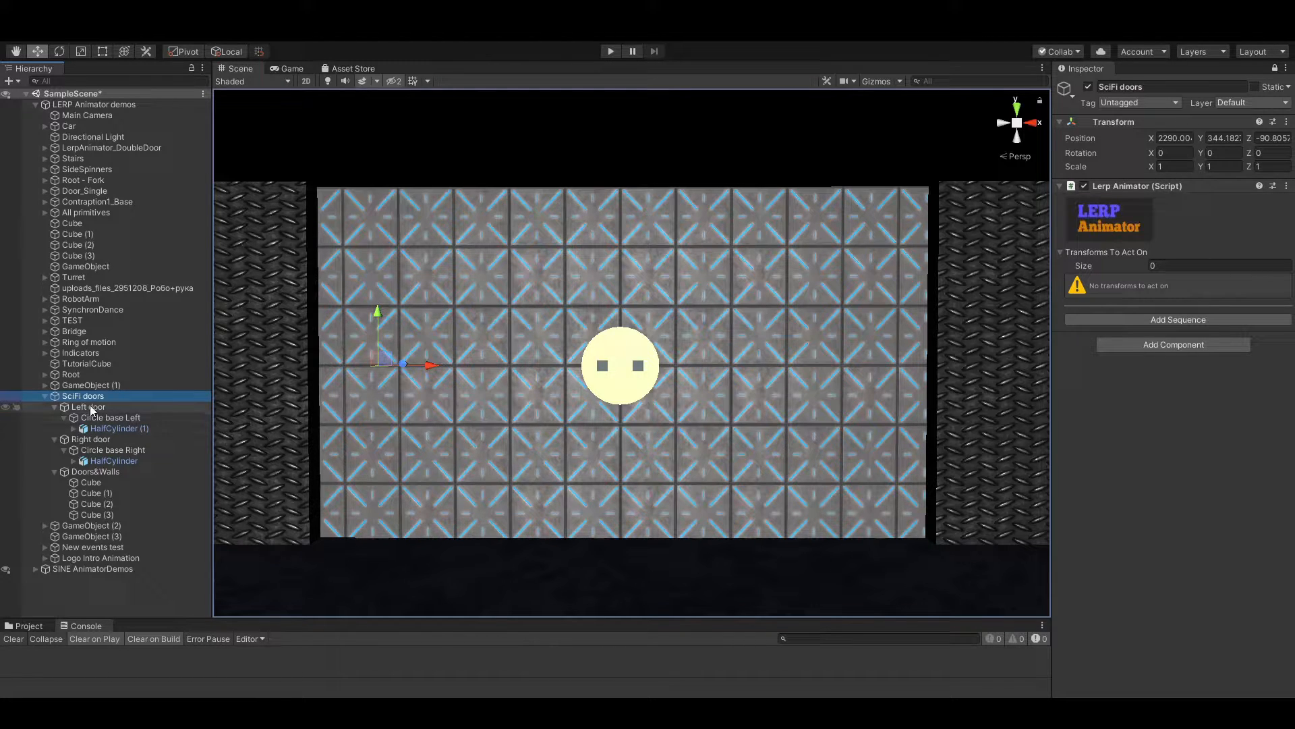
Assign Left door, Circle base Left, Right door and Circle base Right as the Lerp Animator's Transforms To Act On
left_click(65, 407)
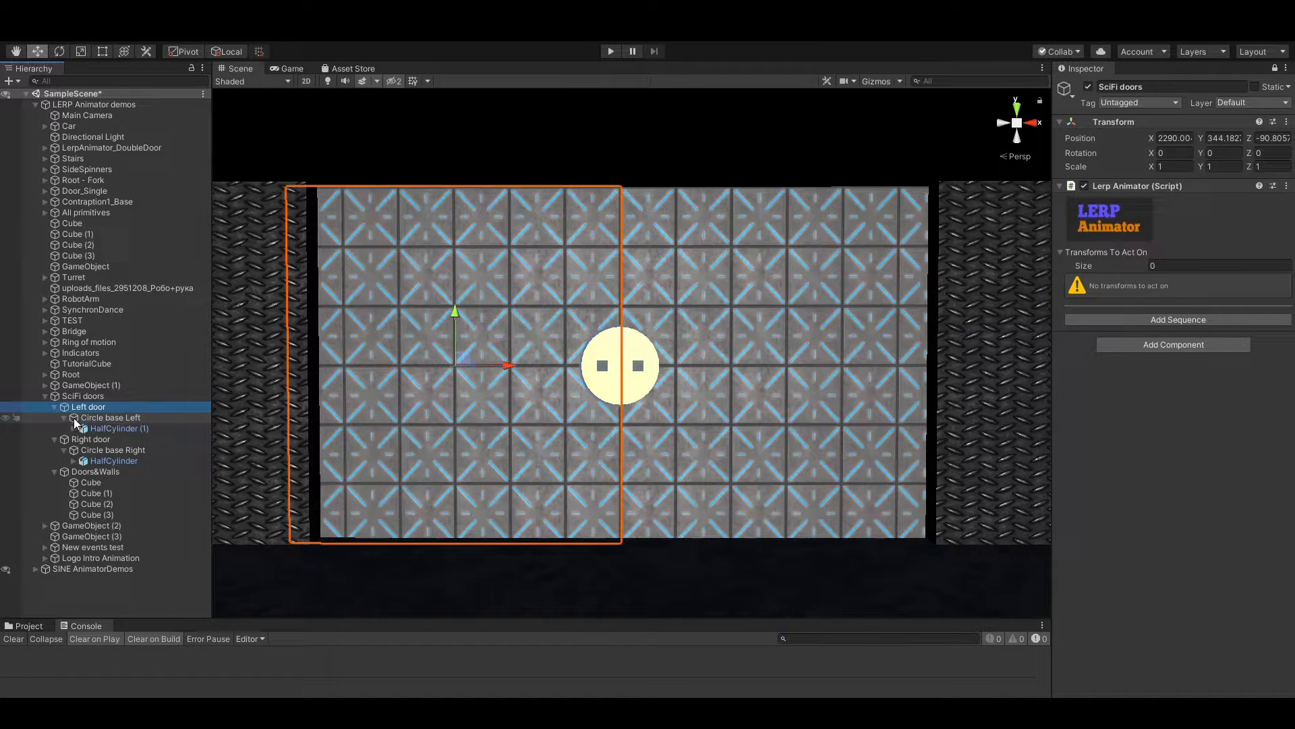
left_click(74, 418, "ctrl")
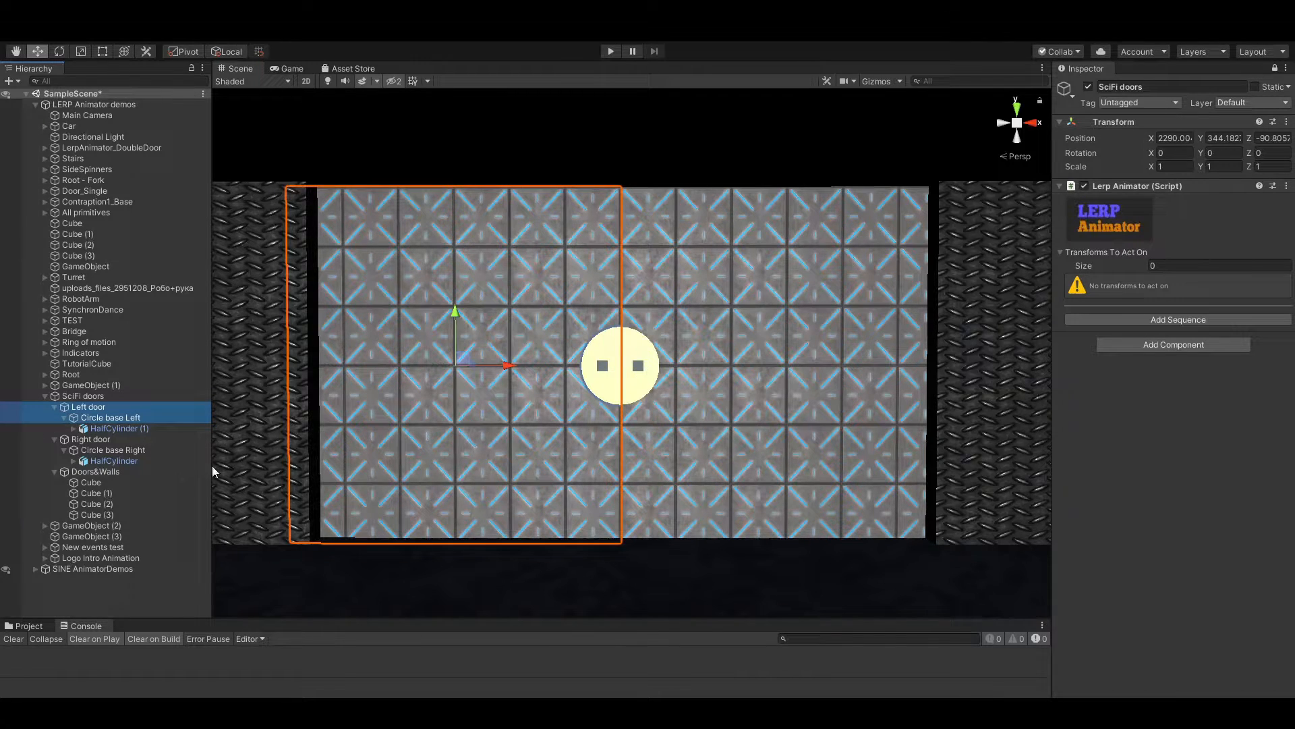
left_click(99, 439, "ctrl")
left_click(101, 450, "ctrl")
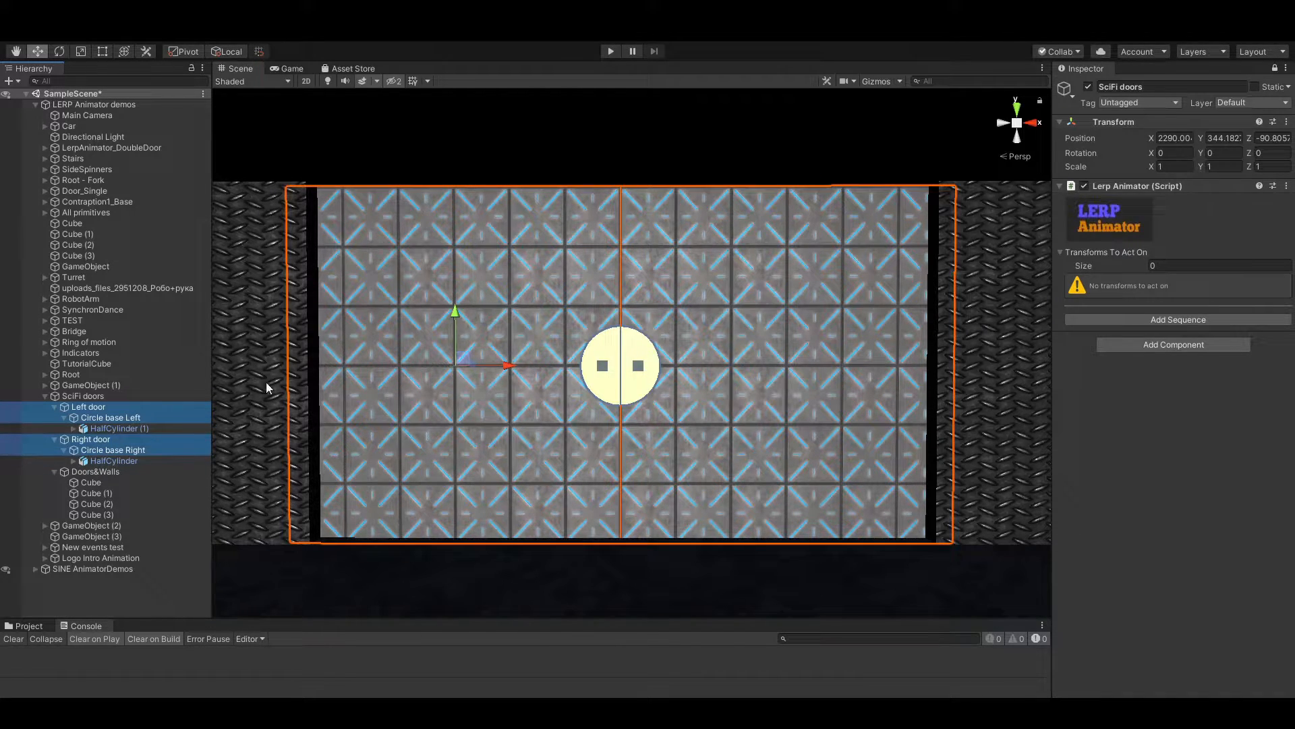
left_click_drag(79, 413, 1120, 254)
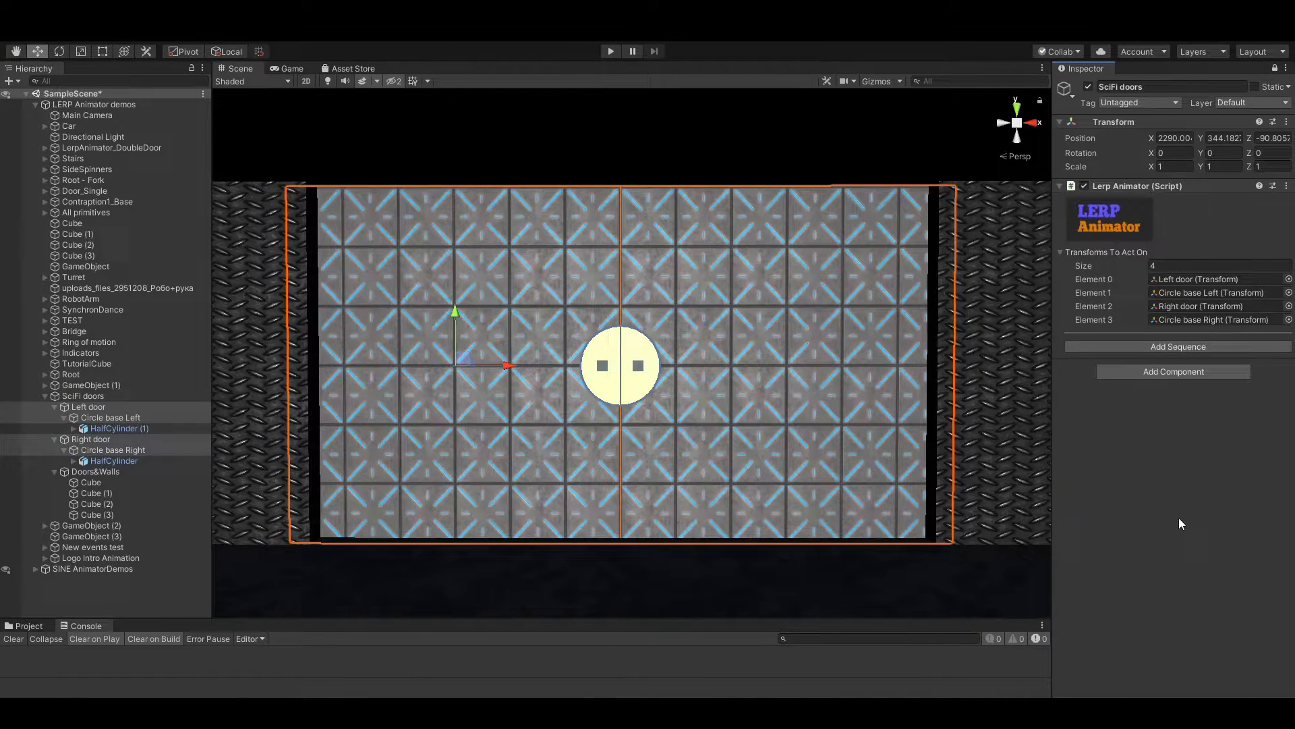
Add a sequence with one LERP target and expand that target's rotation offsets, widening the Inspector for more room
left_click(1177, 346)
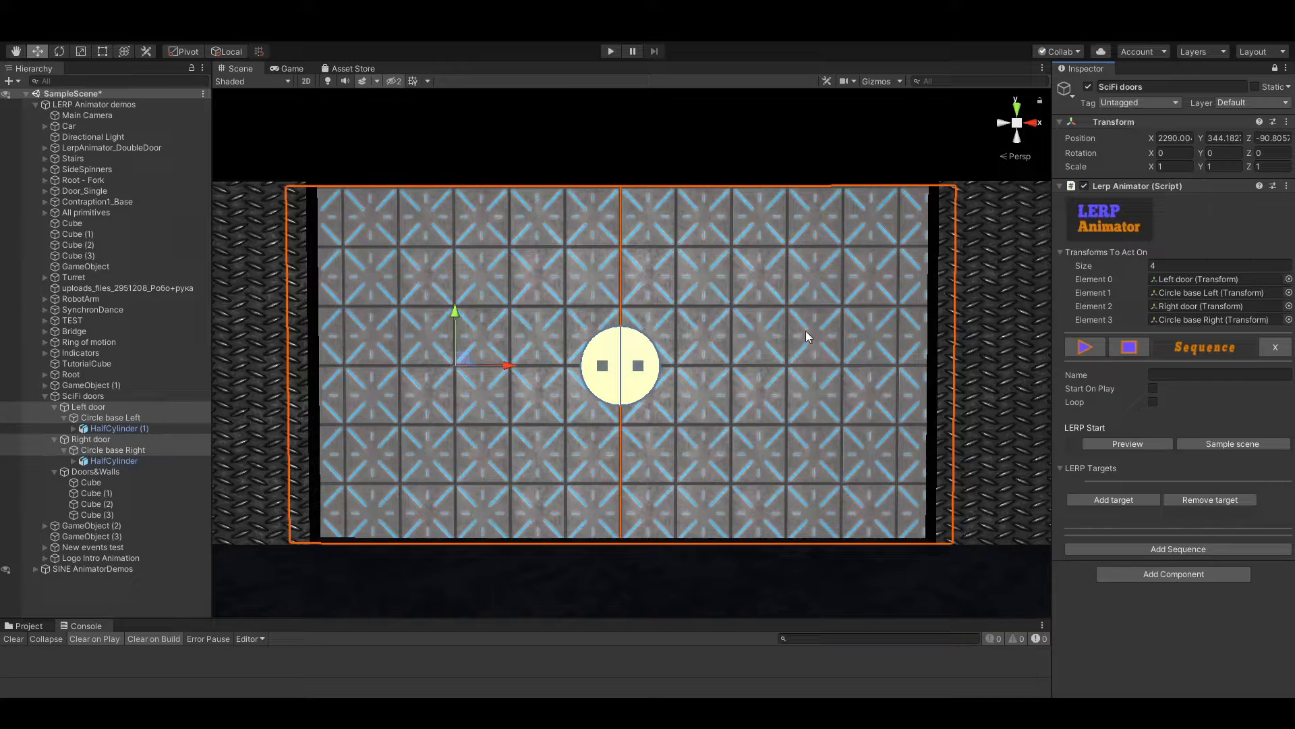
left_click(1116, 499)
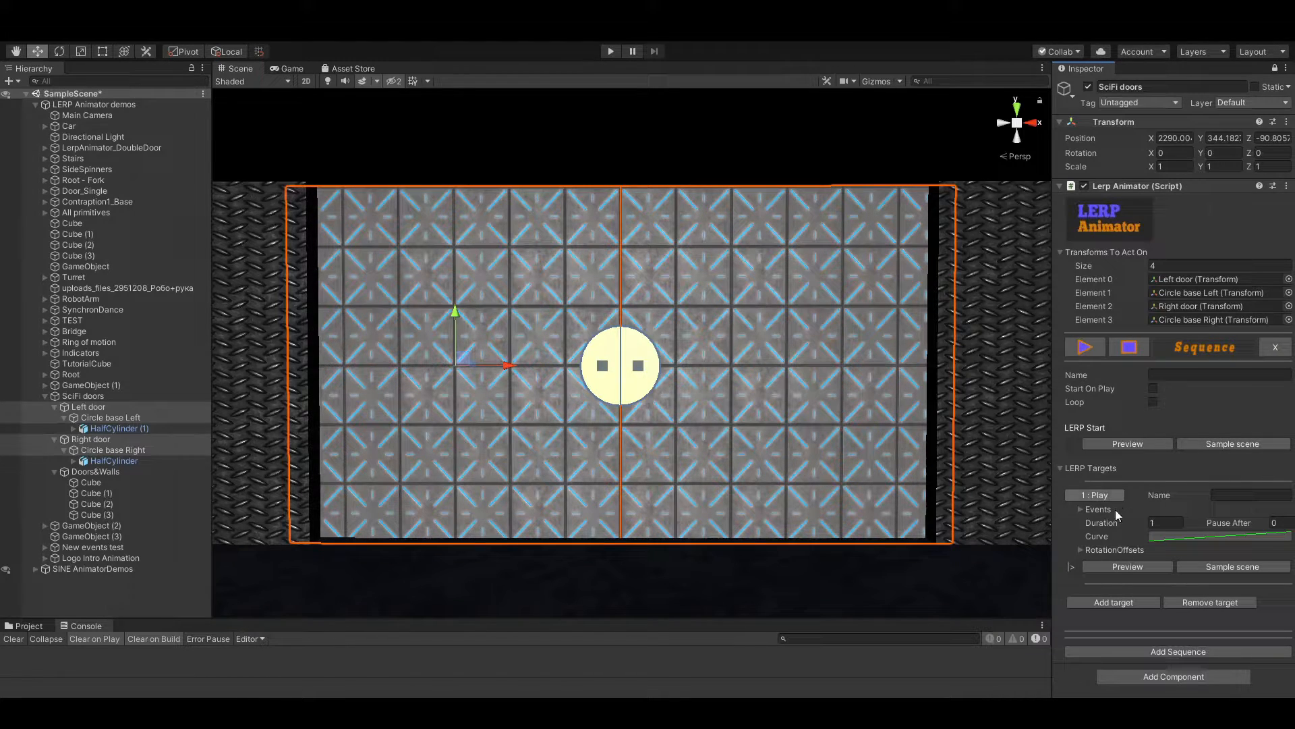
left_click(1078, 549)
scroll(1104, 492, "down", 3)
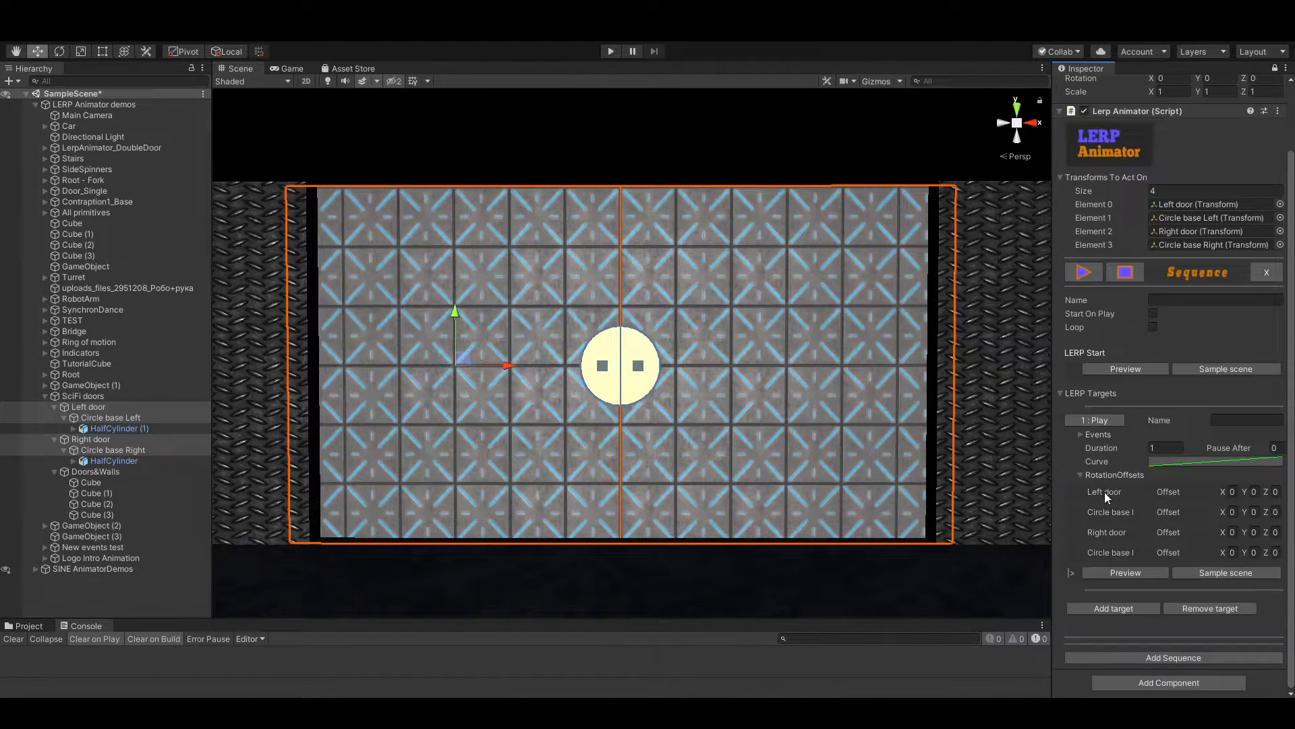
left_click_drag(1050, 467, 1009, 473)
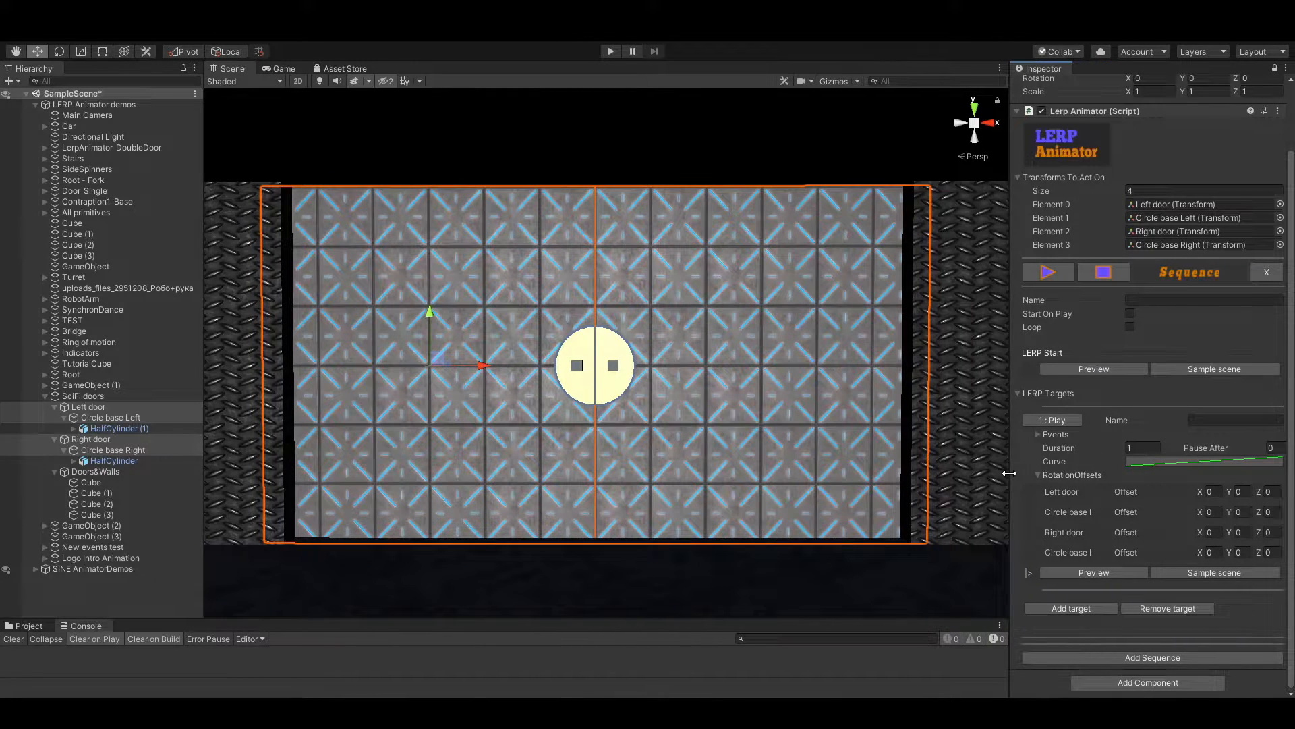
Examine the local axes of Circle base Left and Circle base Right from the side to identify their rotation axis
left_click(113, 421)
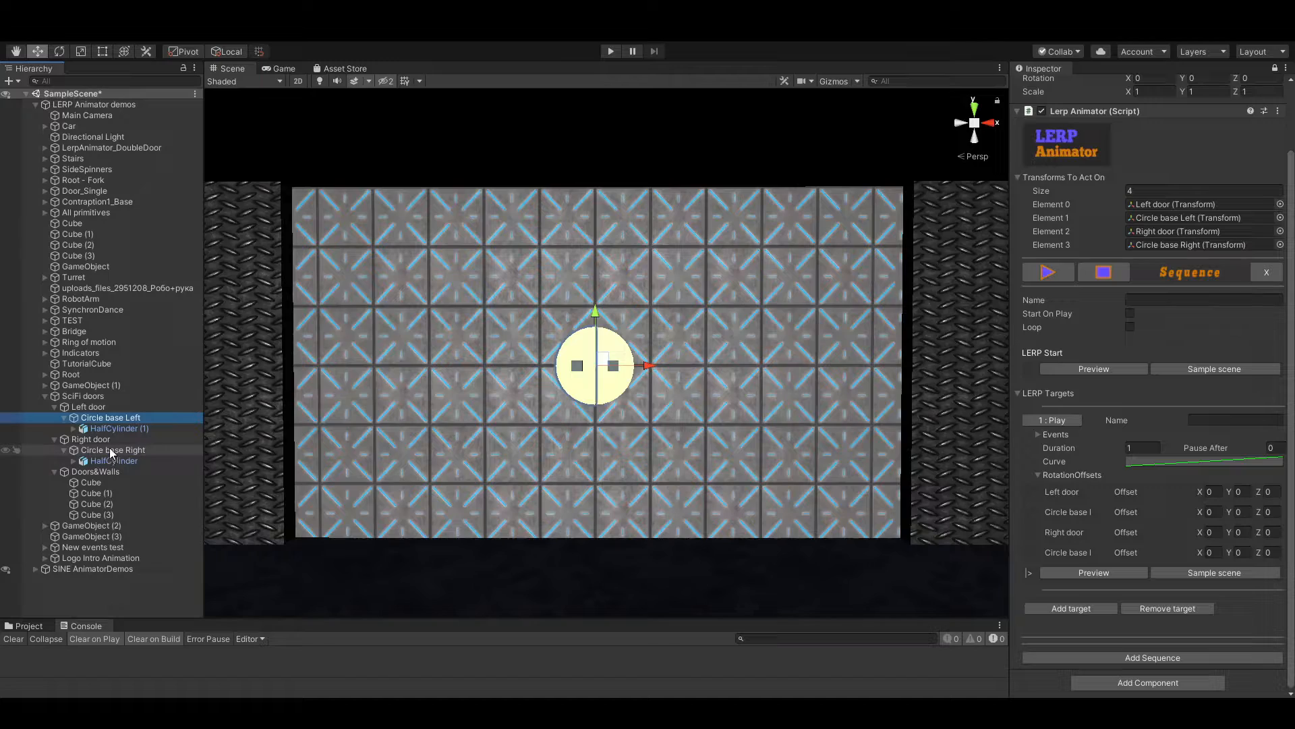
left_click(112, 450)
key("d")
right_click_drag(576, 397, 406, 406)
key("w")
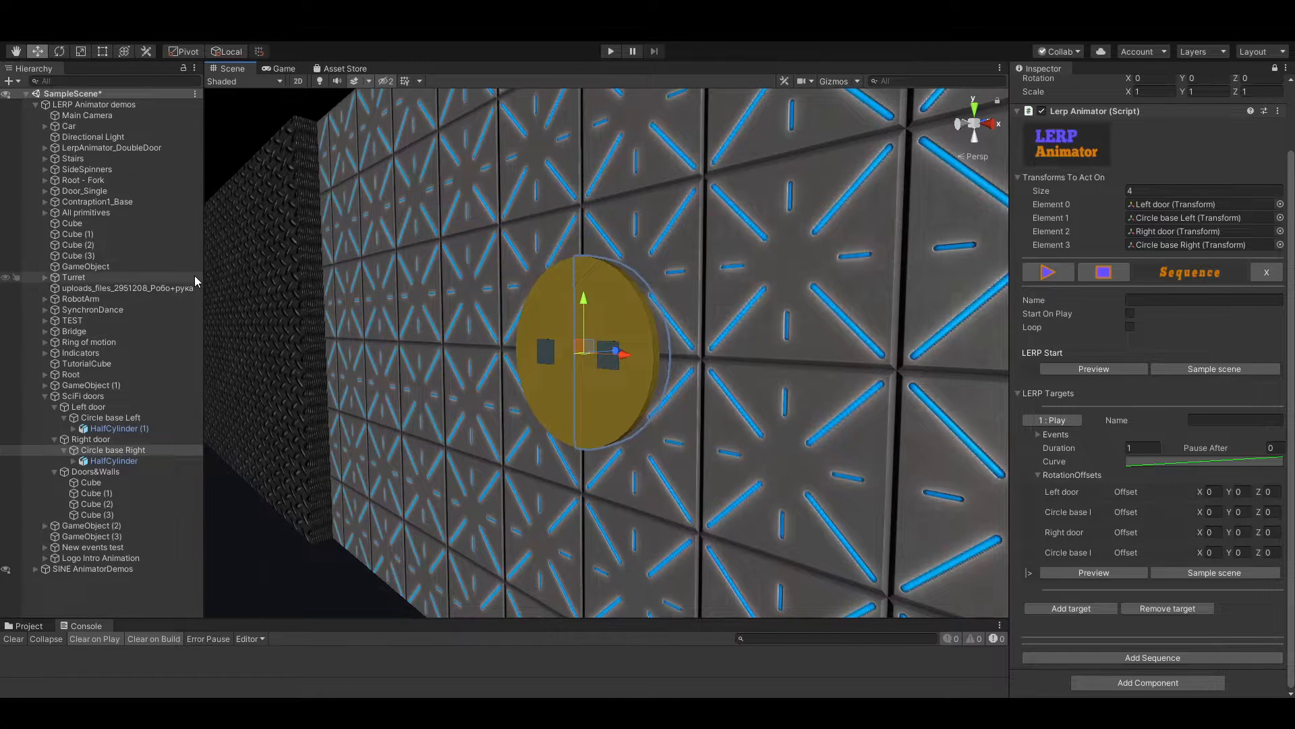
scroll(674, 353, "up", 5)
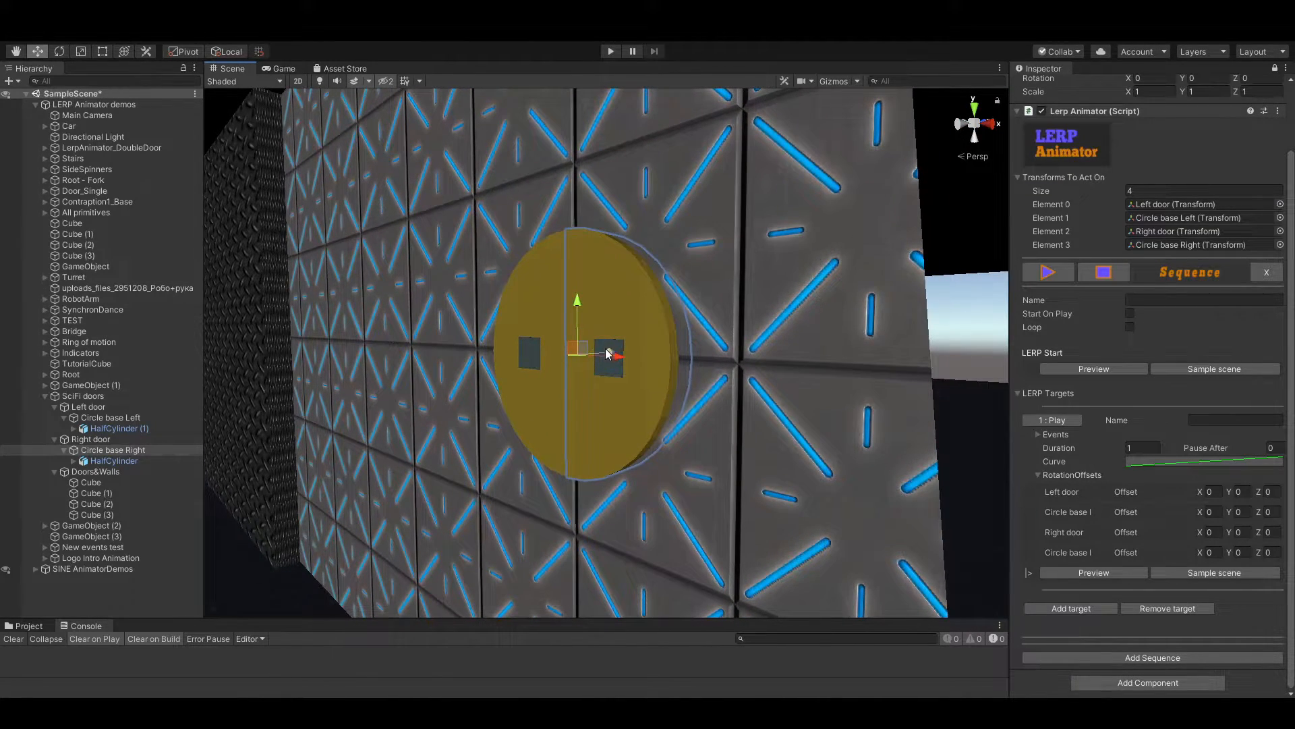
key("s")
key("a")
right_click_drag(627, 396, 786, 411)
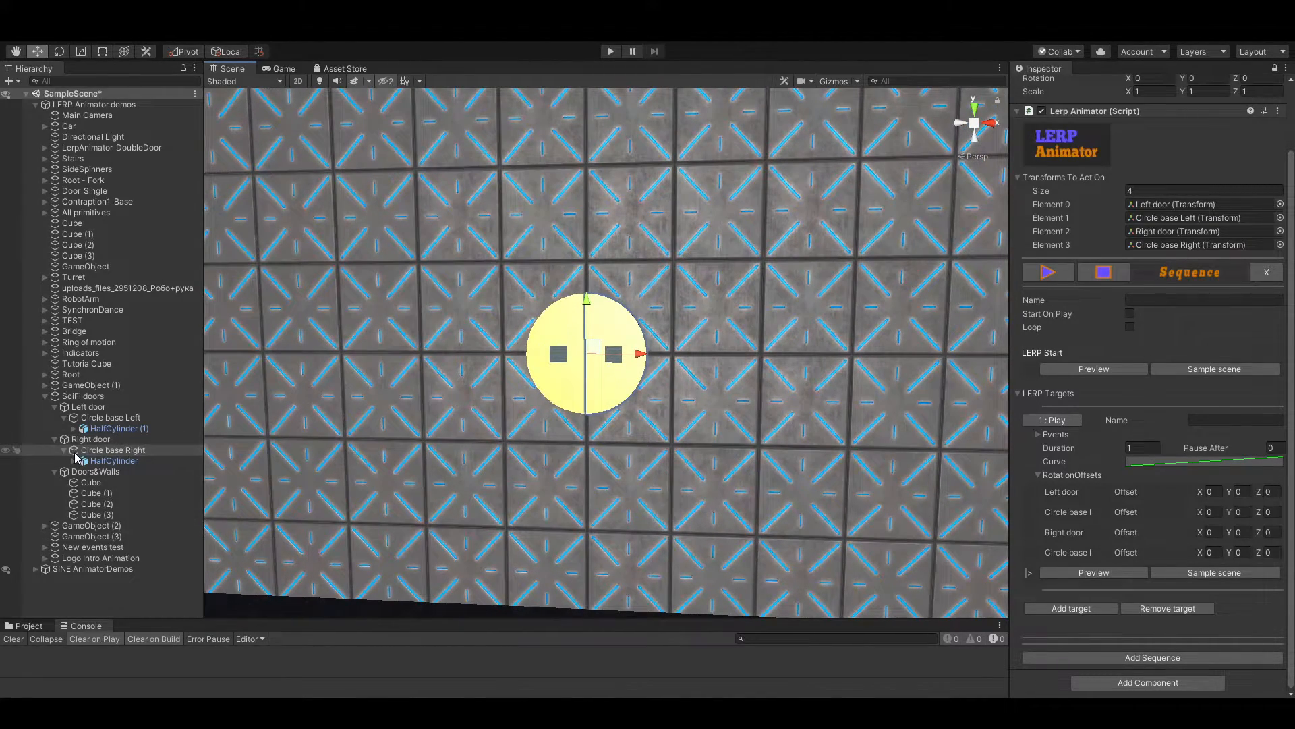
Set the first target's Z rotation offset to 1080 for both Circle base Left and Circle base Right
left_click(76, 396)
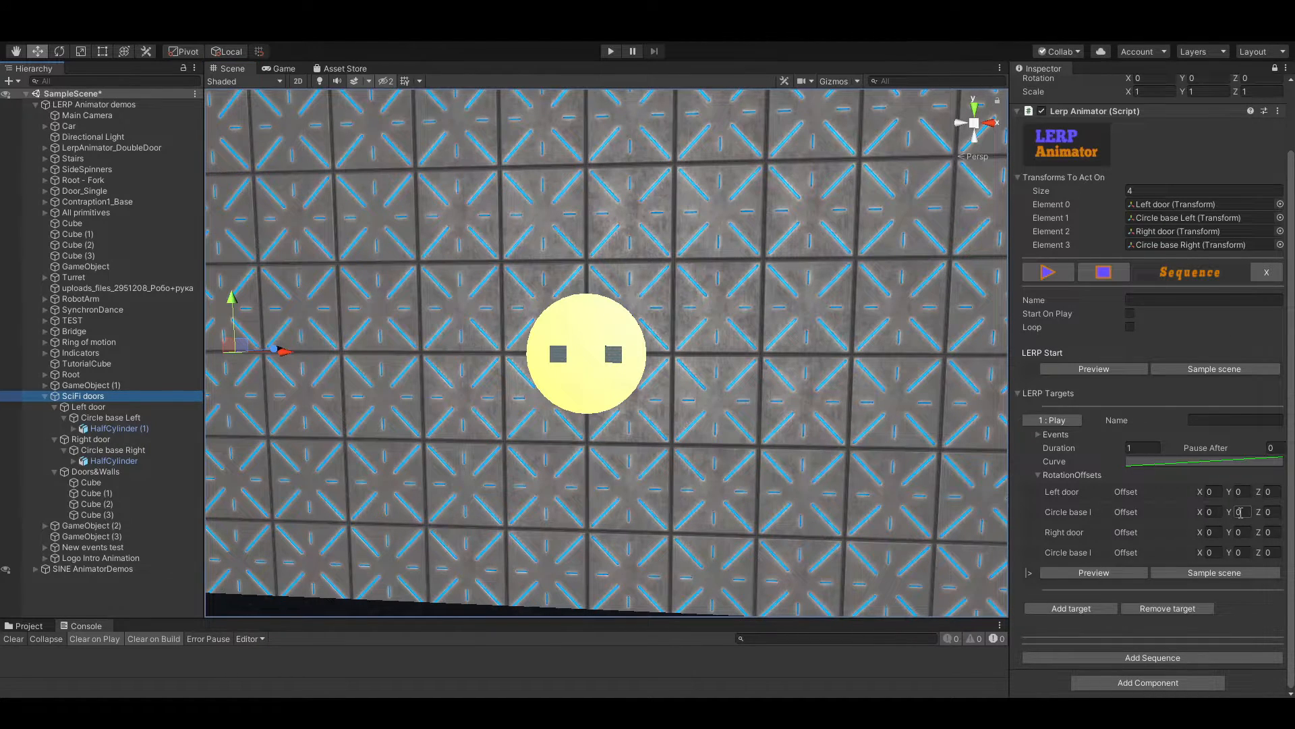
left_click(1268, 512)
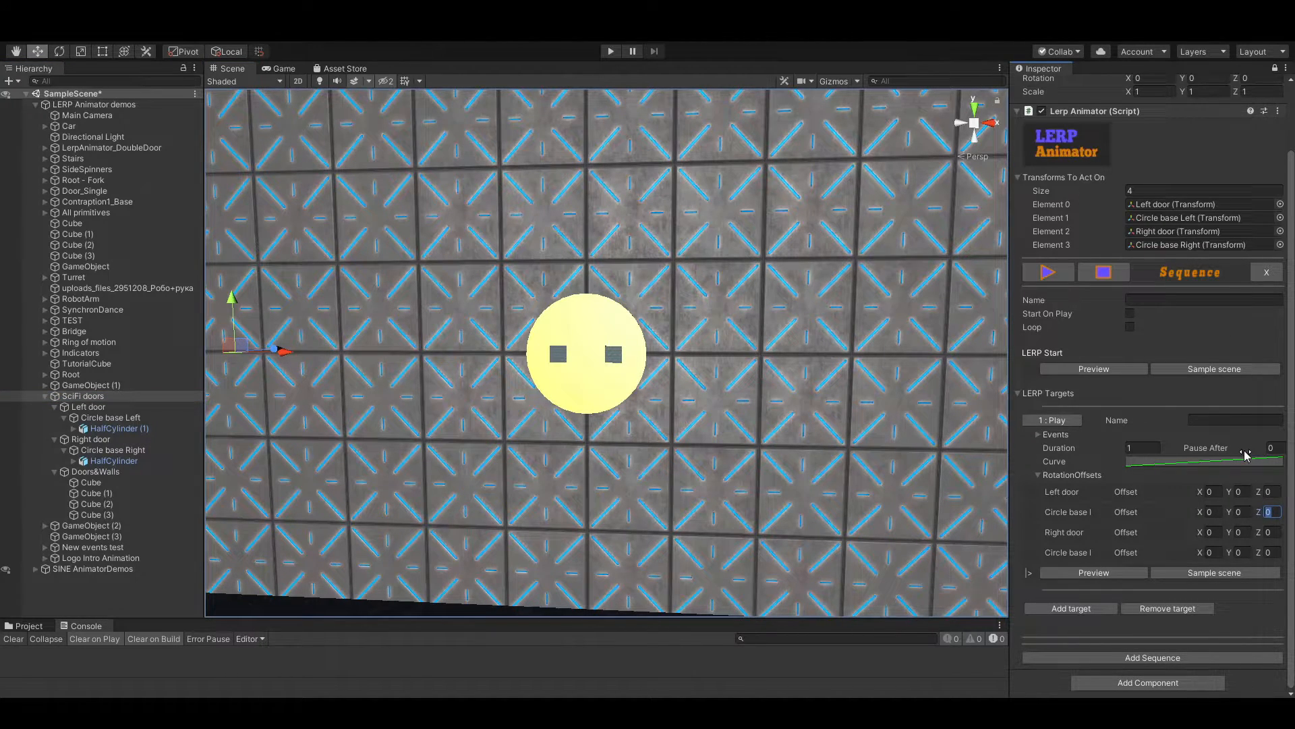
type("108")
left_click(1273, 553)
type("108")
left_click_drag(1010, 427, 914, 426)
Play the first target's animation and watch the circle spin with the whole door in view
left_click(964, 424)
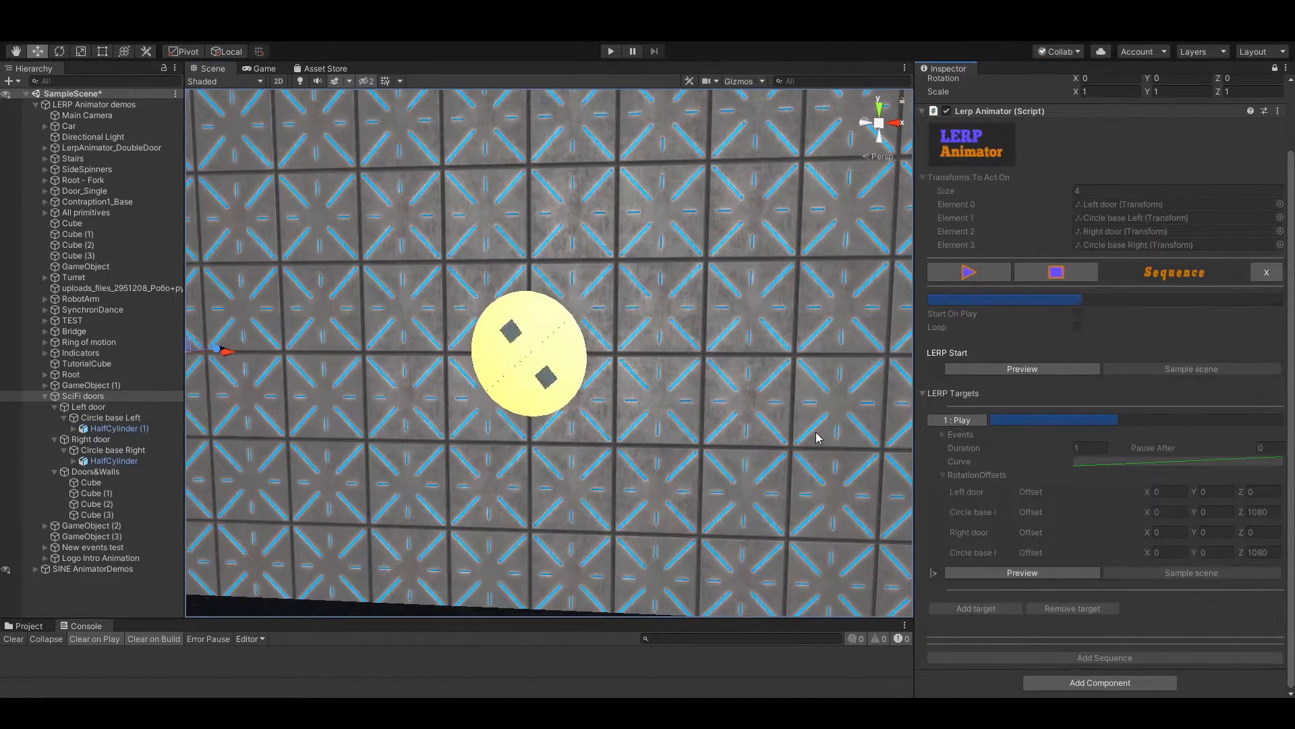
key("s")
right_click_drag(814, 434, 748, 421)
key("w")
key("s")
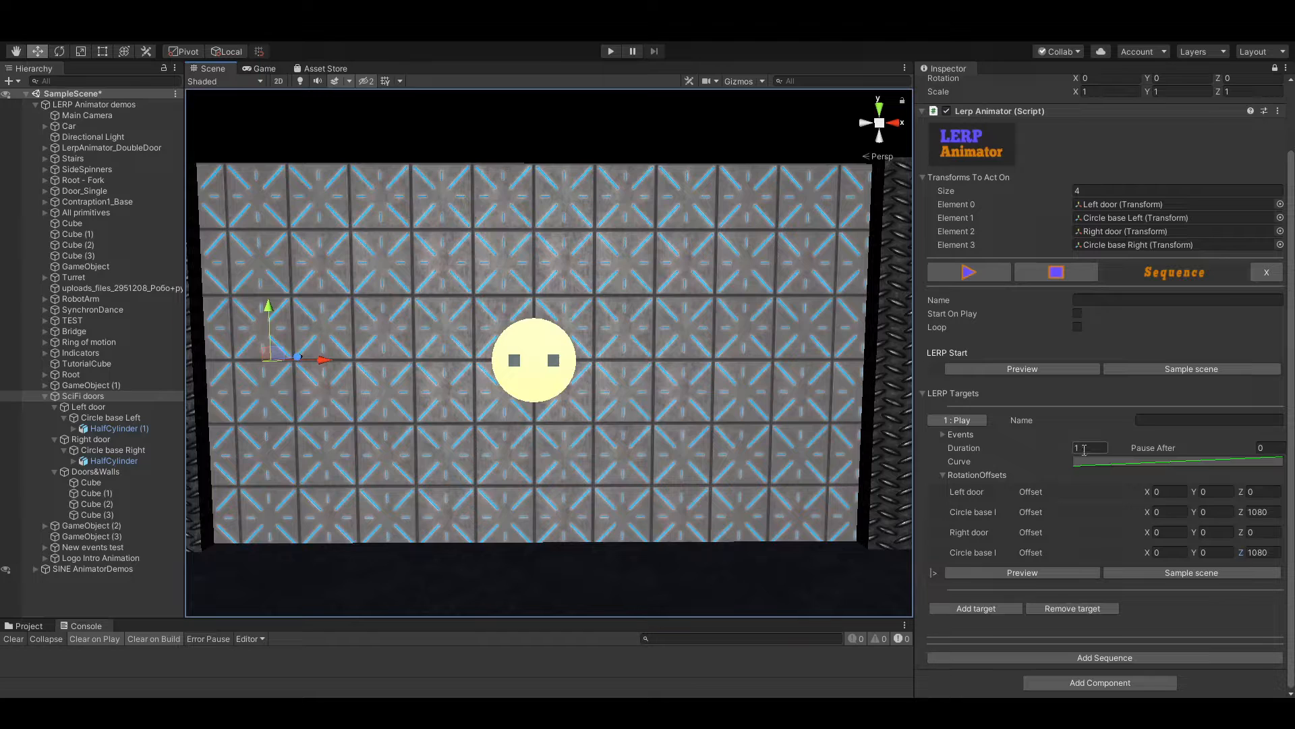
left_click(960, 425)
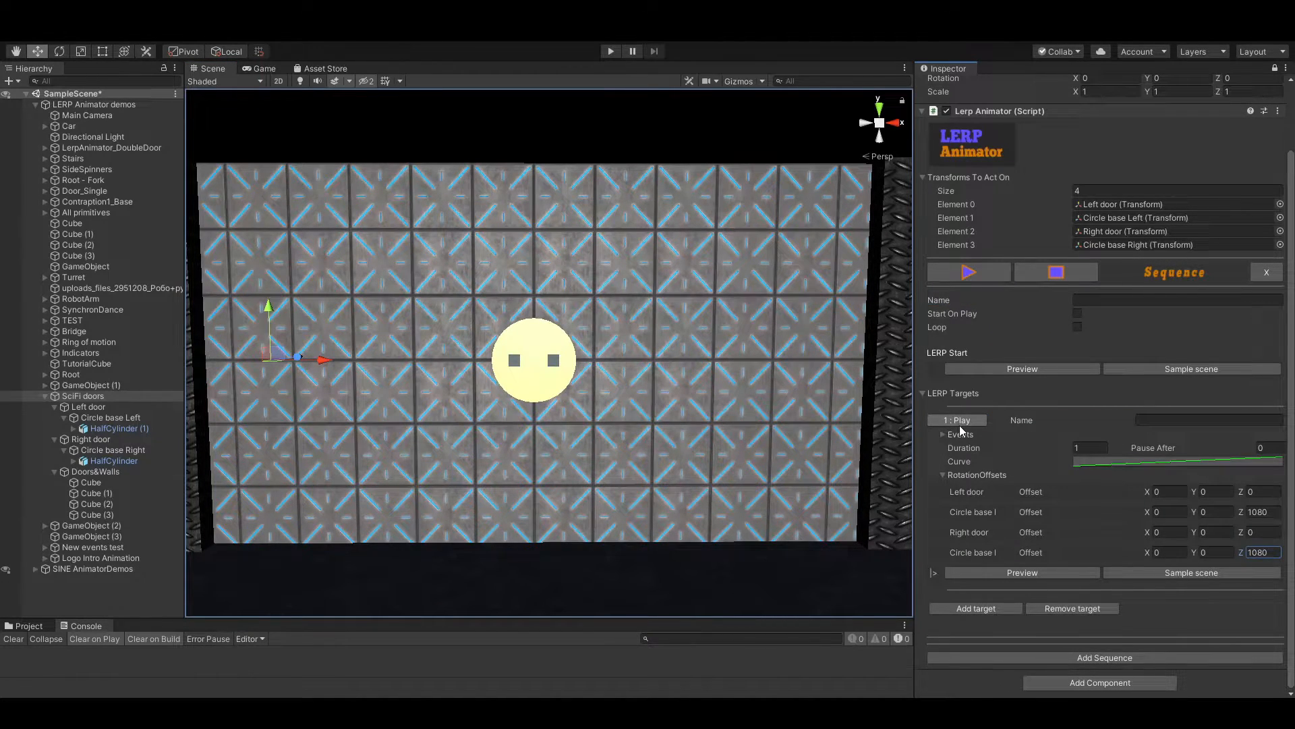
Apply a curve preset that rises quickly and levels off to the first target, and replay its animation
left_click(1168, 462)
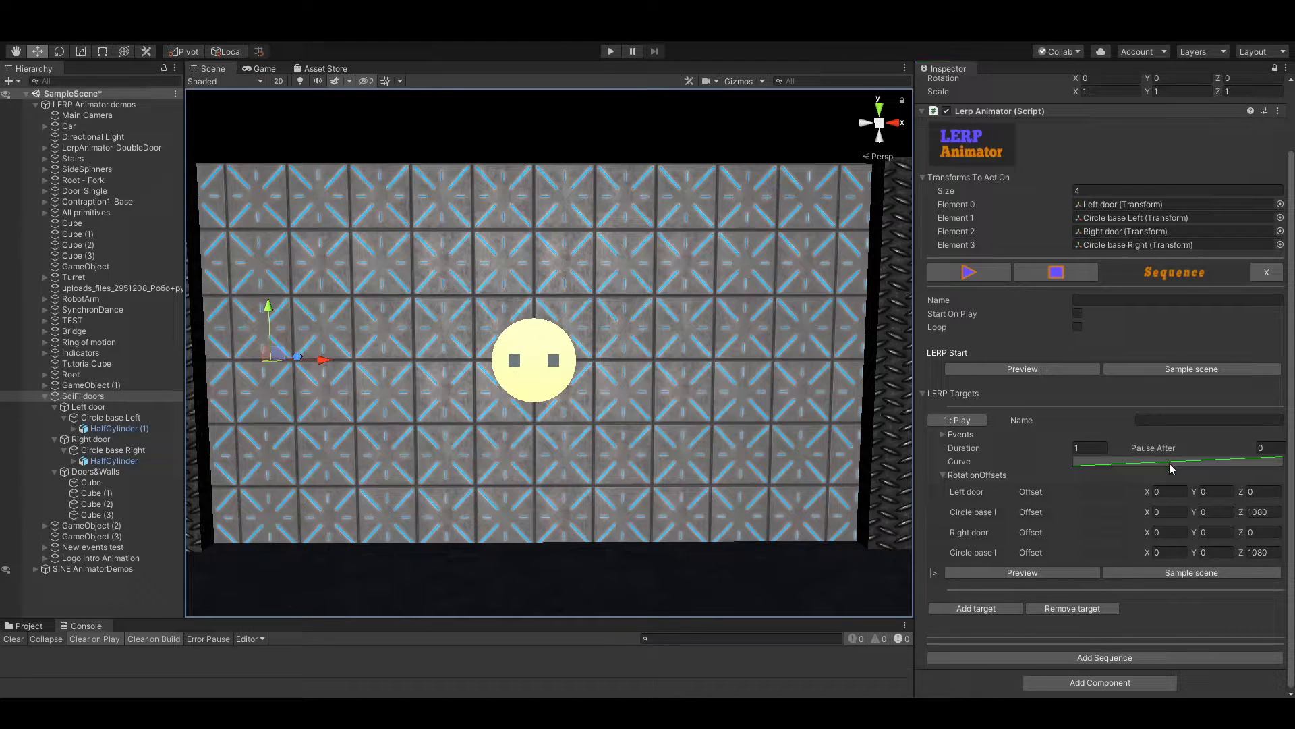
left_click(446, 475)
left_click(969, 420)
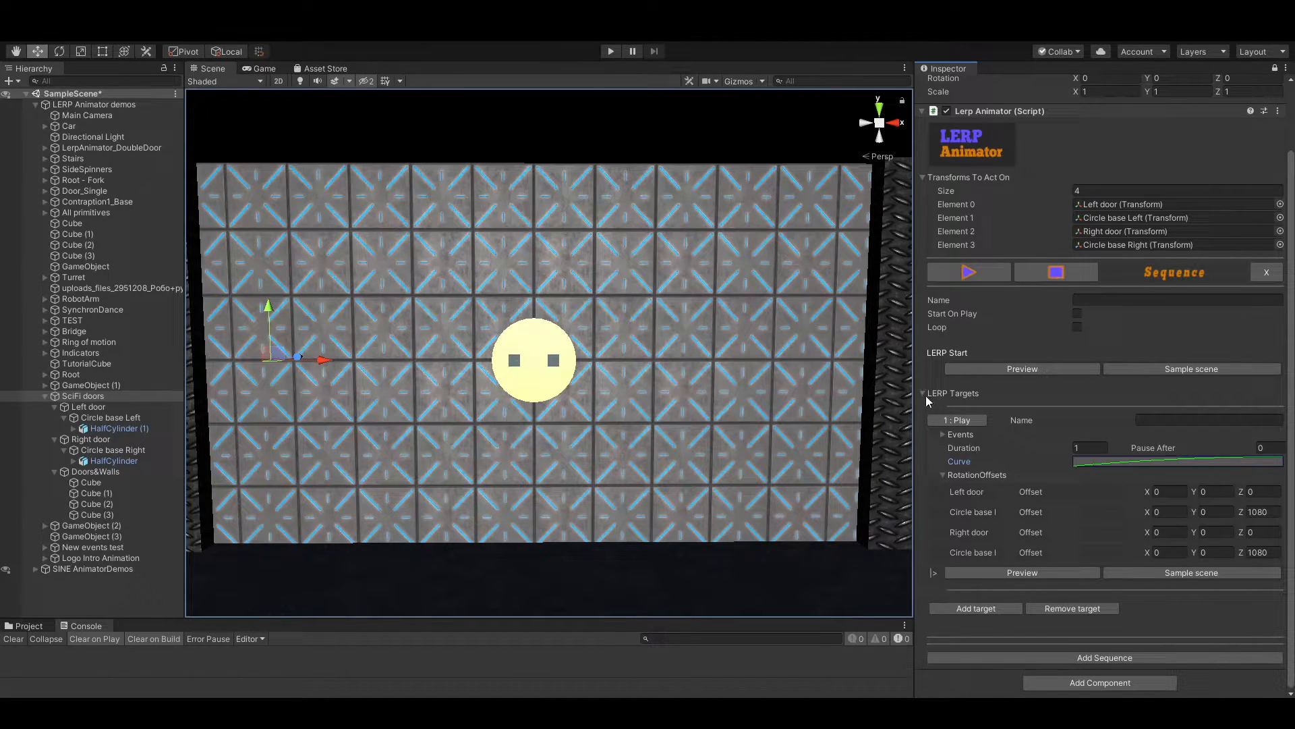
Move Circle base Left slightly left and Circle base Right slightly right along X, leaving a narrow gap between the half-circles
left_click(943, 475)
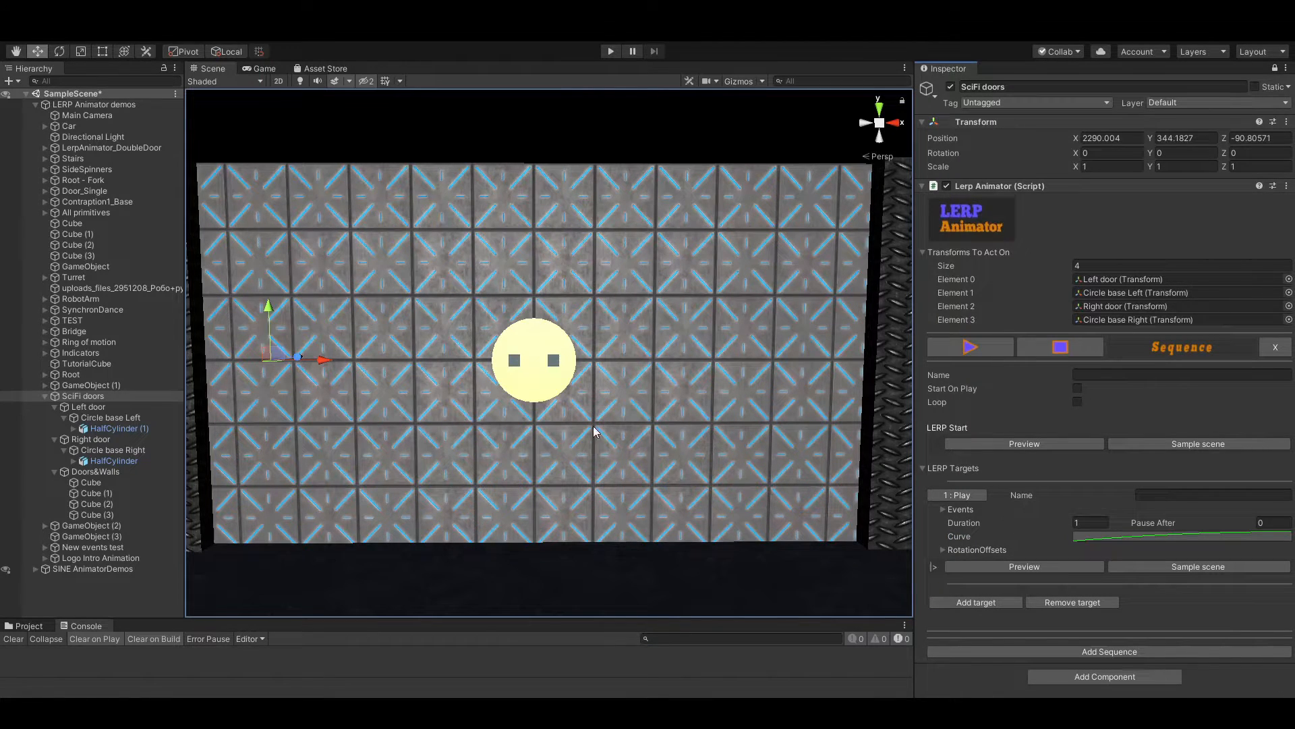
left_click_drag(585, 405, 513, 384, "alt")
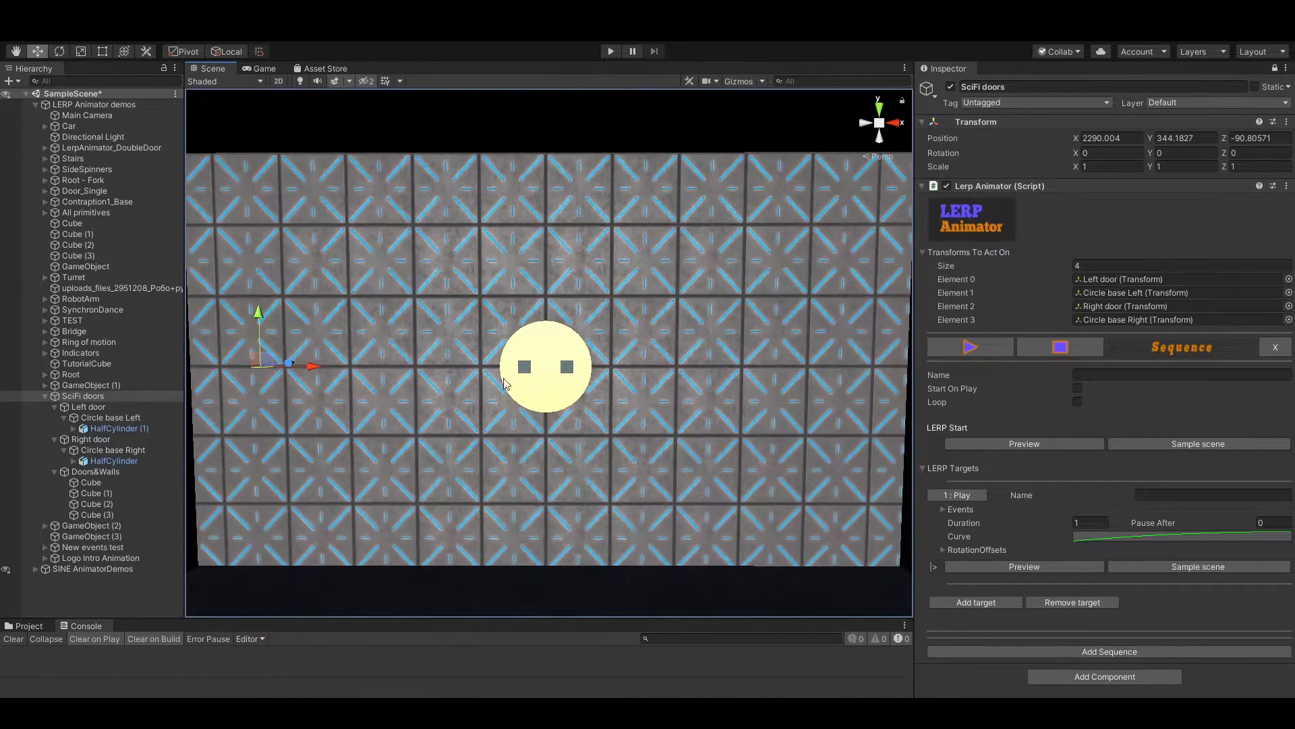
left_click(106, 416)
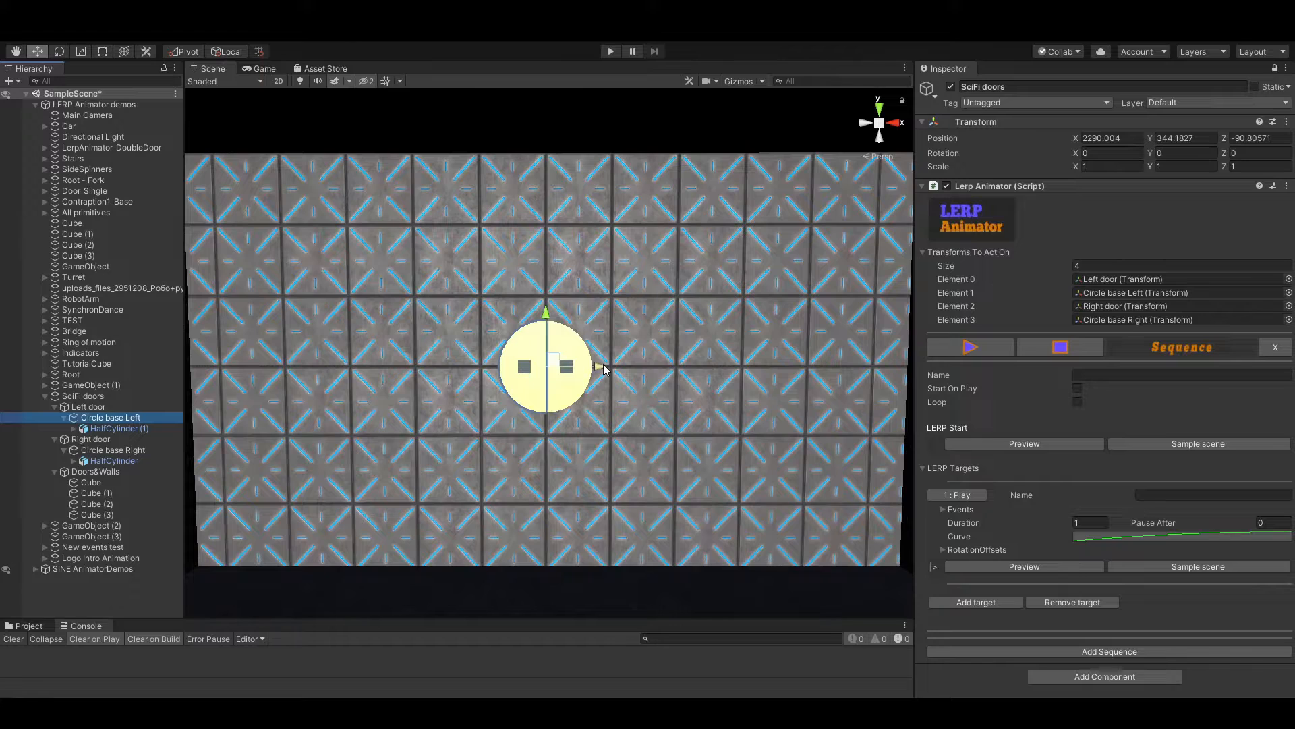
left_click_drag(604, 369, 593, 371)
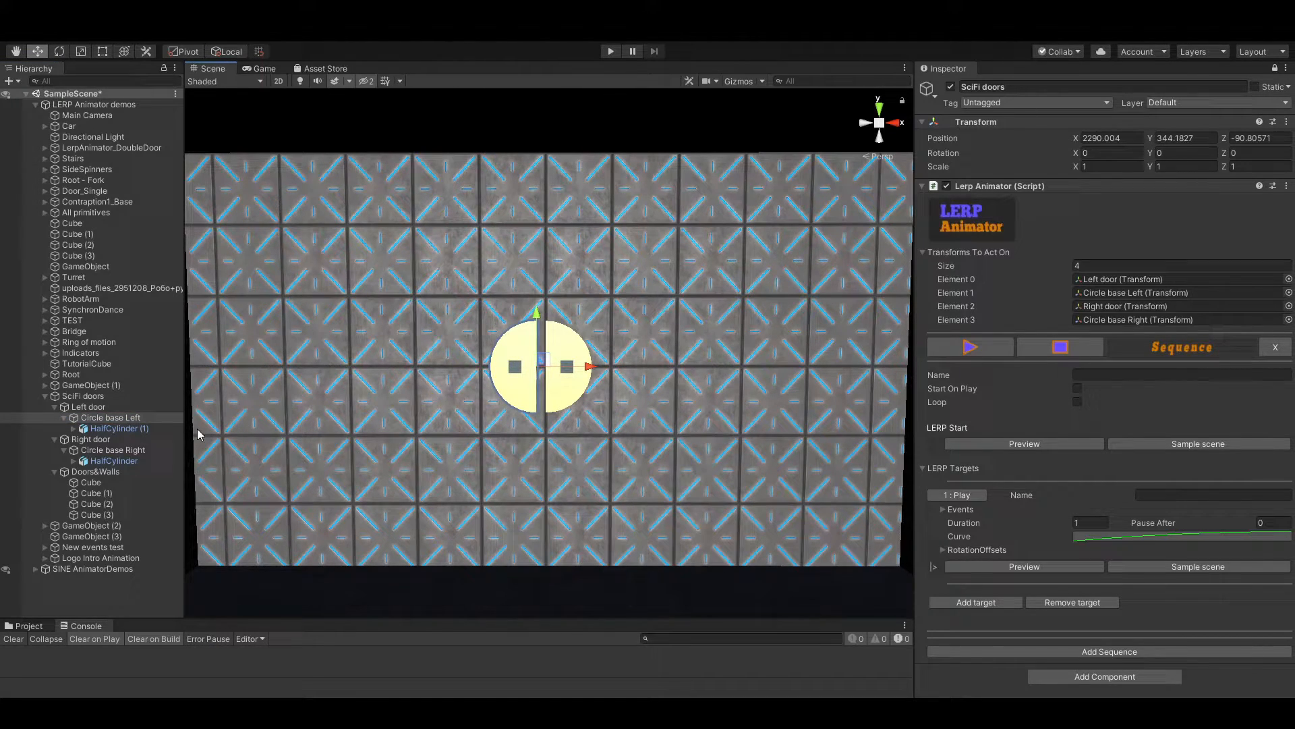
left_click(118, 450)
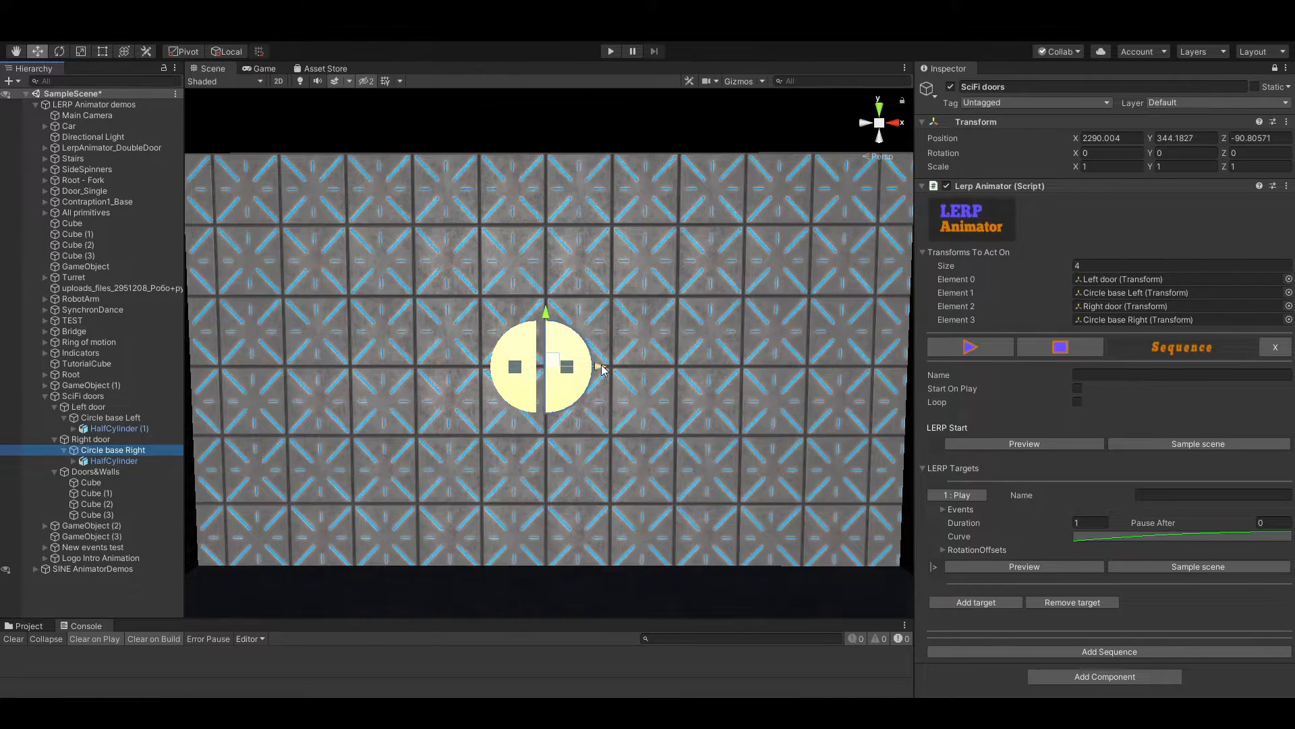
left_click_drag(593, 368, 610, 365)
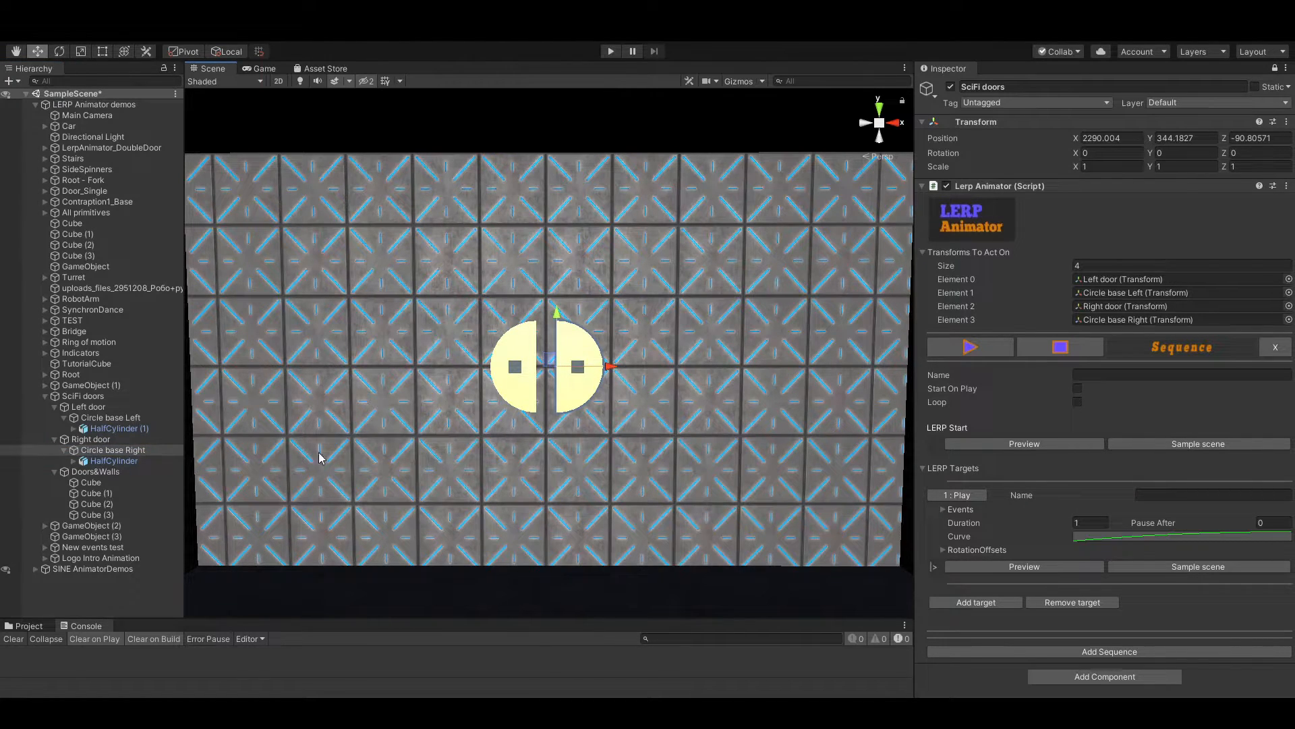
Add a second LERP target to the SciFi doors sequence with the half-circles in their separated pose
left_click(87, 397)
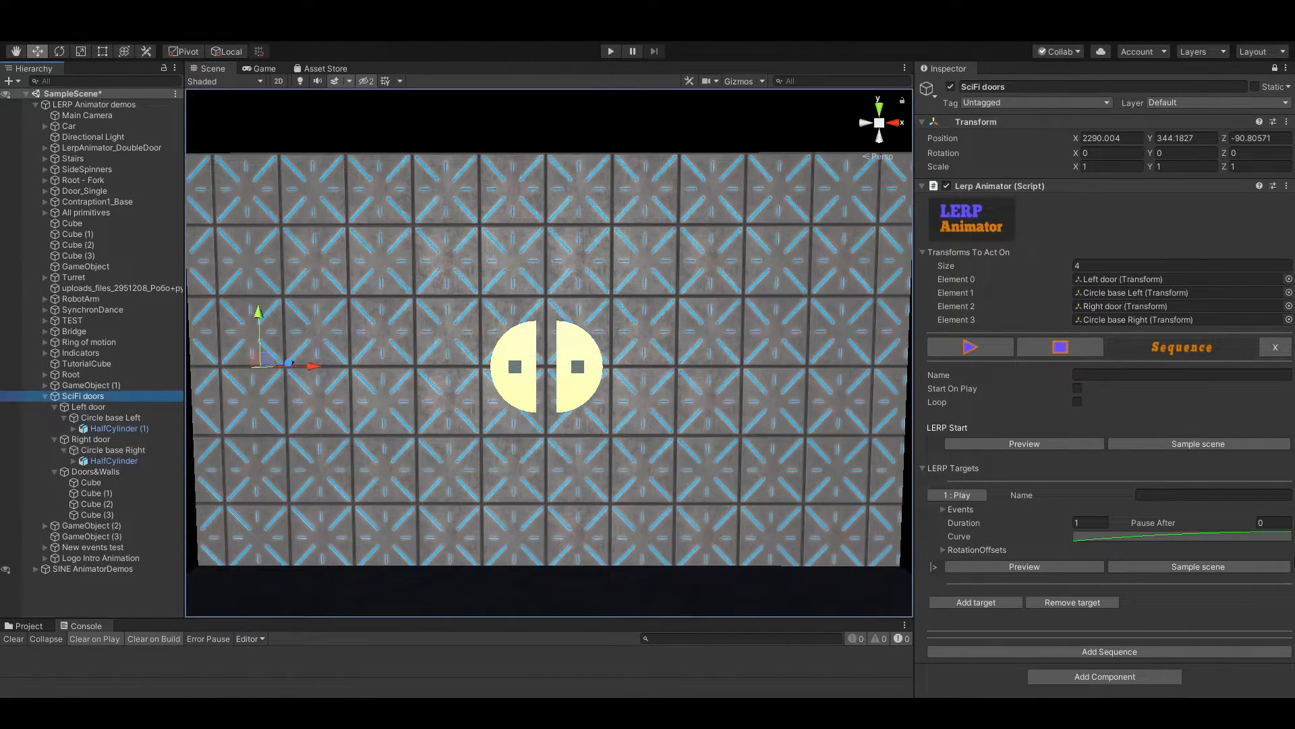
left_click(977, 603)
scroll(998, 540, "down", 3)
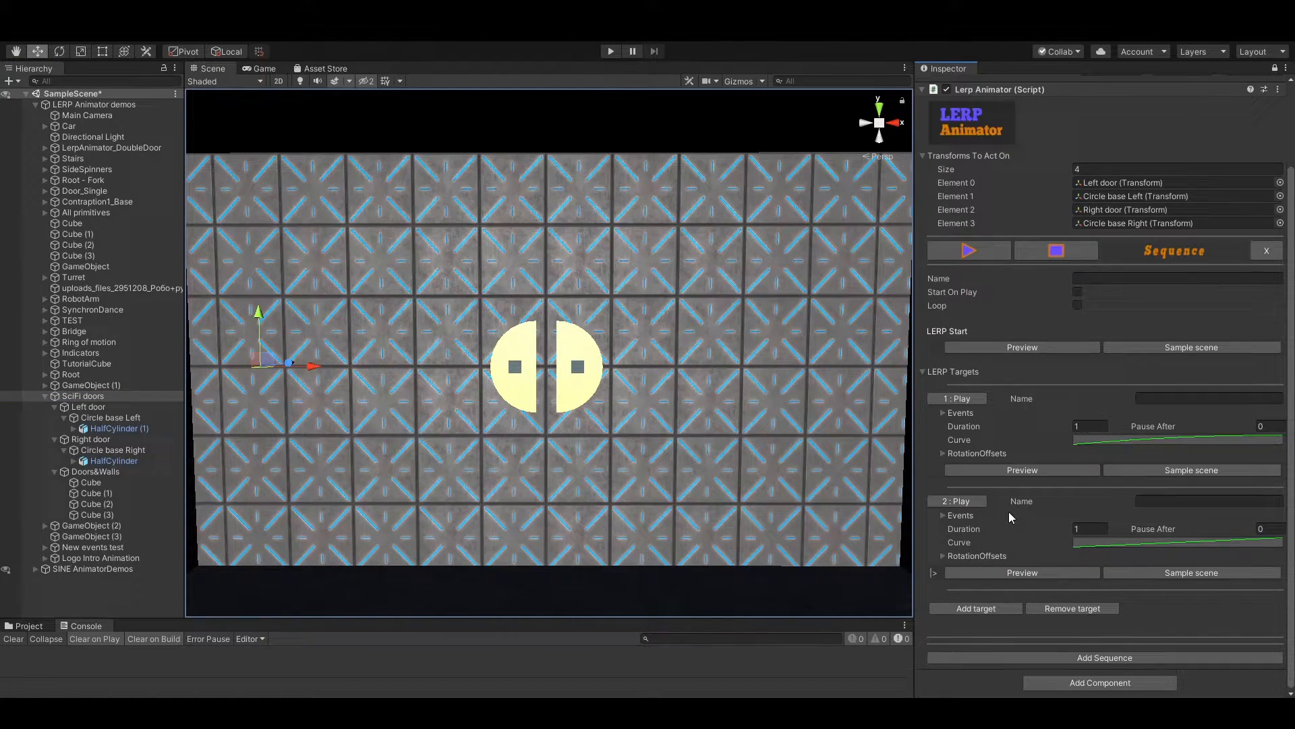
Preview the poses of the first and second targets alternately to compare them
left_click(1018, 471)
left_click(993, 573)
left_click(1020, 472)
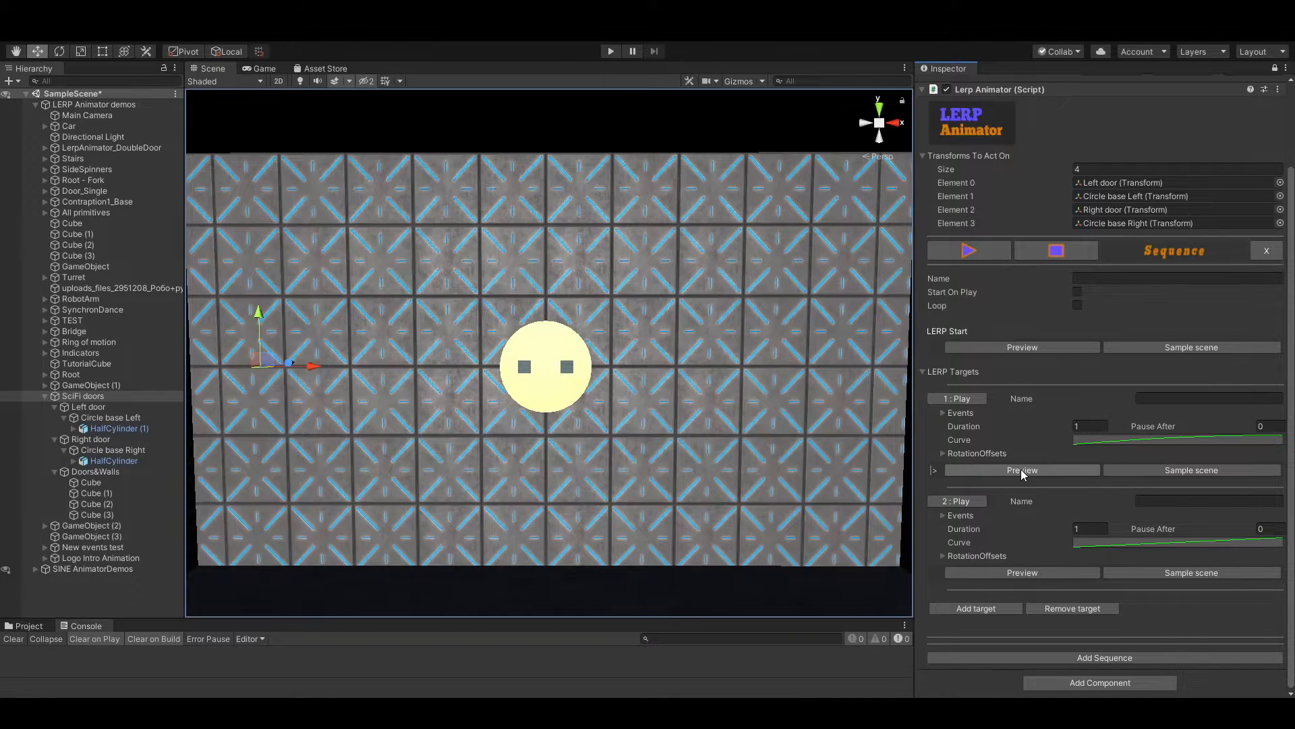
Try a duration of 0.2 on the second target and play its half-circle separation
left_click(953, 501)
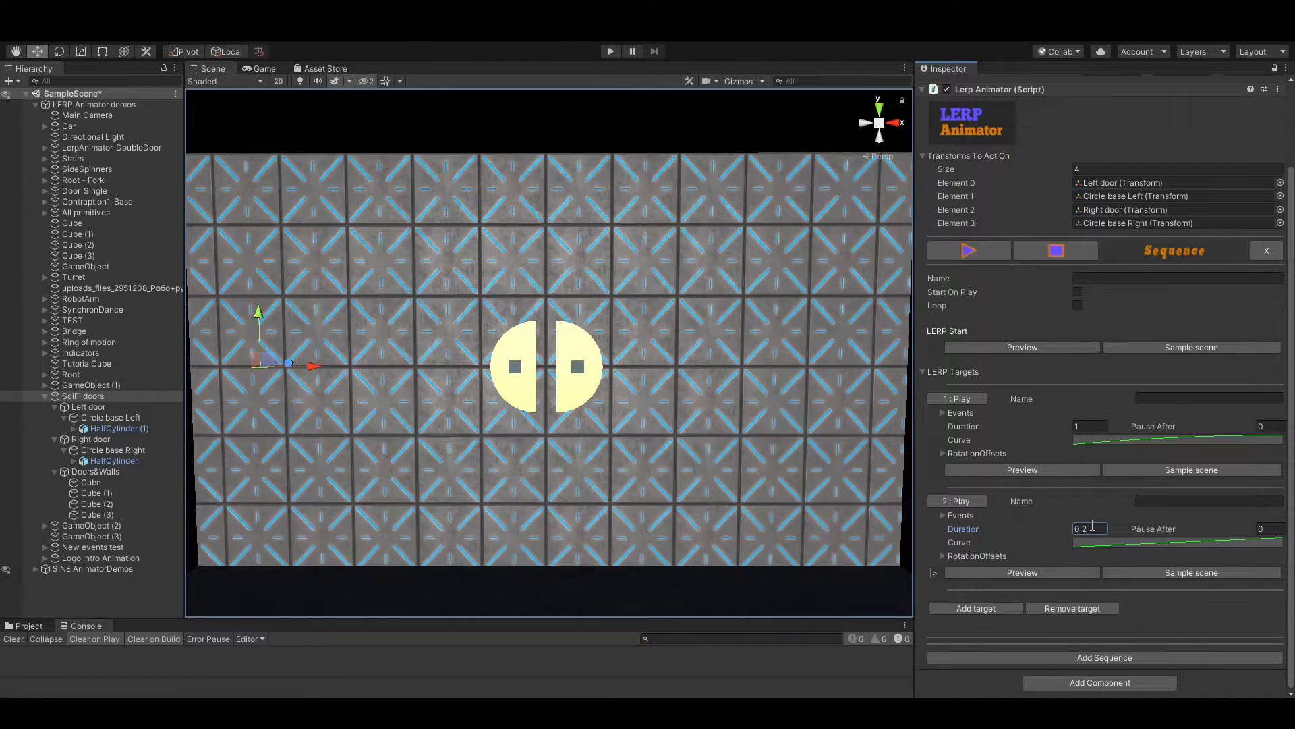
left_click(1133, 543)
left_click(963, 503)
left_click(963, 502)
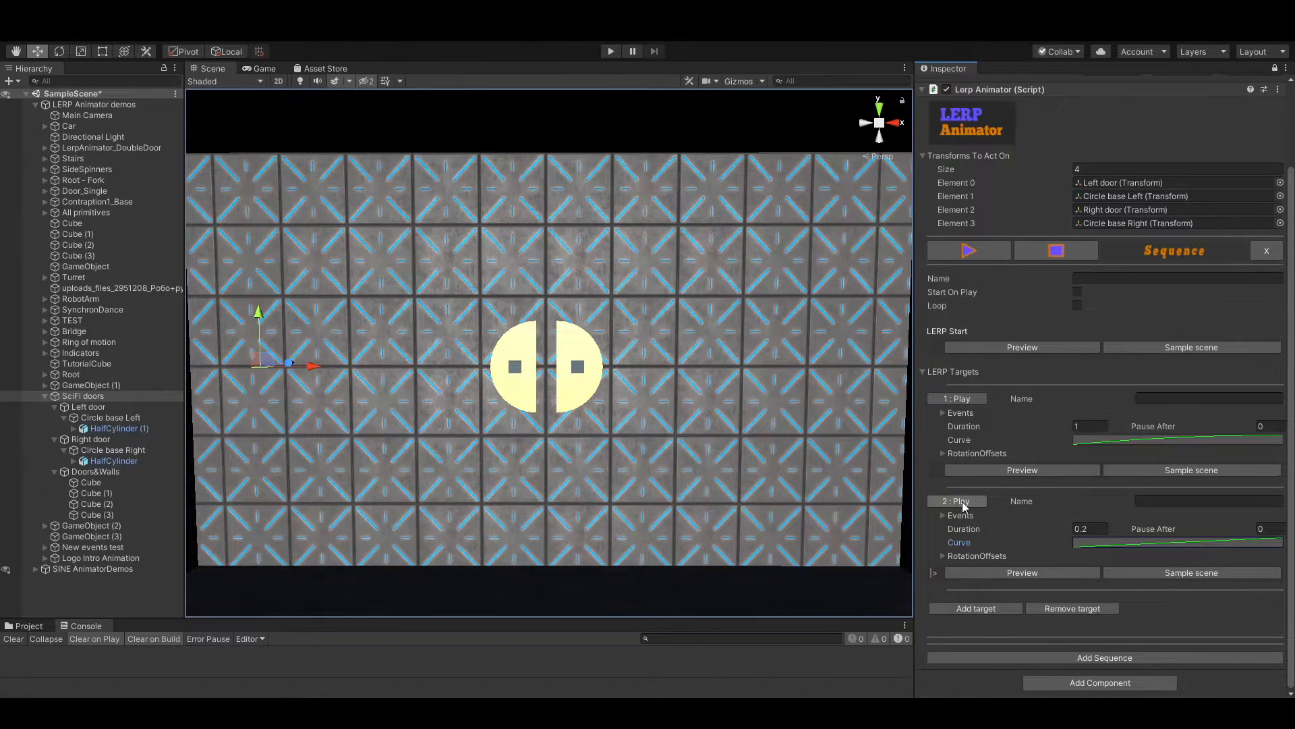
Set the second target's duration to 0.1 and play the whole sequence
left_click(1088, 530)
type("0")
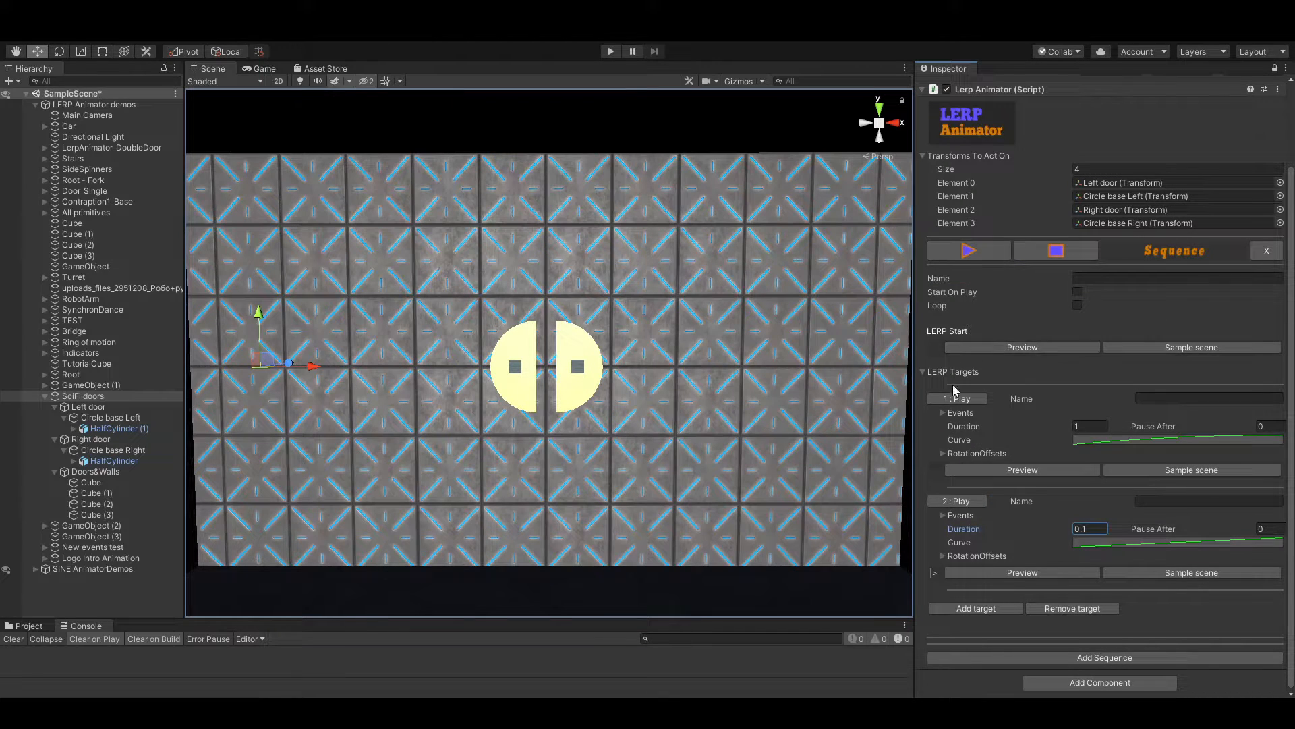
left_click(972, 253)
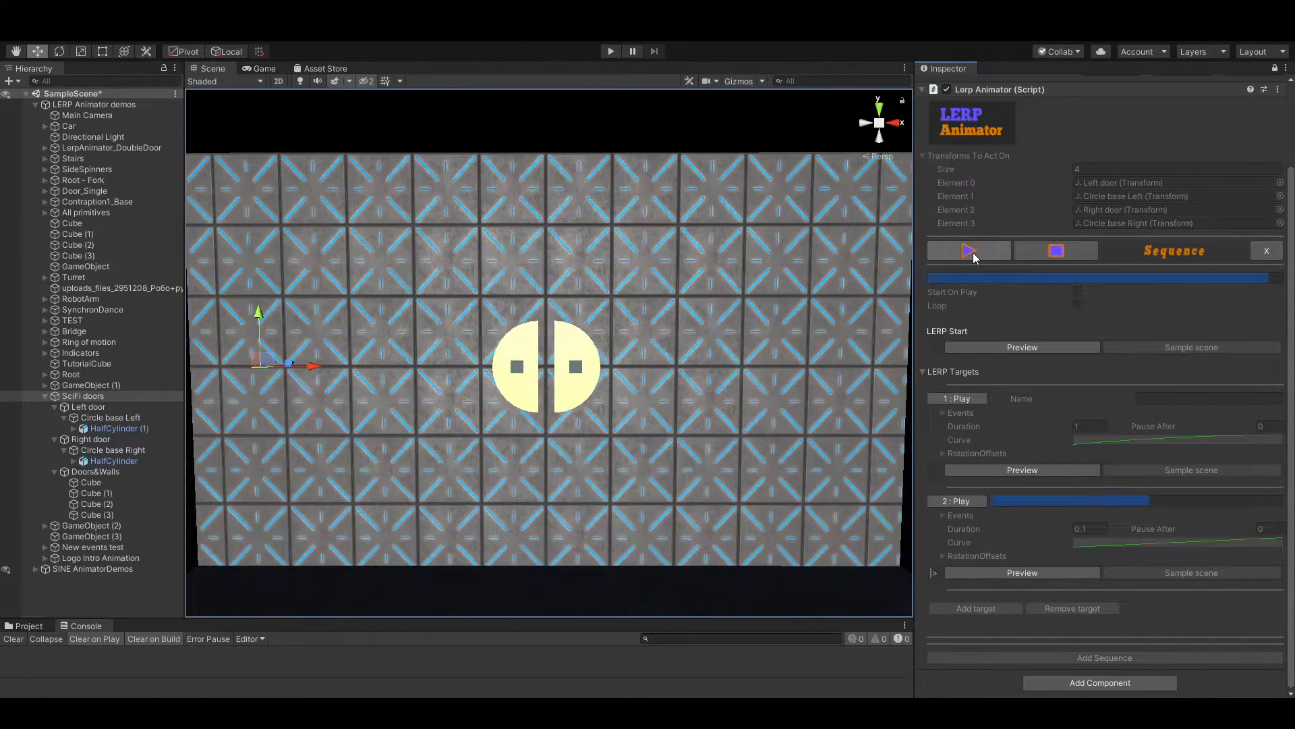
left_click(971, 254)
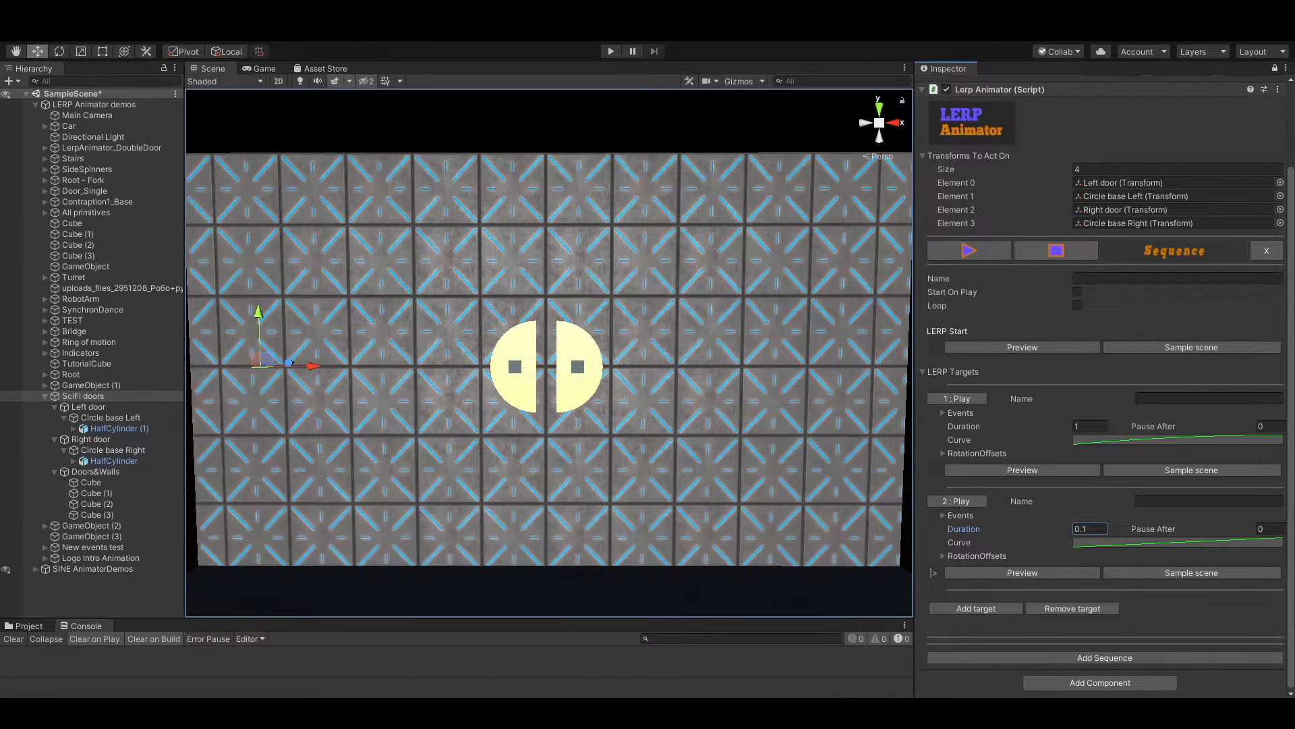
Add a third LERP target to the SciFi doors sequence
key("s")
right_click_drag(591, 419, 581, 394)
key("w")
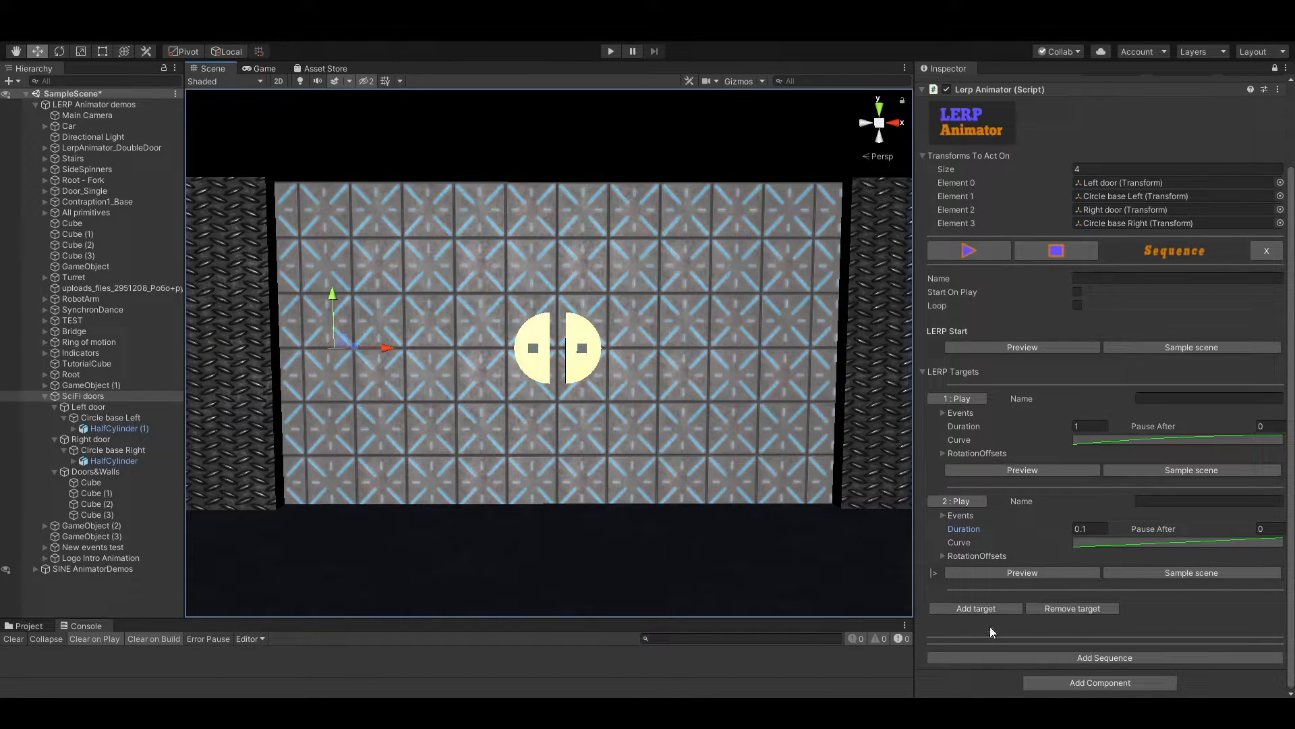
left_click(981, 608)
scroll(1001, 585, "down", 3)
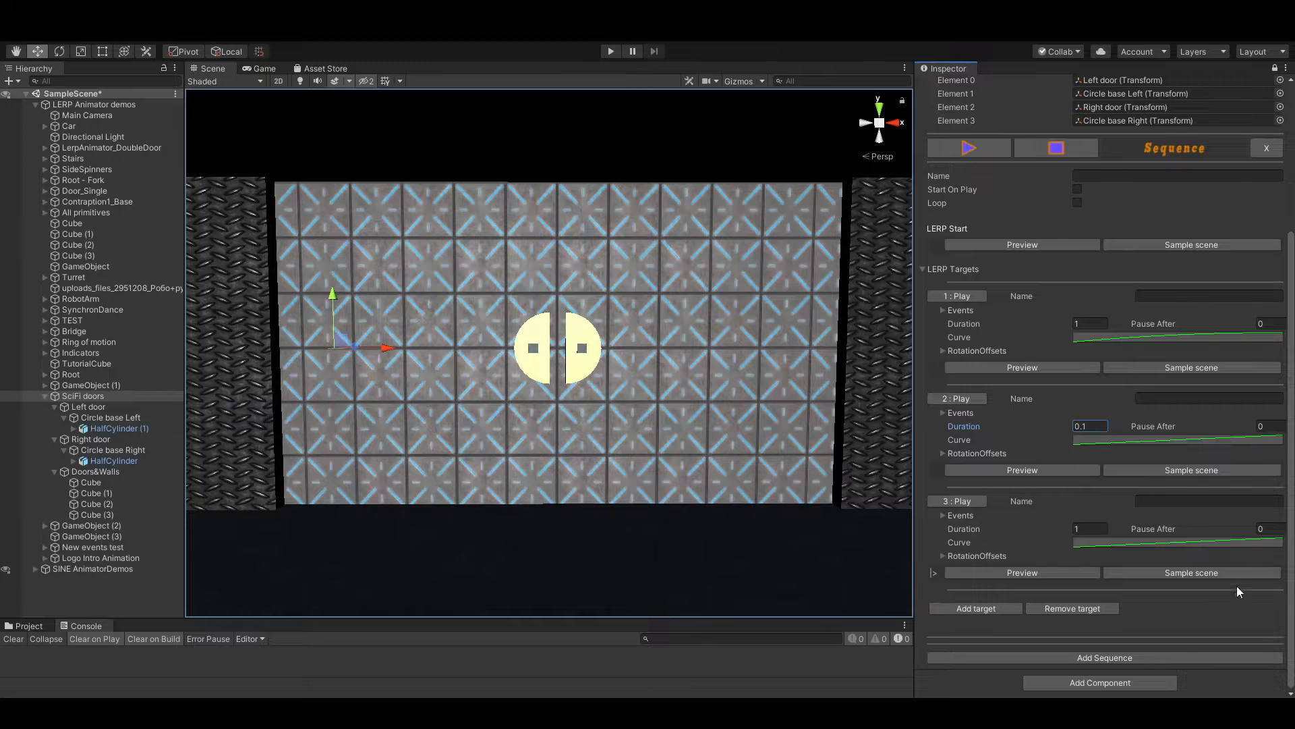
Slide Left door and Right door outward along X until only narrow strips show, and sample this open pose into the third target
left_click(102, 409)
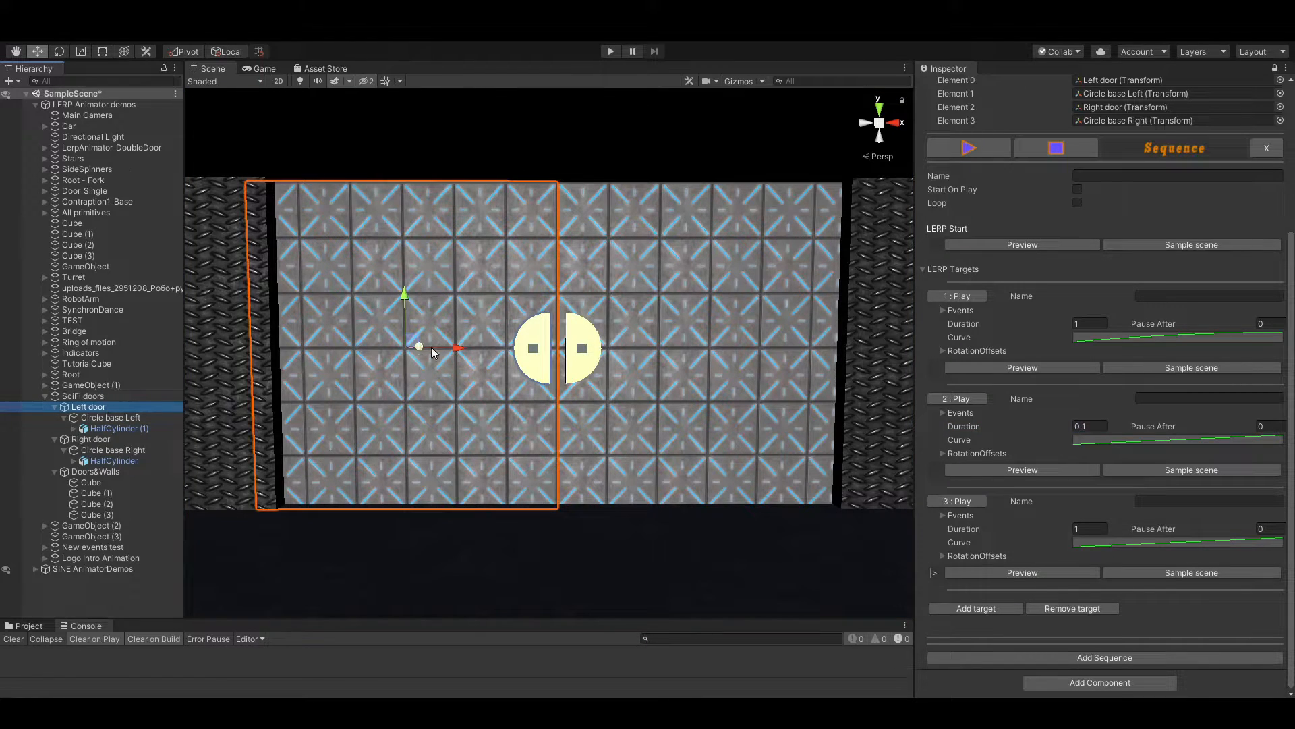
left_click_drag(456, 348, 237, 373)
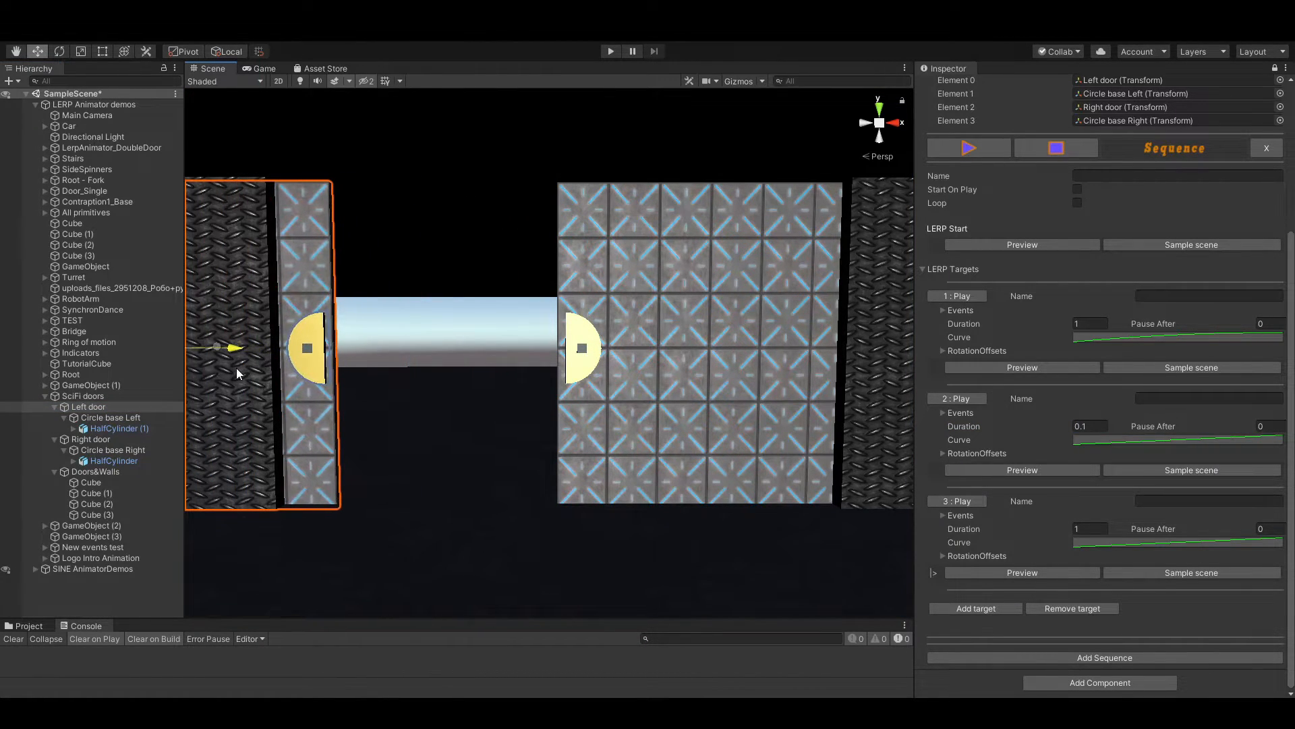
left_click(95, 440)
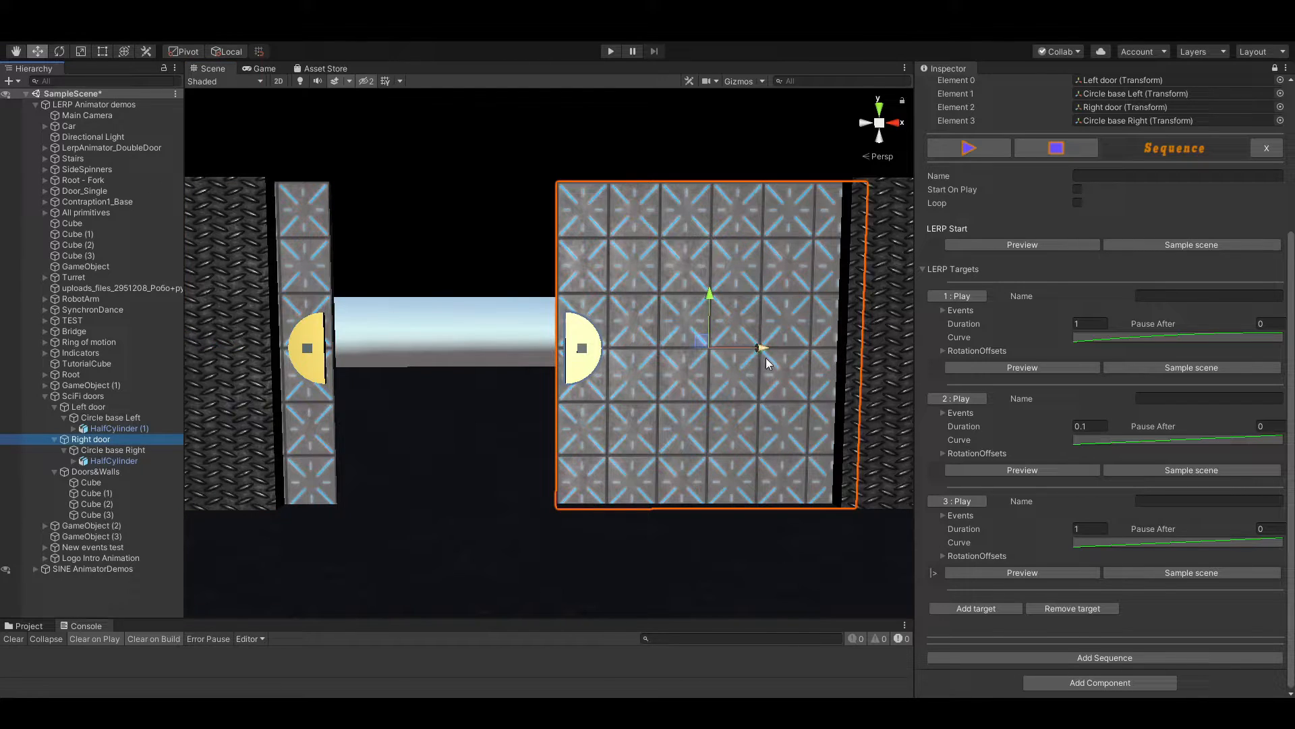
left_click_drag(767, 359, 981, 371)
left_click(1229, 573)
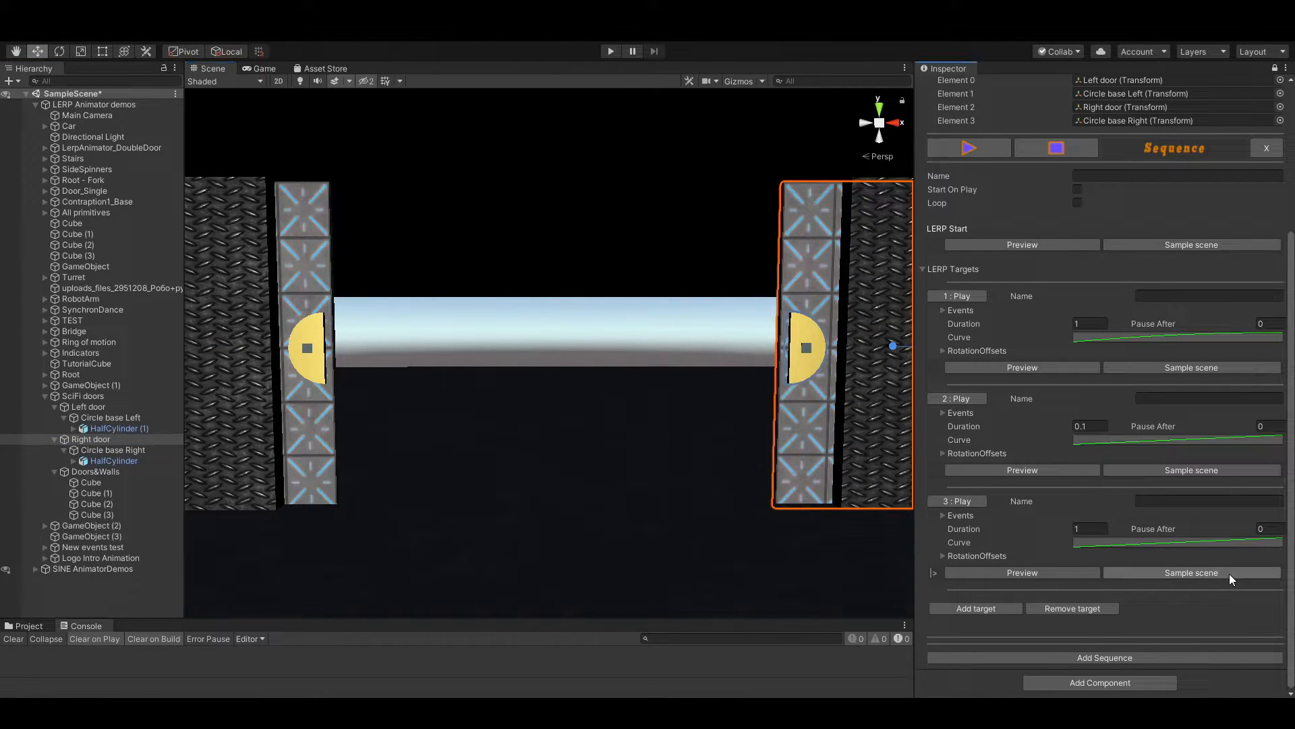
Preview the poses of the second and third targets alternately to compare them
left_click(1008, 473)
left_click(1014, 572)
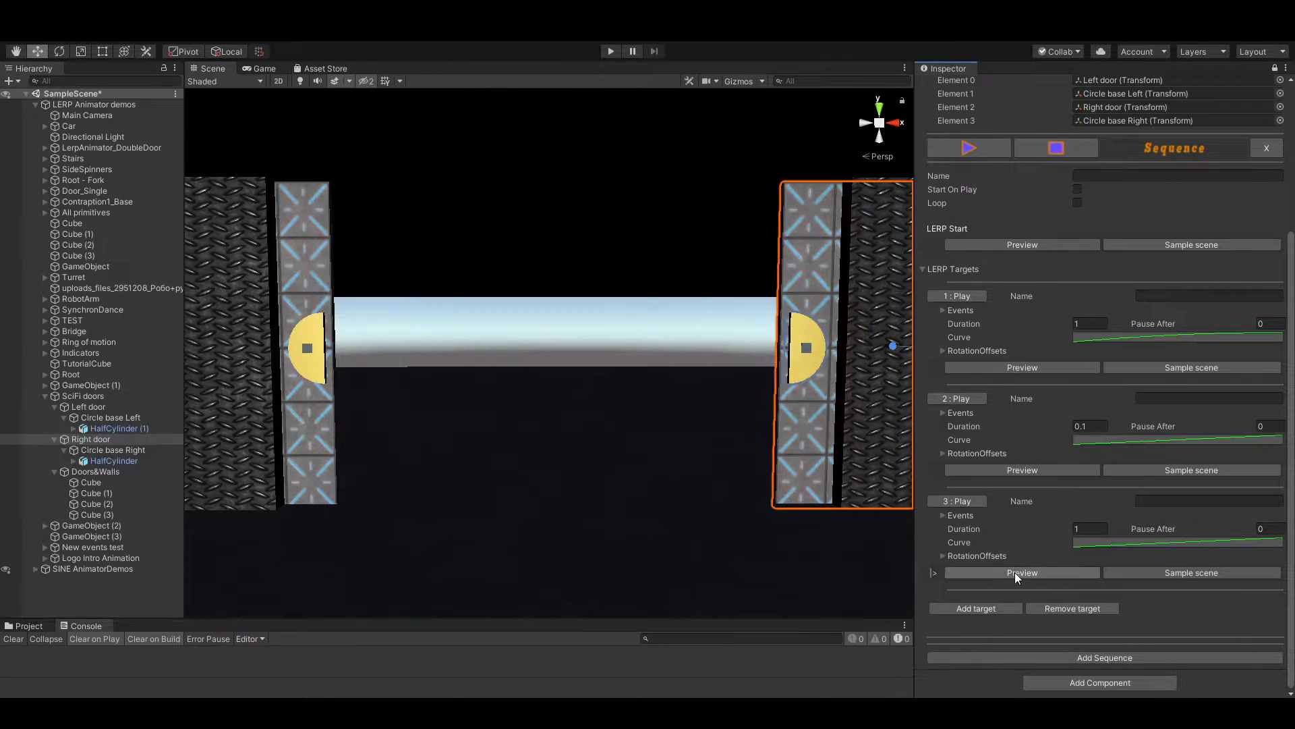
left_click(1026, 471)
left_click(1018, 575)
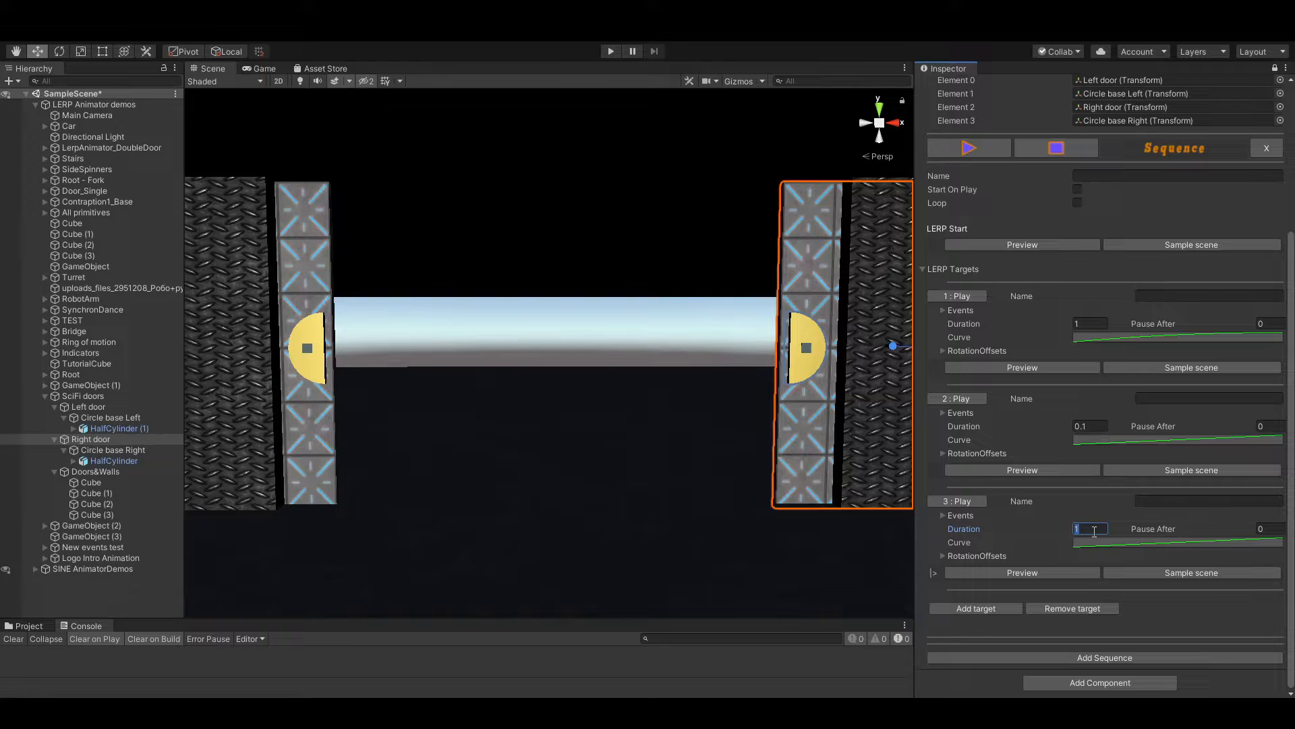
Set the third target's duration to 2 with a curve that rises quickly and levels off, and play the full opening sequence
left_click(1117, 544)
left_click(956, 501)
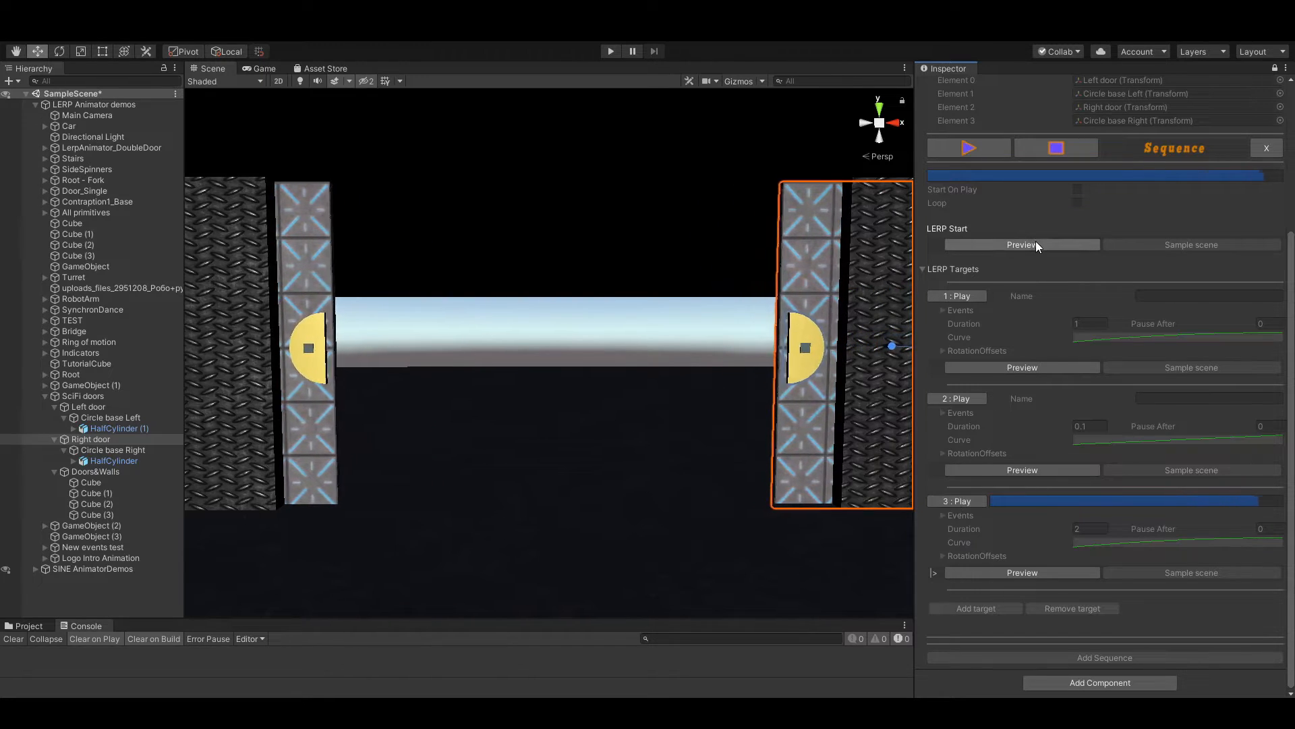
left_click(1043, 155)
left_click(990, 156)
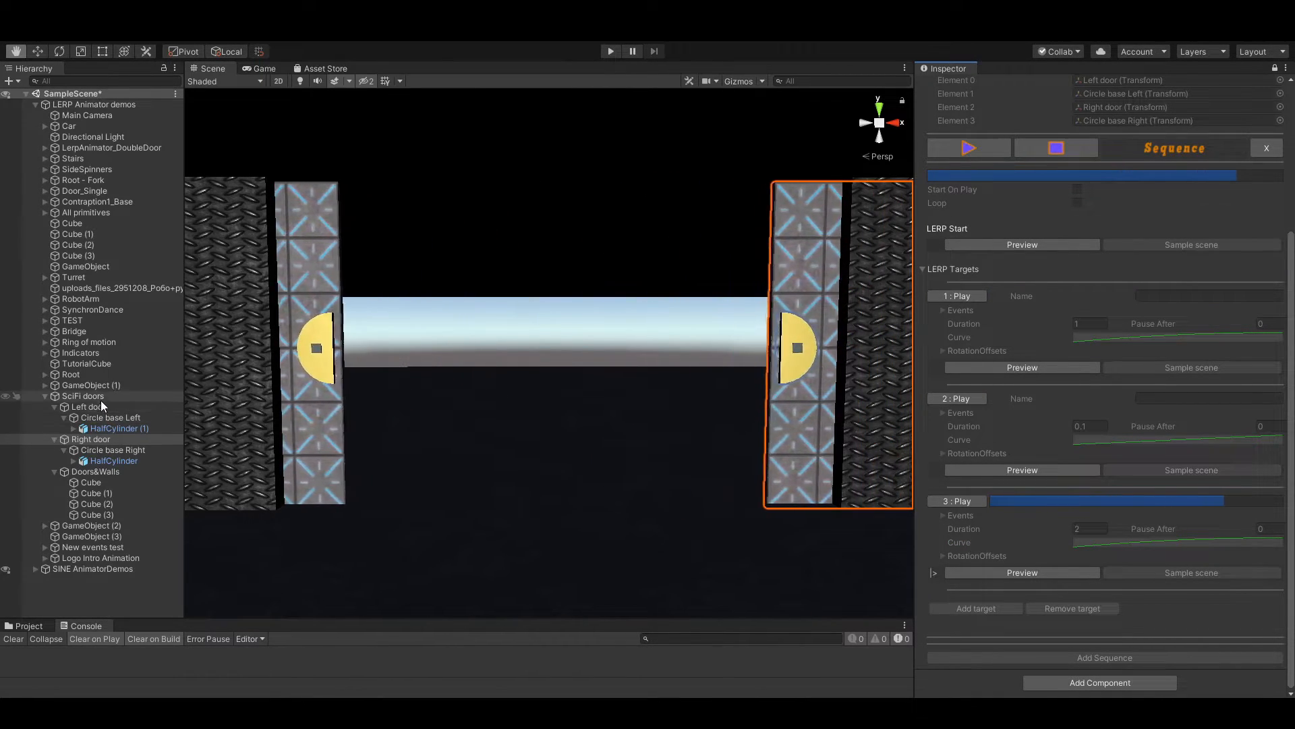
left_click(99, 397)
left_click(972, 146)
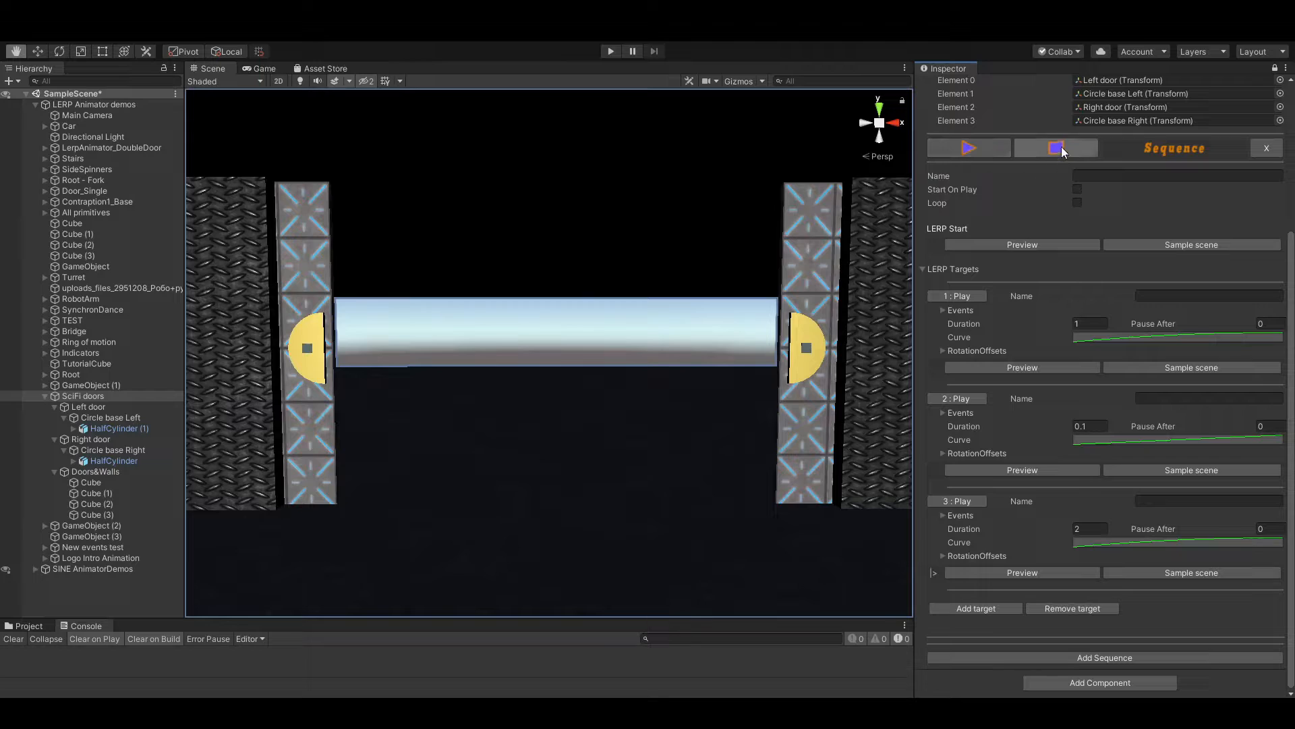
Name the sequence "Open door", collapse its LERP targets, and add a second sequence to the Lerp Animator
left_click(1119, 178)
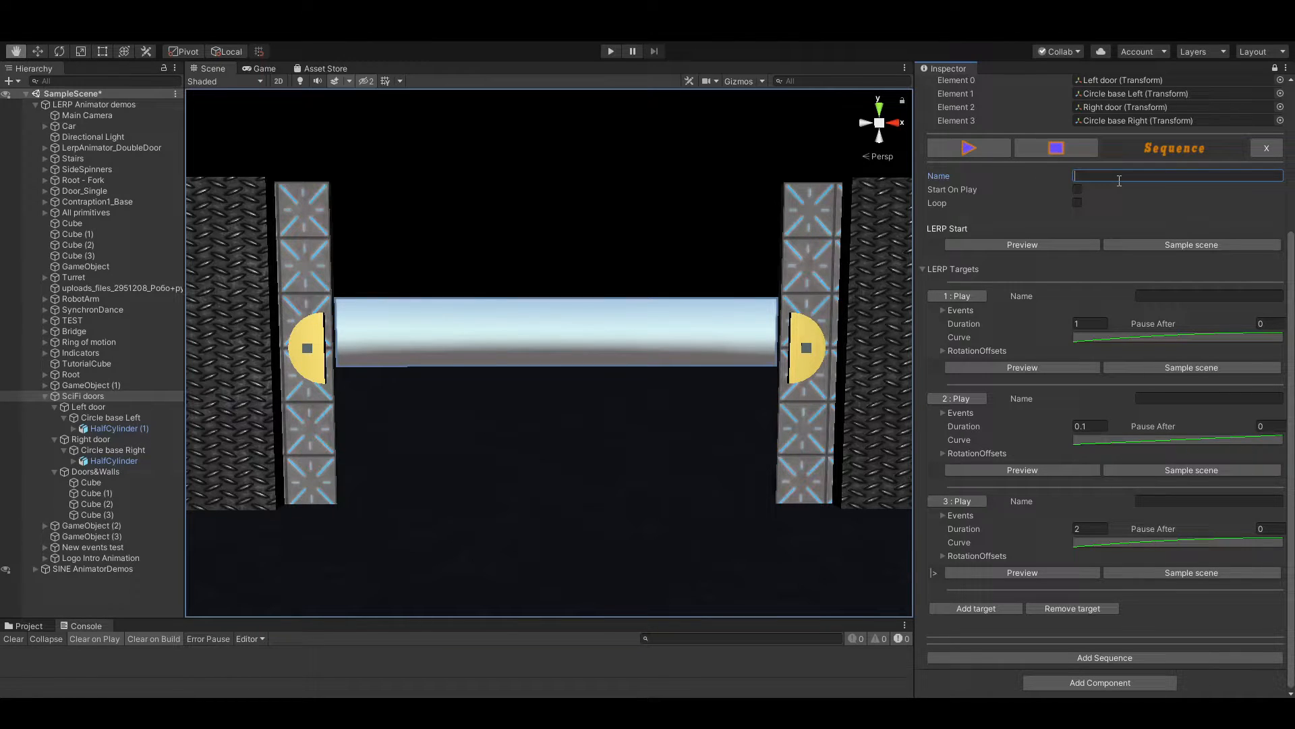
type("Open door")
left_click(922, 268)
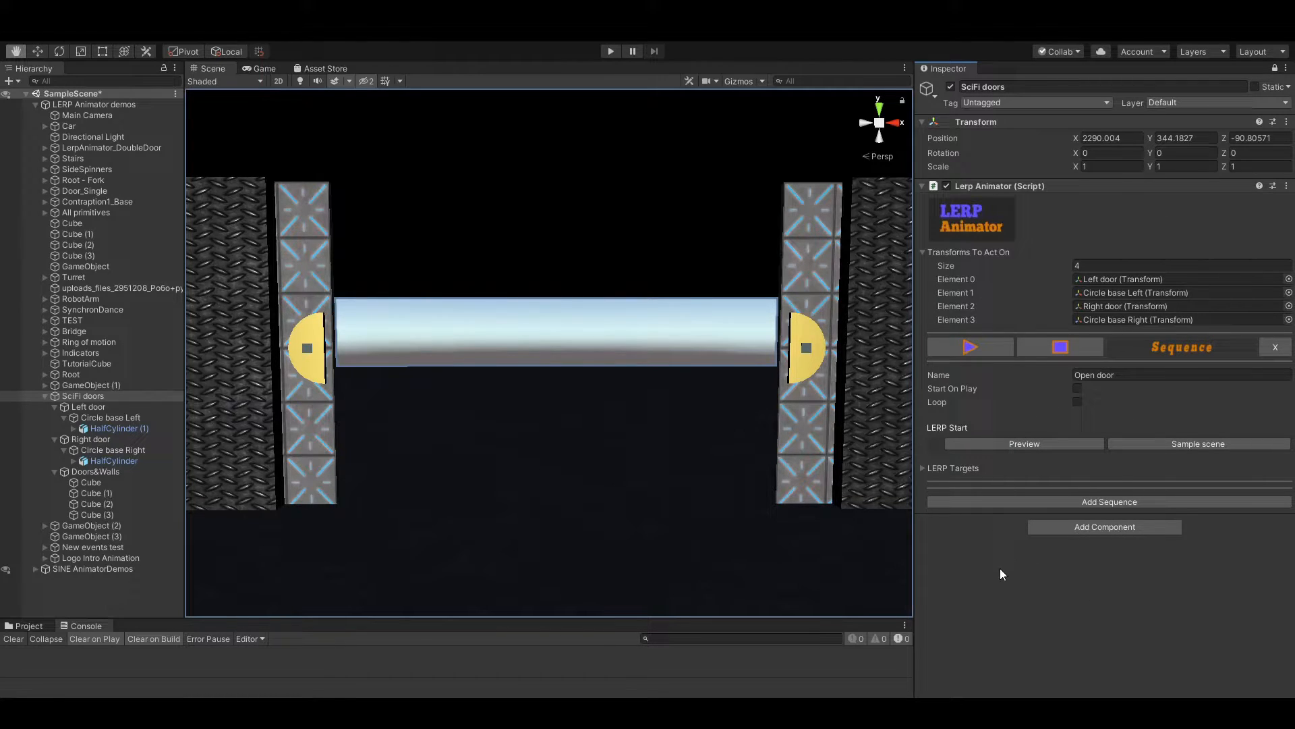
left_click(1117, 503)
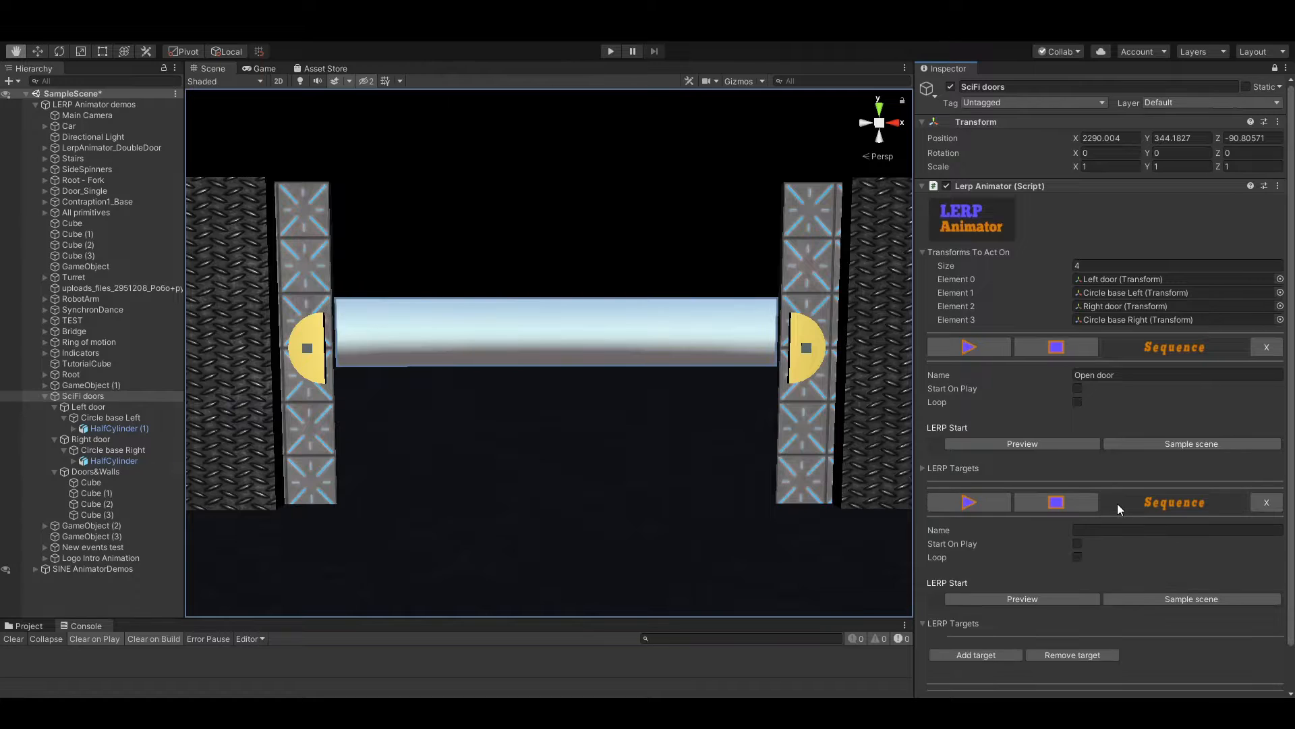
scroll(1117, 503, "down", 2)
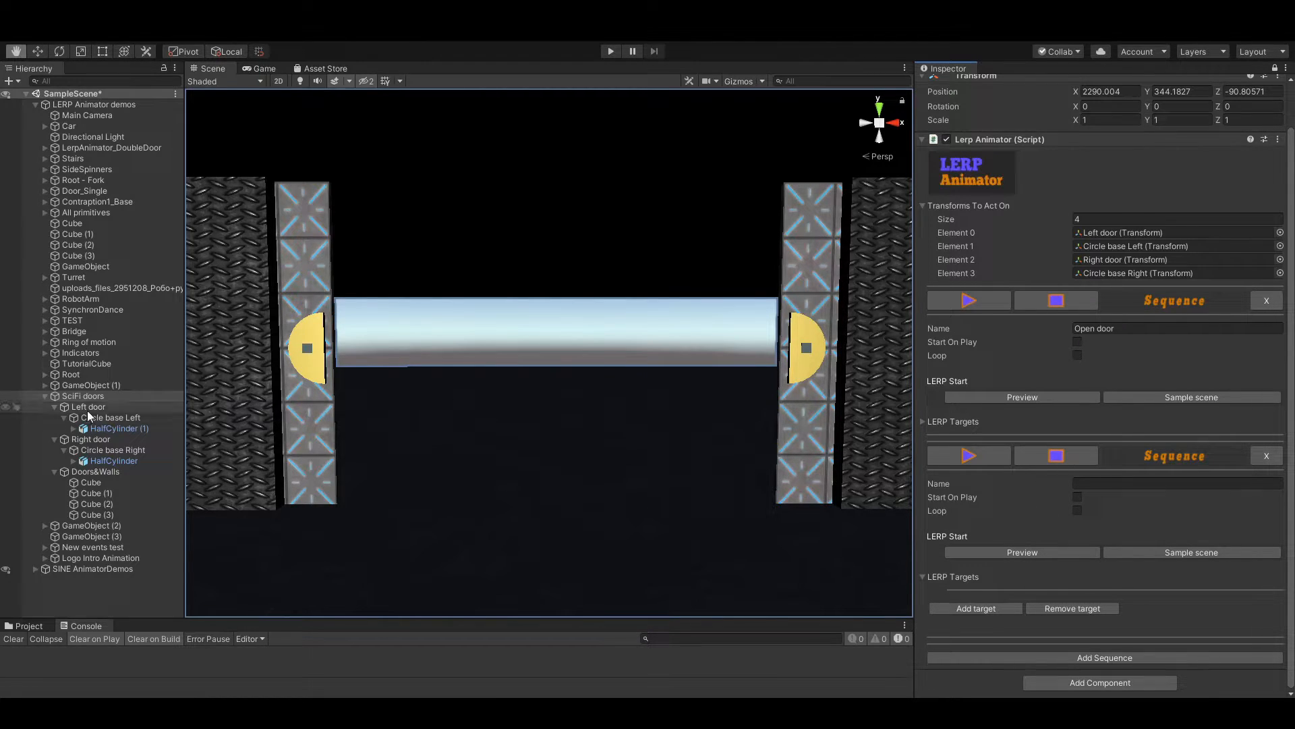
Try to slide Left door and Right door back toward the centre by hand, and undo the moves
left_click(67, 406)
left_click_drag(293, 415, 301, 428, "alt")
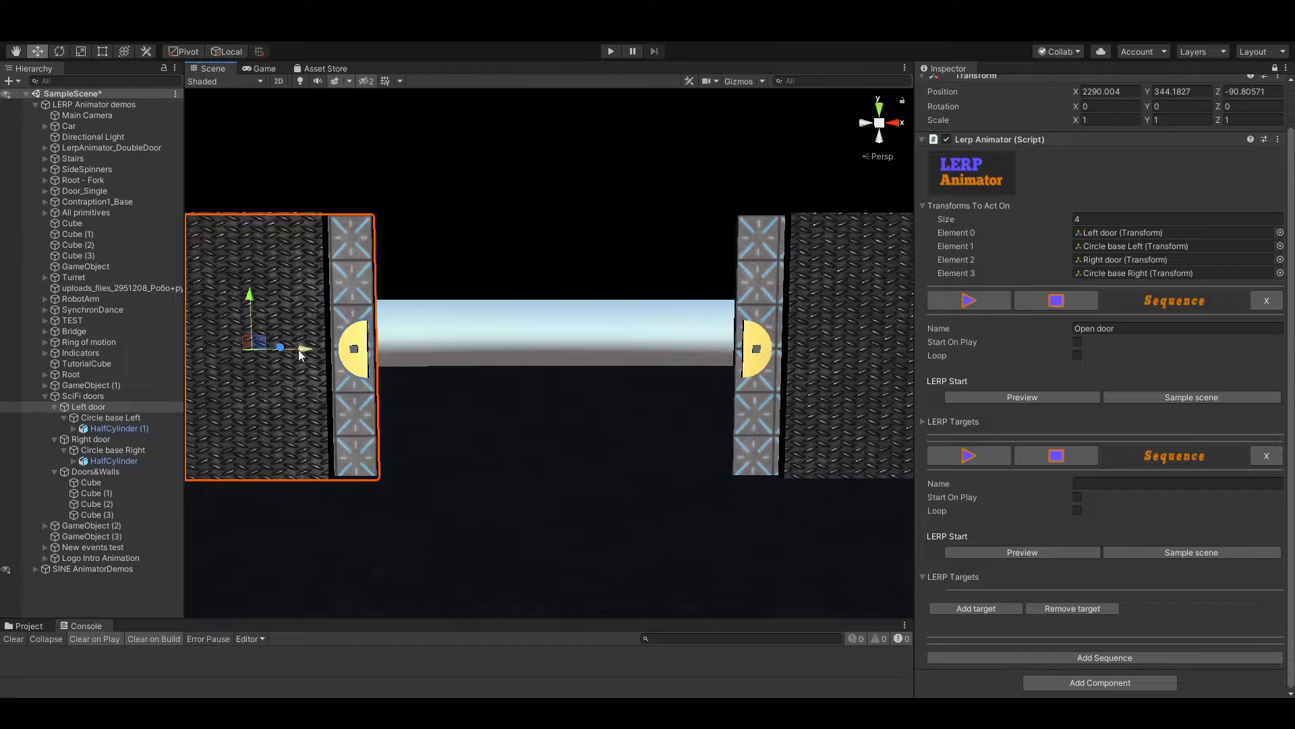
left_click_drag(298, 349, 456, 371)
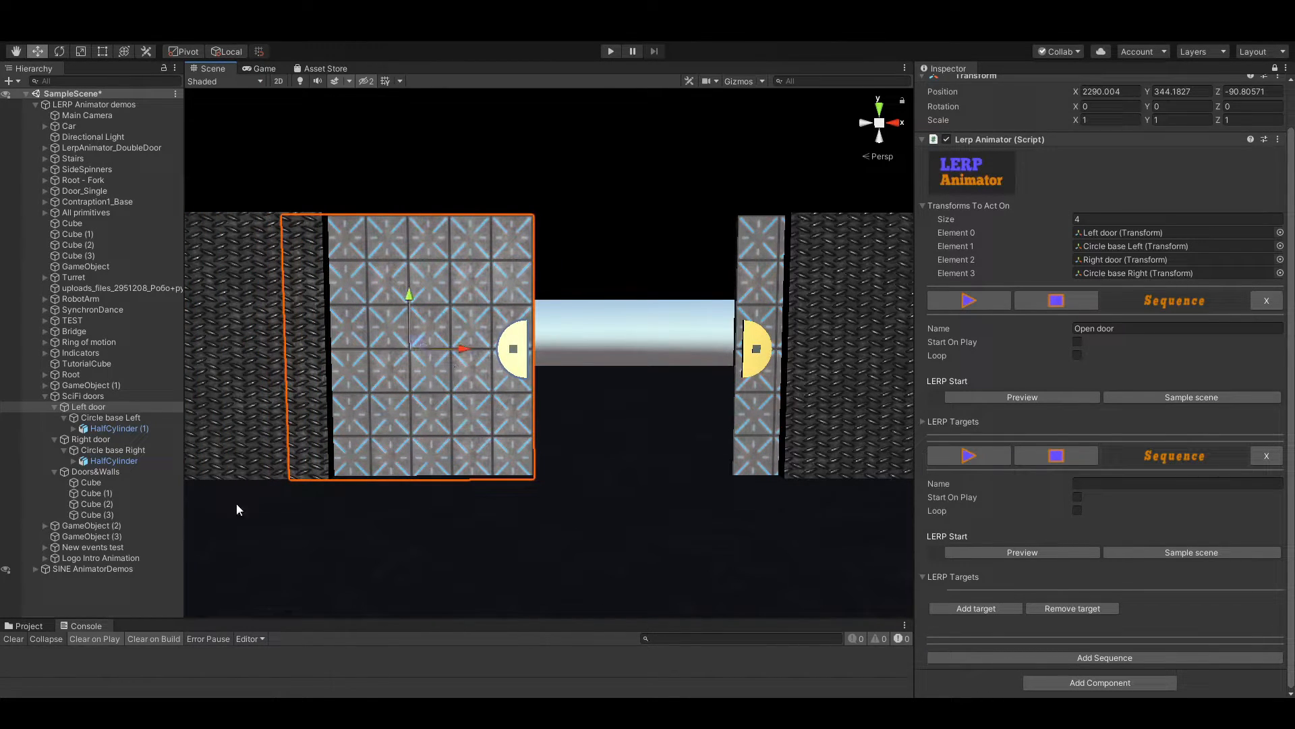
left_click(97, 438)
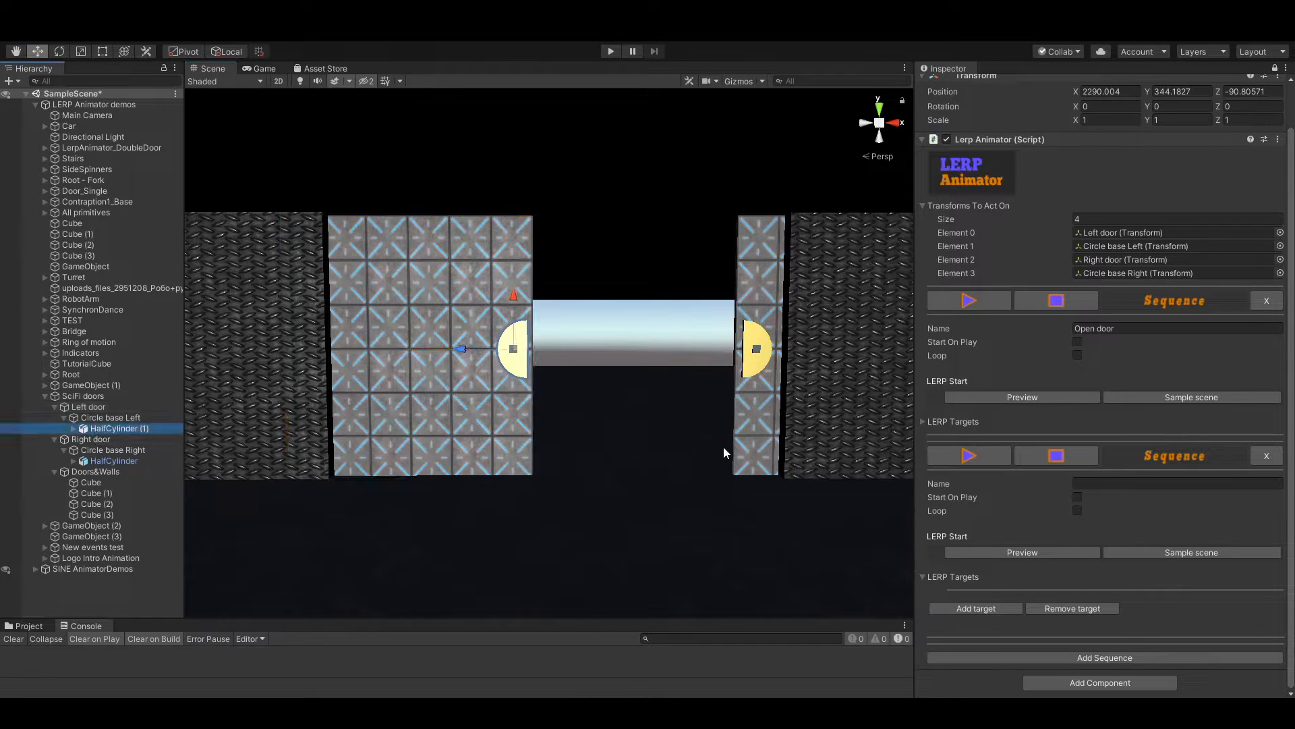
left_click_drag(865, 345, 732, 358)
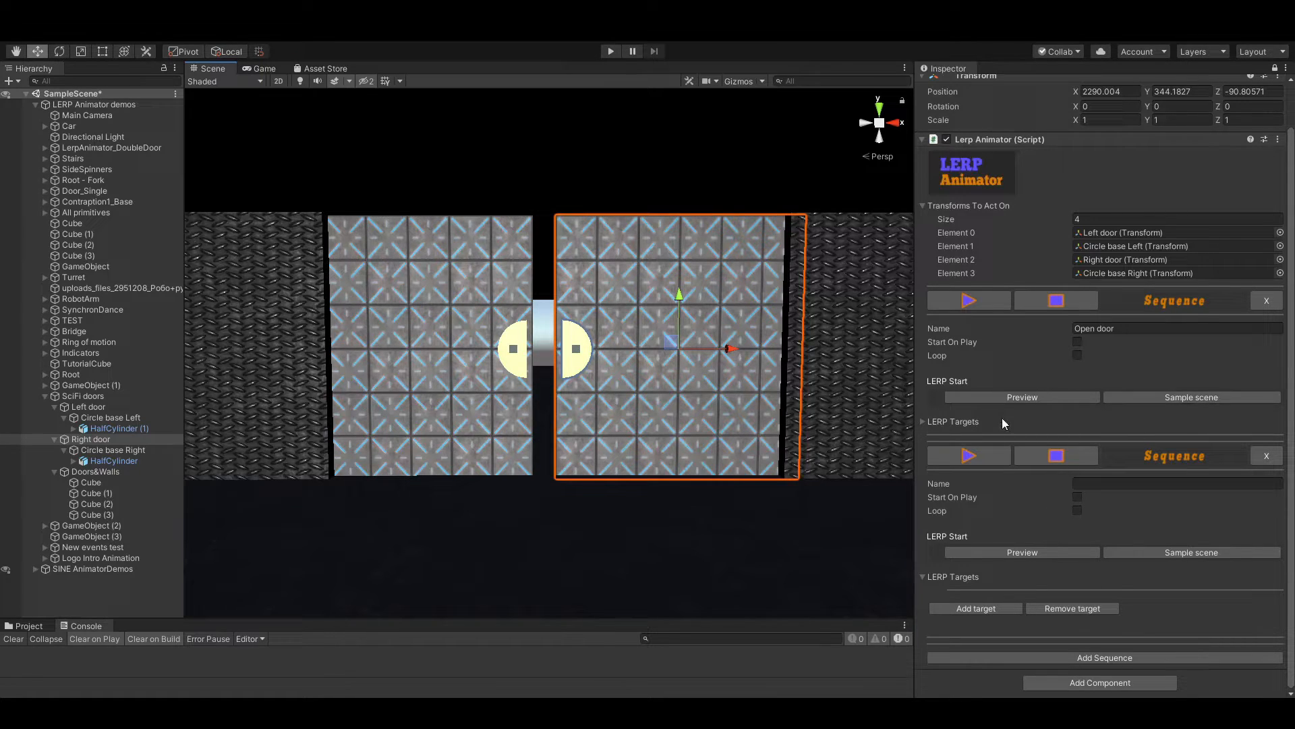
key("ctrl+z")
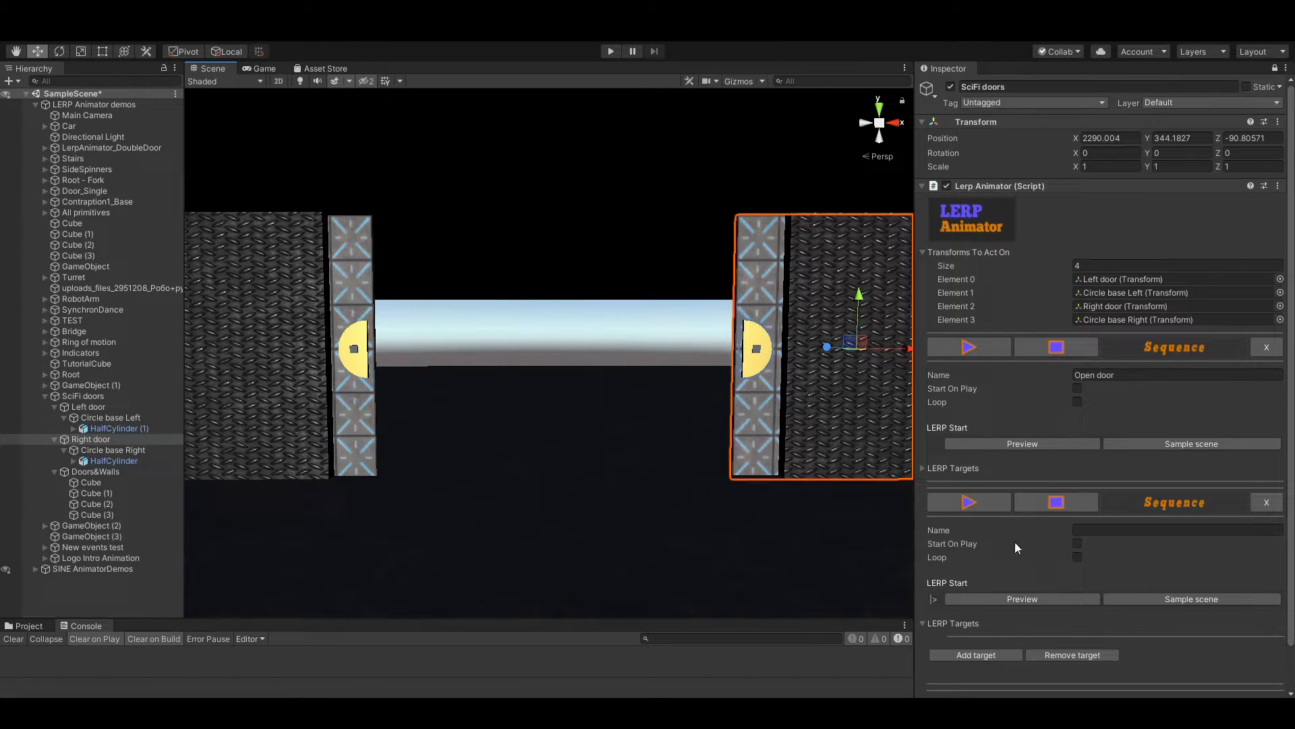
Restore the closed doors with separated half-circles from Open door's second target, and add that pose as the second sequence's first target
left_click(924, 468)
scroll(1031, 395, "down", 5)
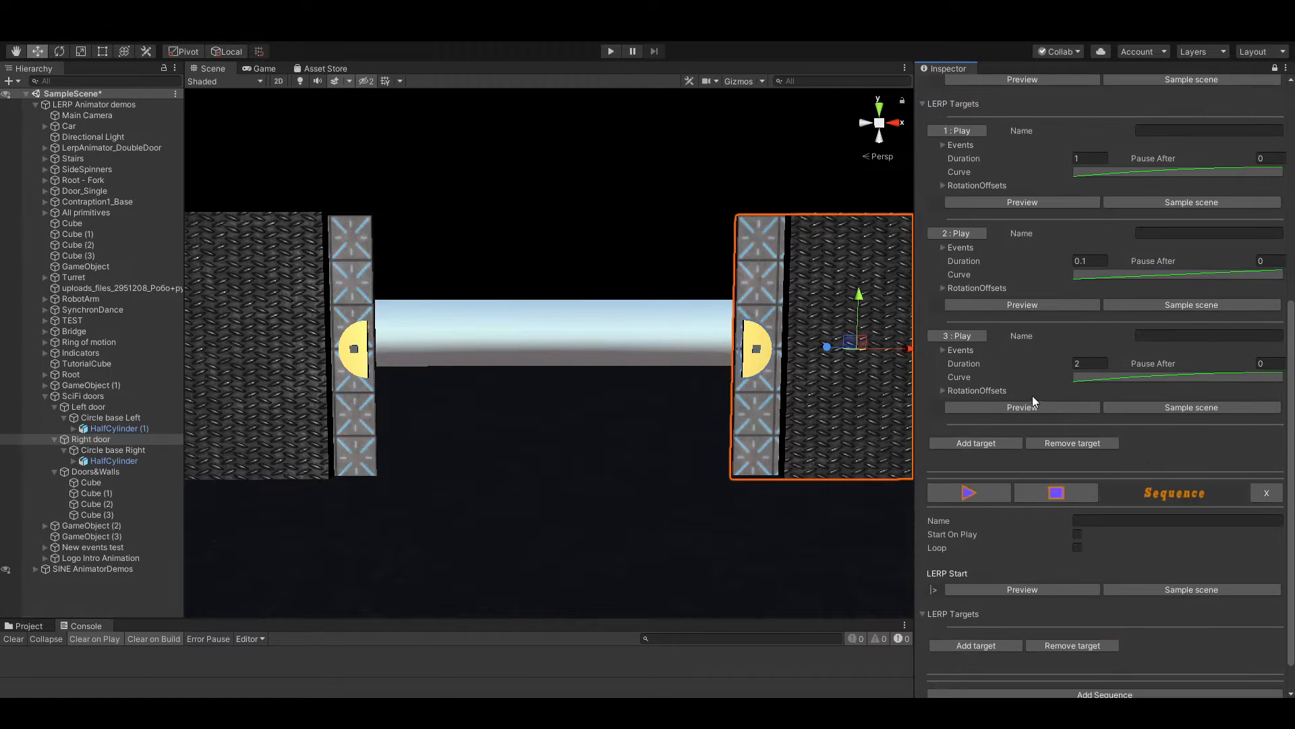
left_click(995, 306)
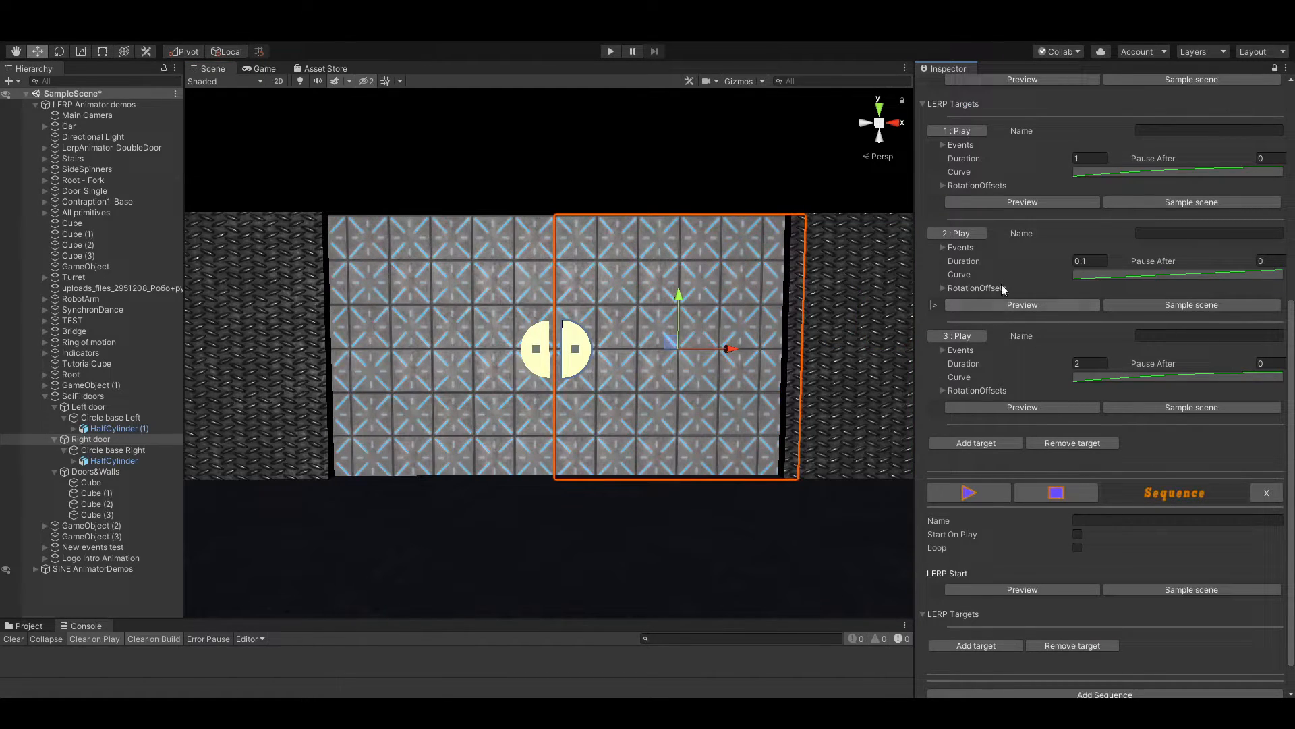
left_click(1018, 204)
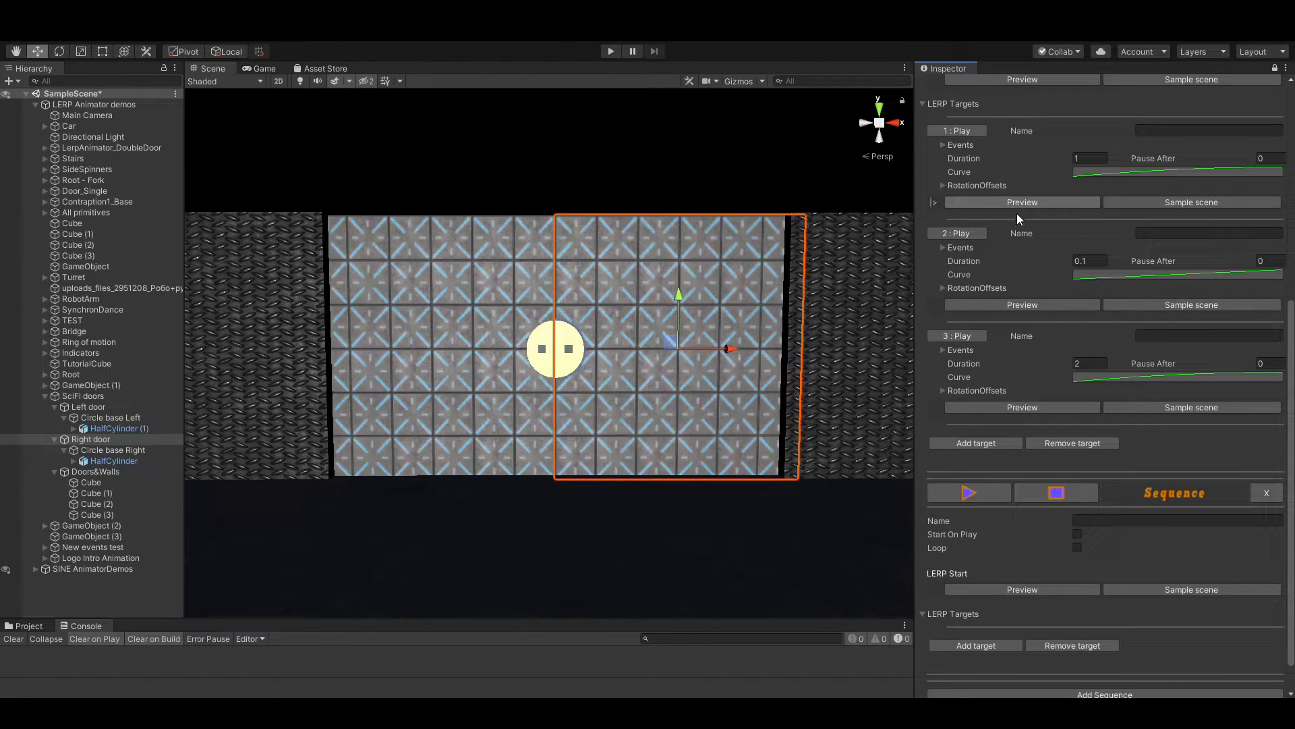
left_click(1018, 301)
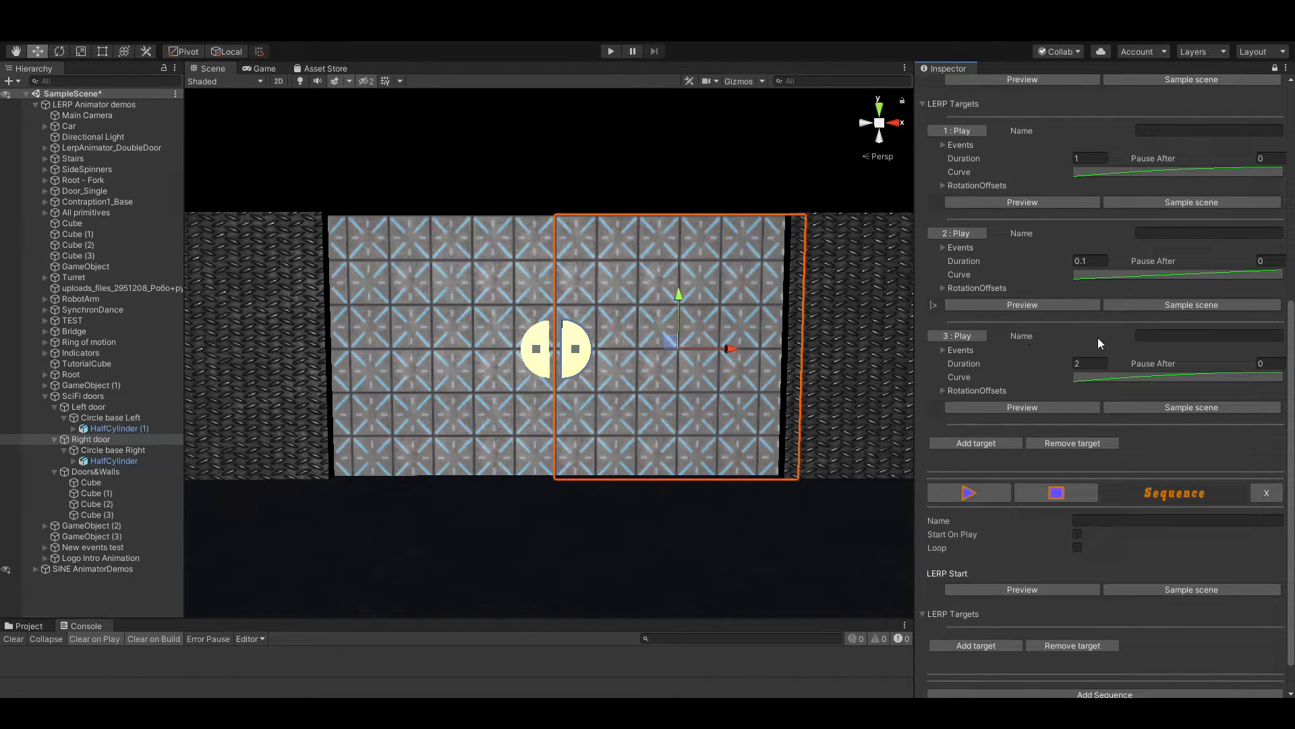
scroll(1039, 485, "down", 2)
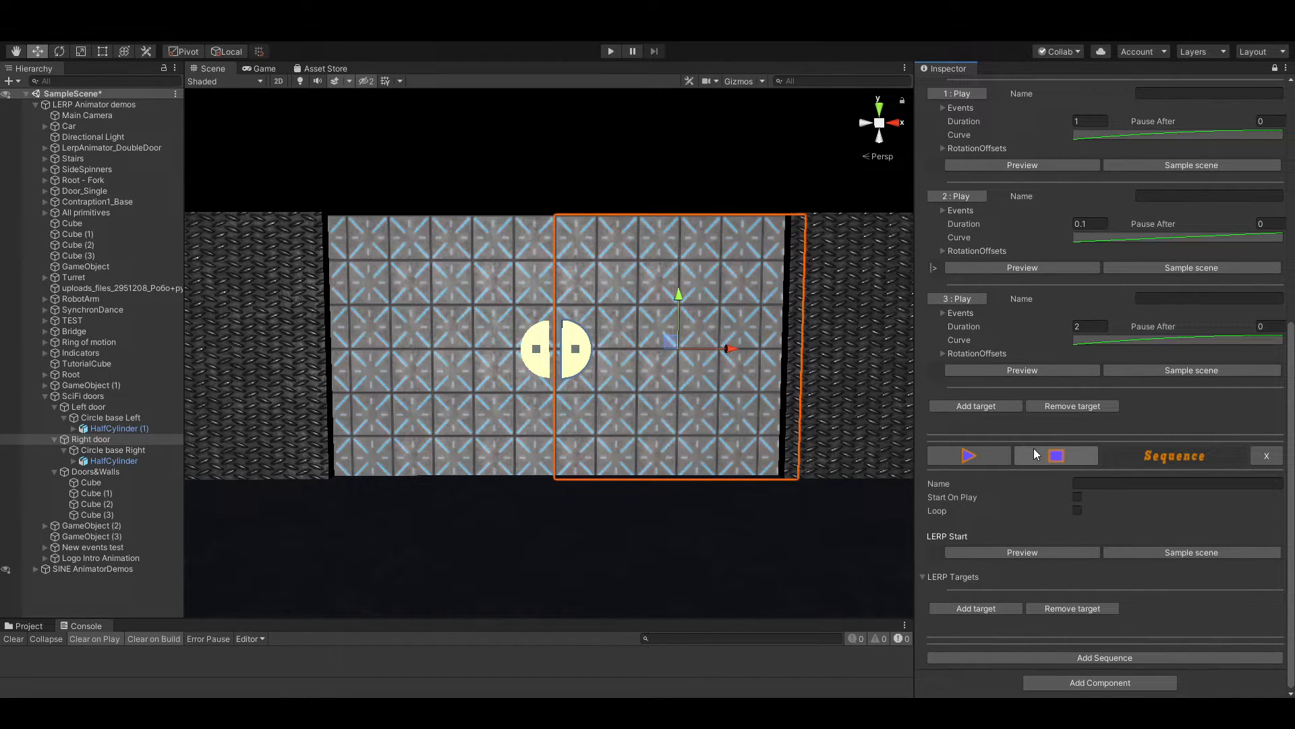
left_click(970, 609)
scroll(1018, 568, "down", 3)
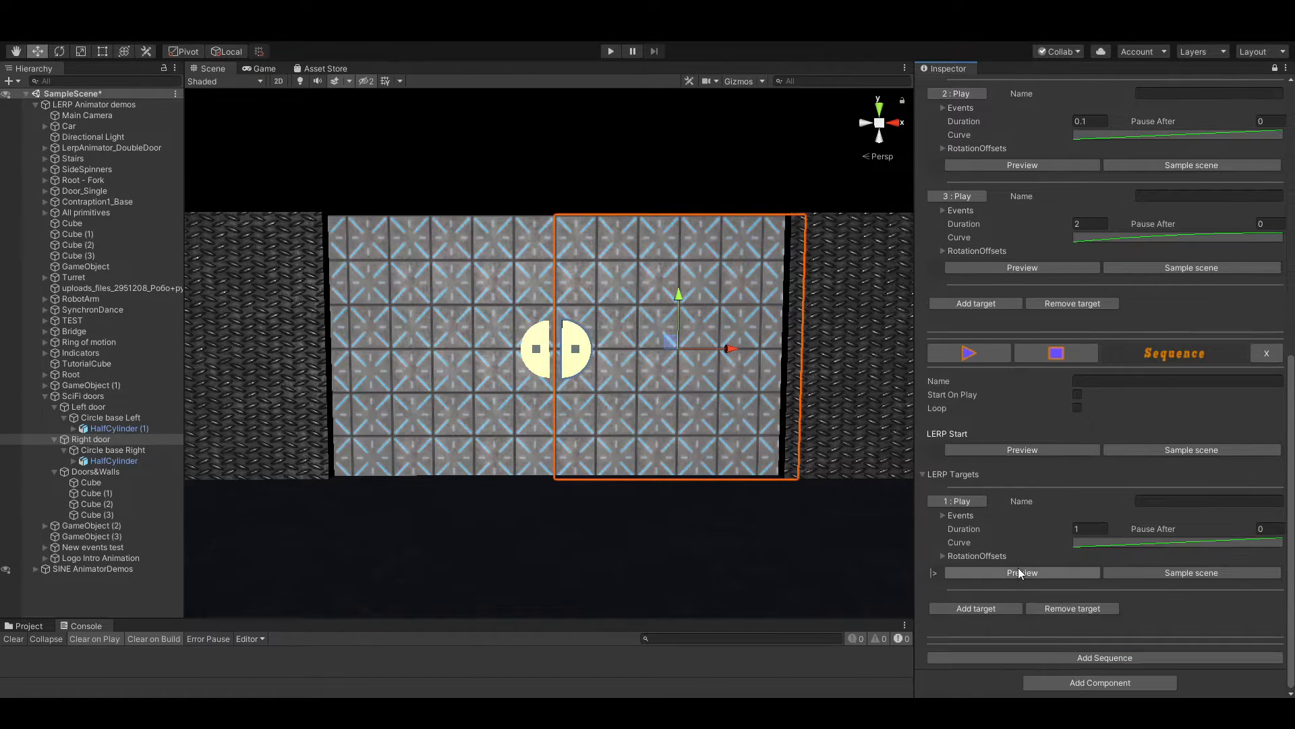
Preview the second sequence's start pose and first target alternately to compare the open and closed doors
left_click(1031, 450)
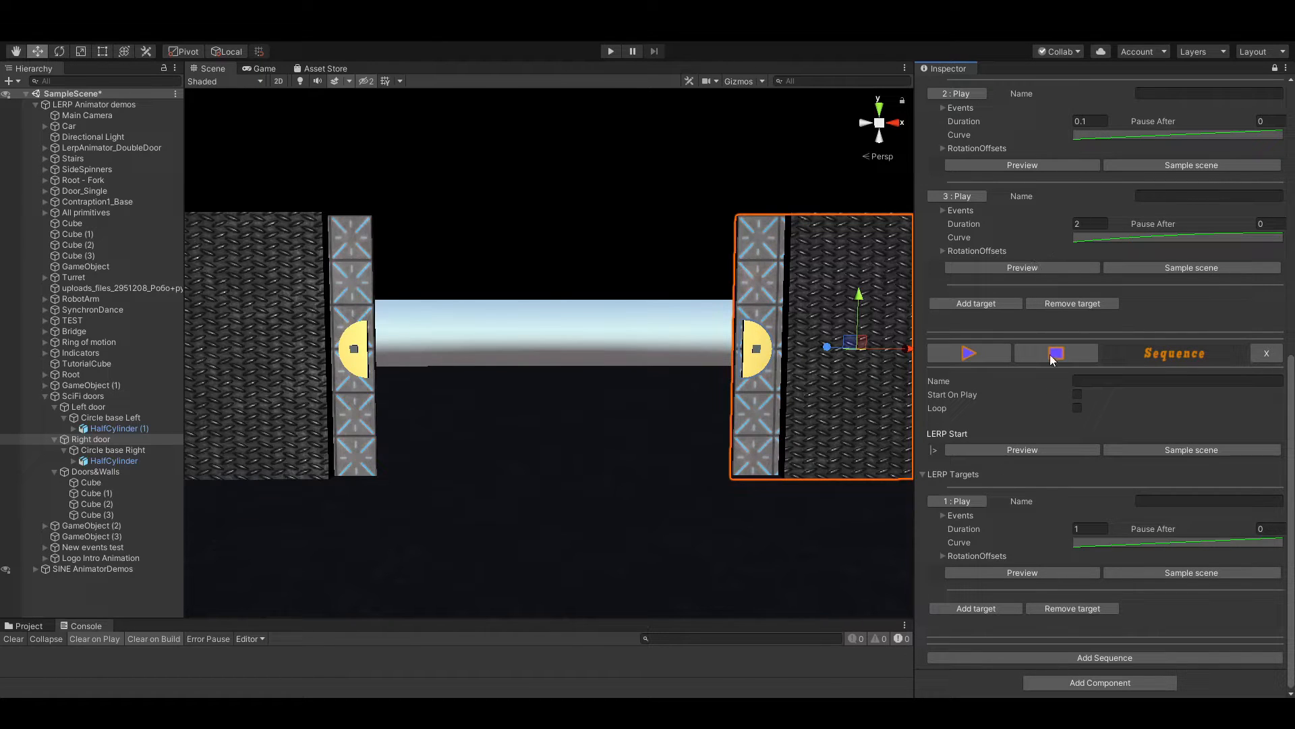
left_click(1007, 575)
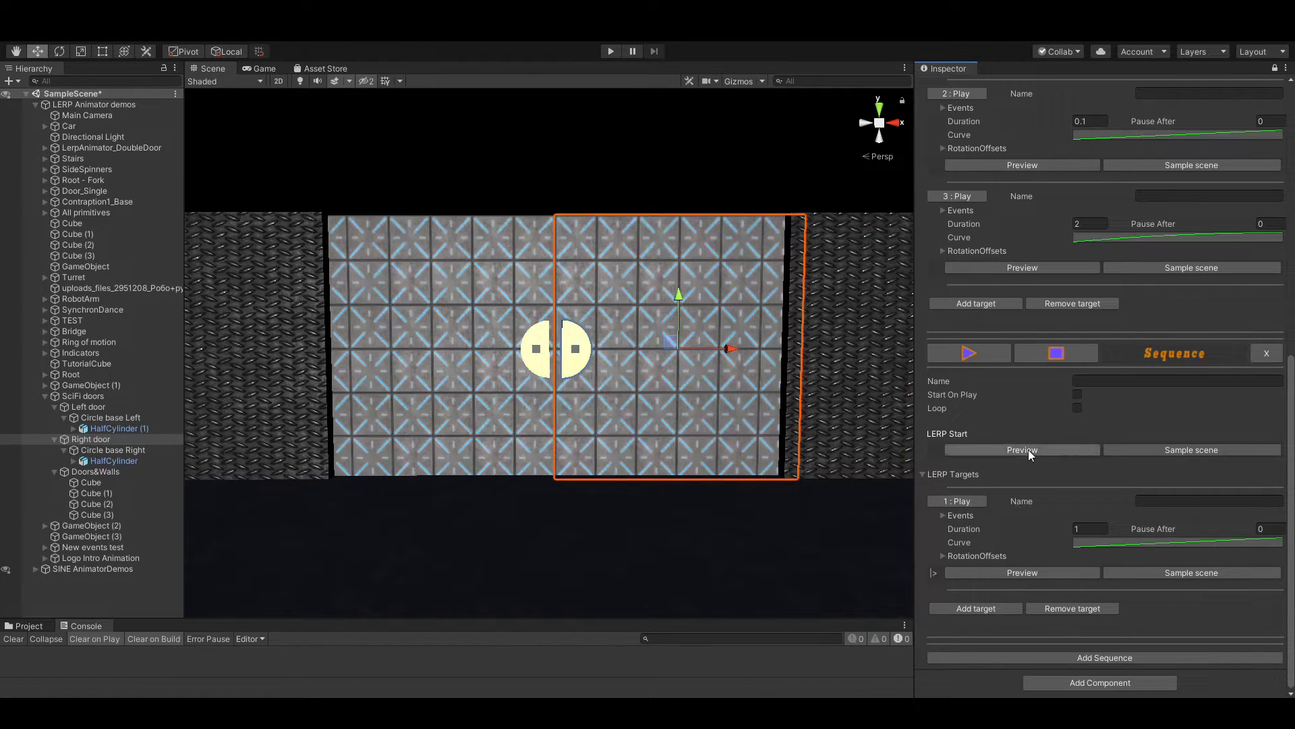
left_click(1028, 449)
left_click(1032, 574)
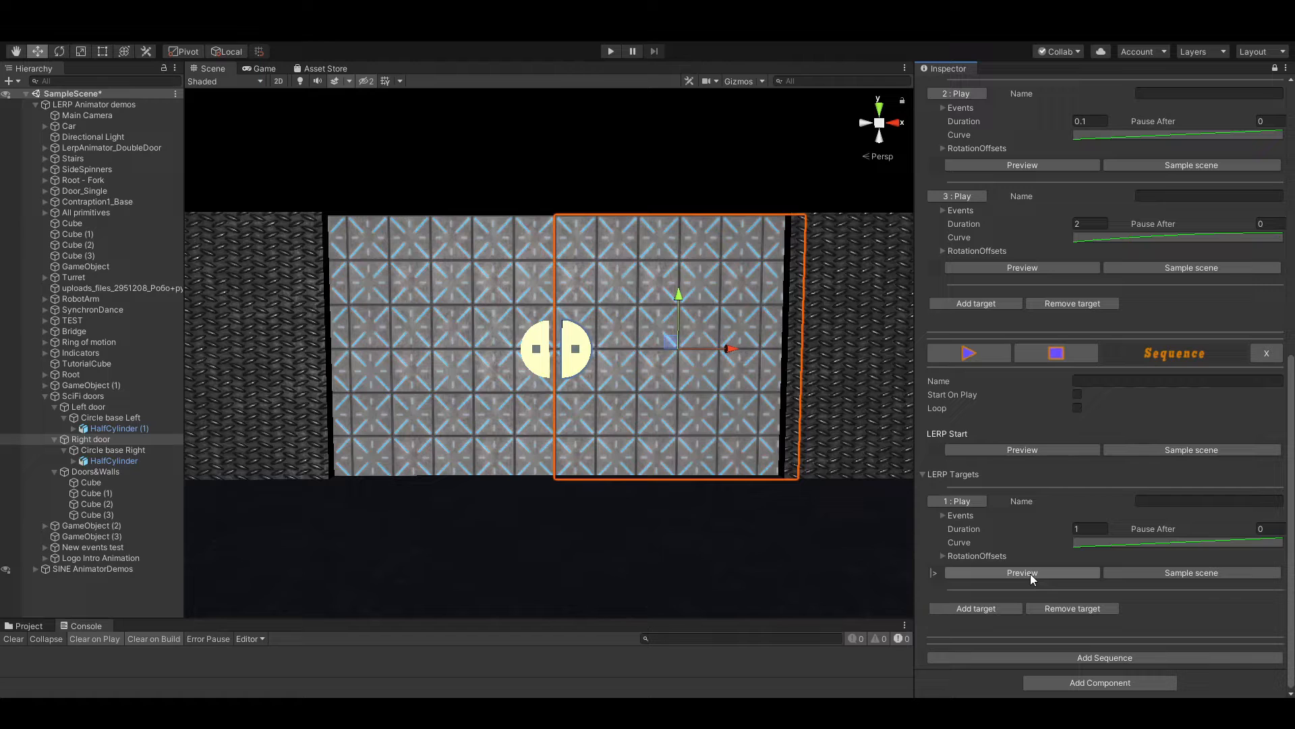
left_click(1026, 447)
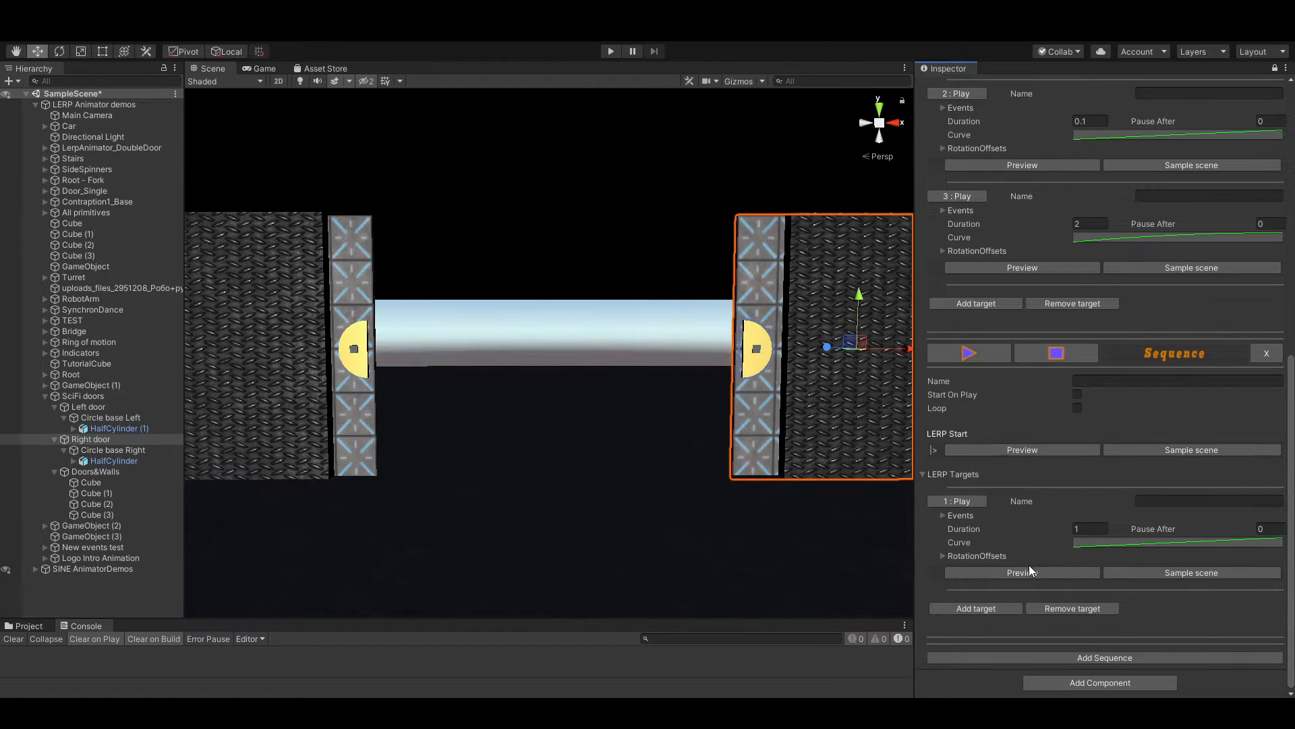
Give the second sequence's first target a duration of 2 and an ease-out curve, and play the sequence
left_click(1026, 574)
left_click(1031, 448)
left_click(1019, 572)
left_click(1094, 529)
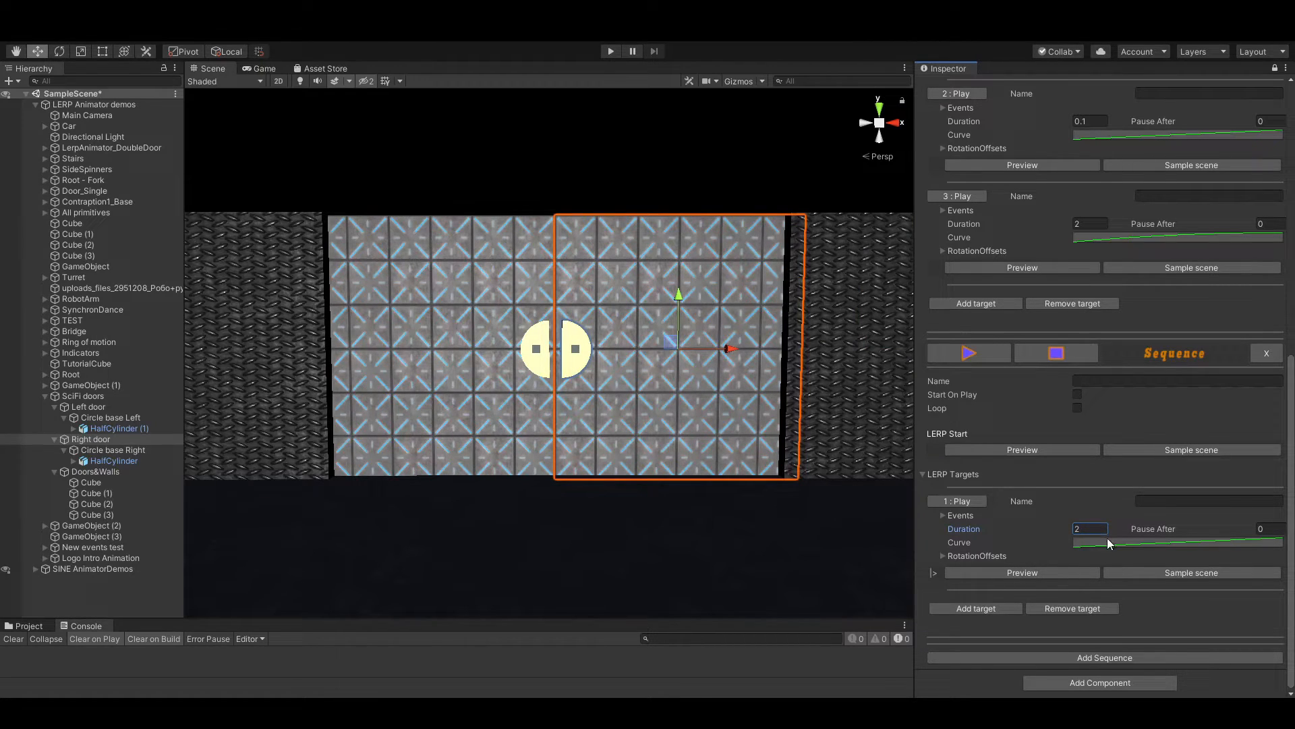
type("2")
left_click(1107, 537)
left_click(982, 355)
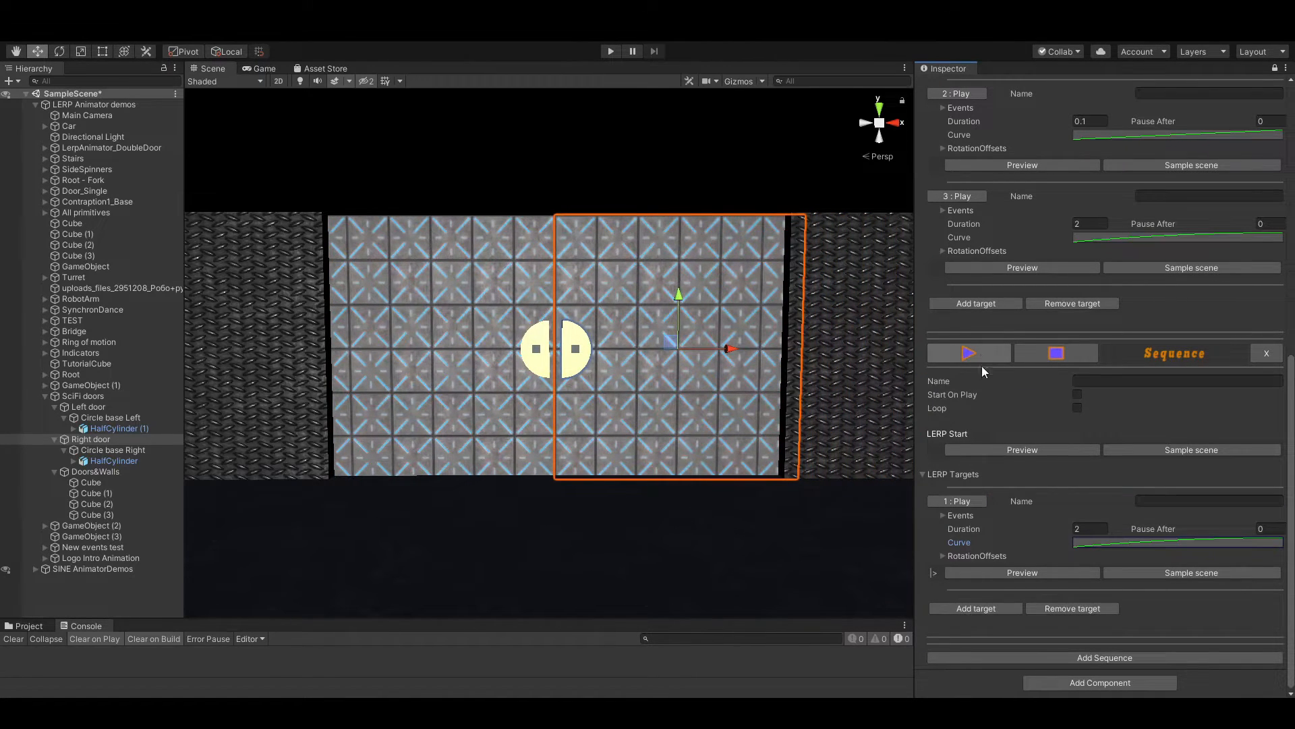
Restore the closed doors with joined half-circles from Open door's first target, and add that pose as the second sequence's second target
scroll(1039, 521, "up", 4)
scroll(1045, 513, "down", 4)
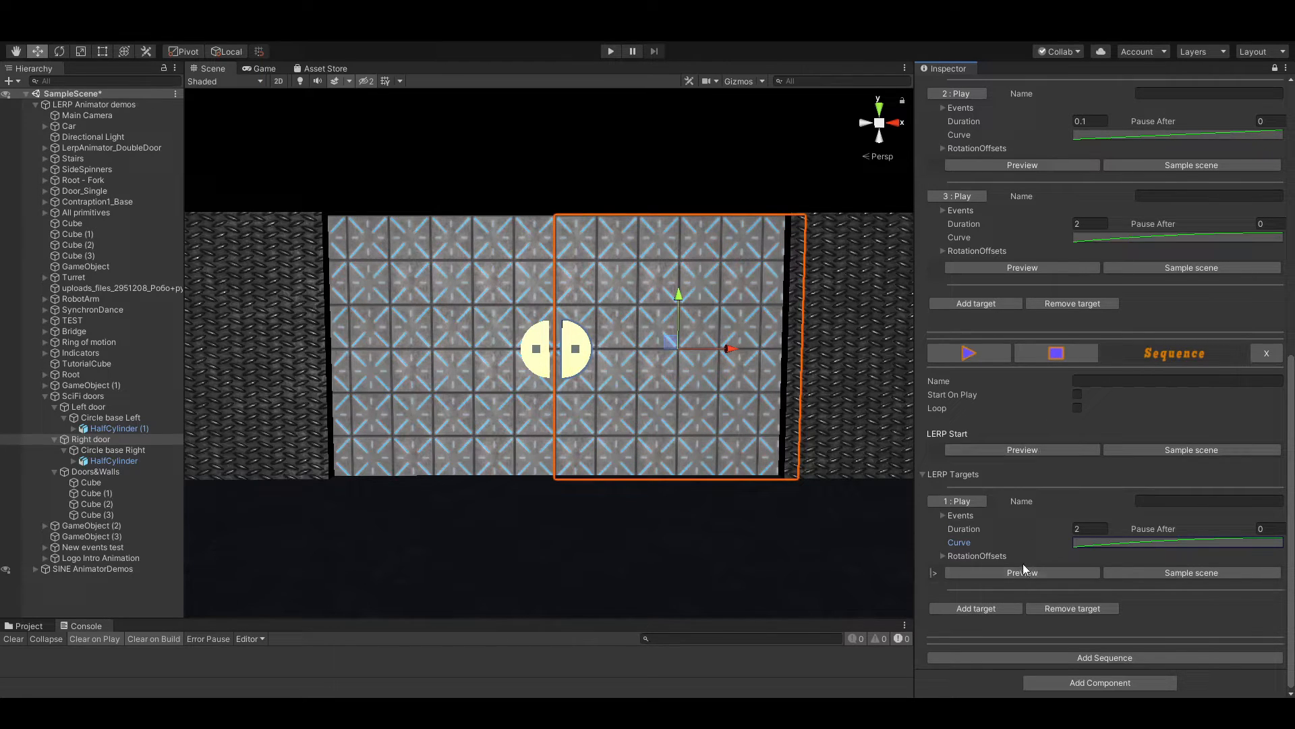
left_click(1028, 268)
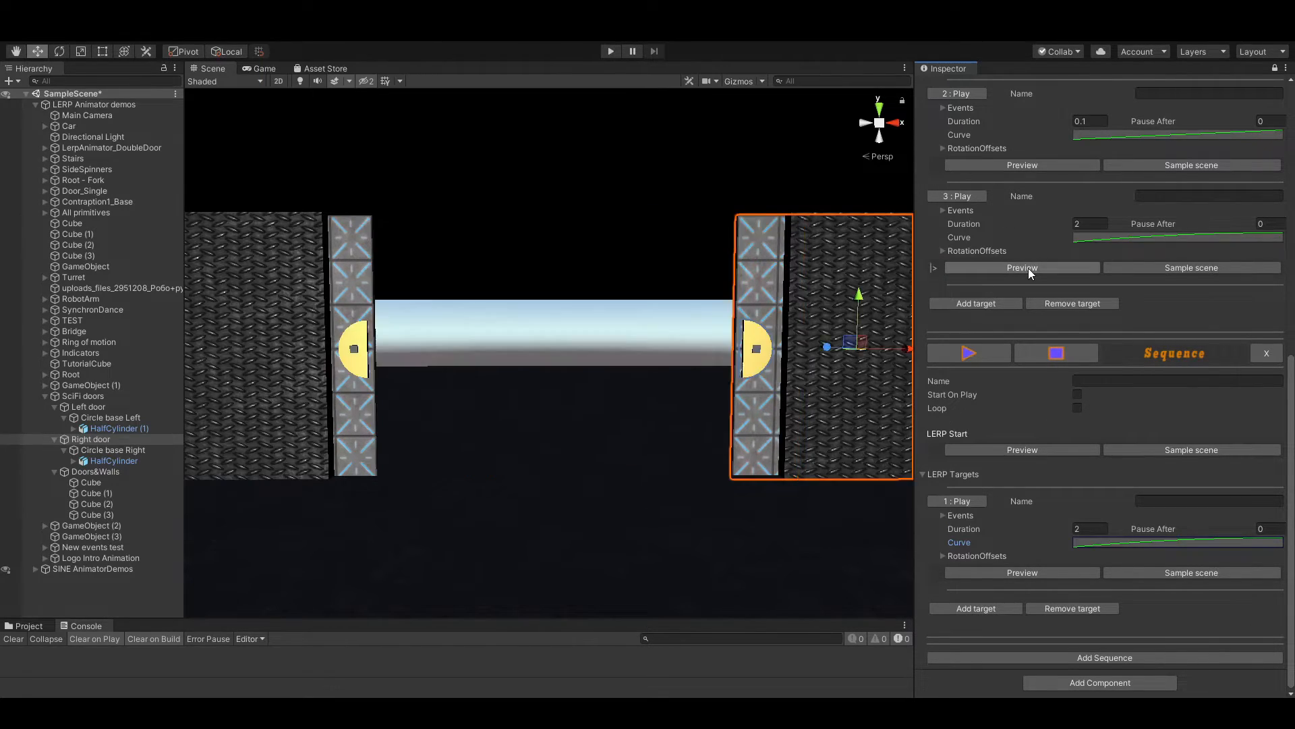
left_click(1026, 167)
scroll(1026, 196, "up", 3)
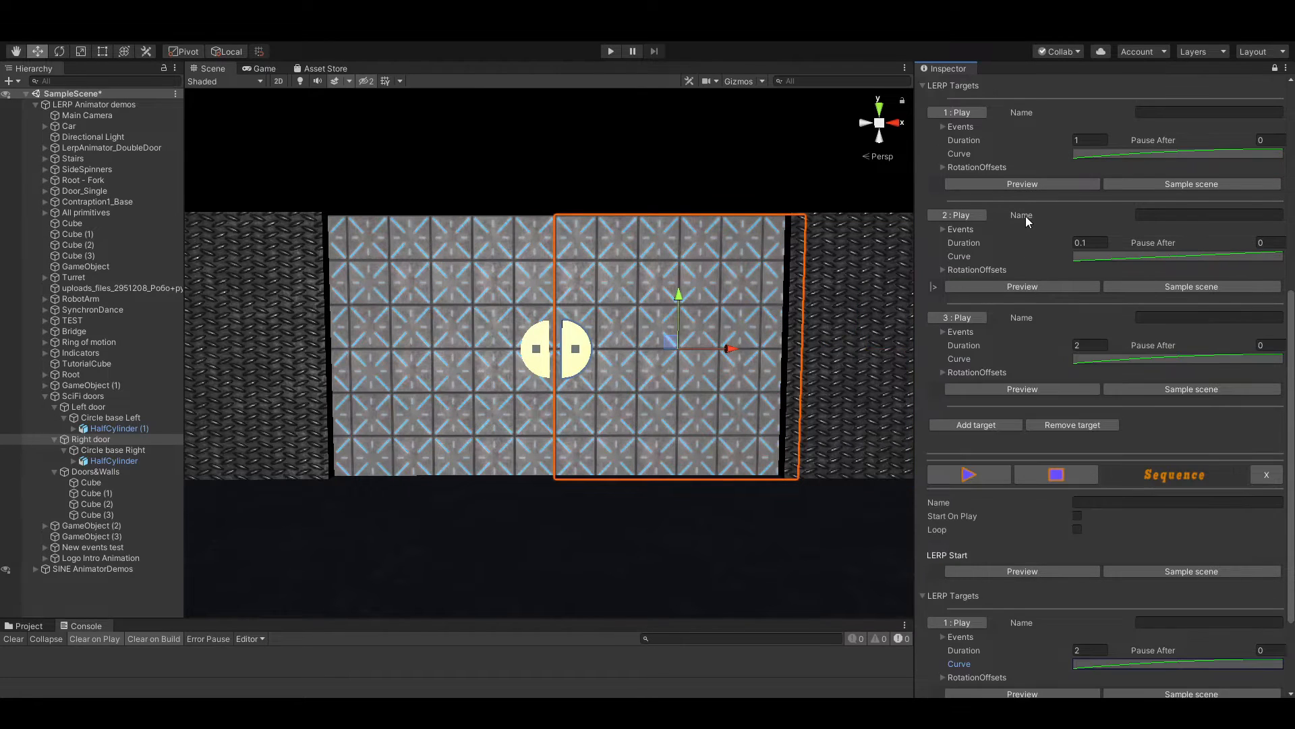
left_click(1021, 184)
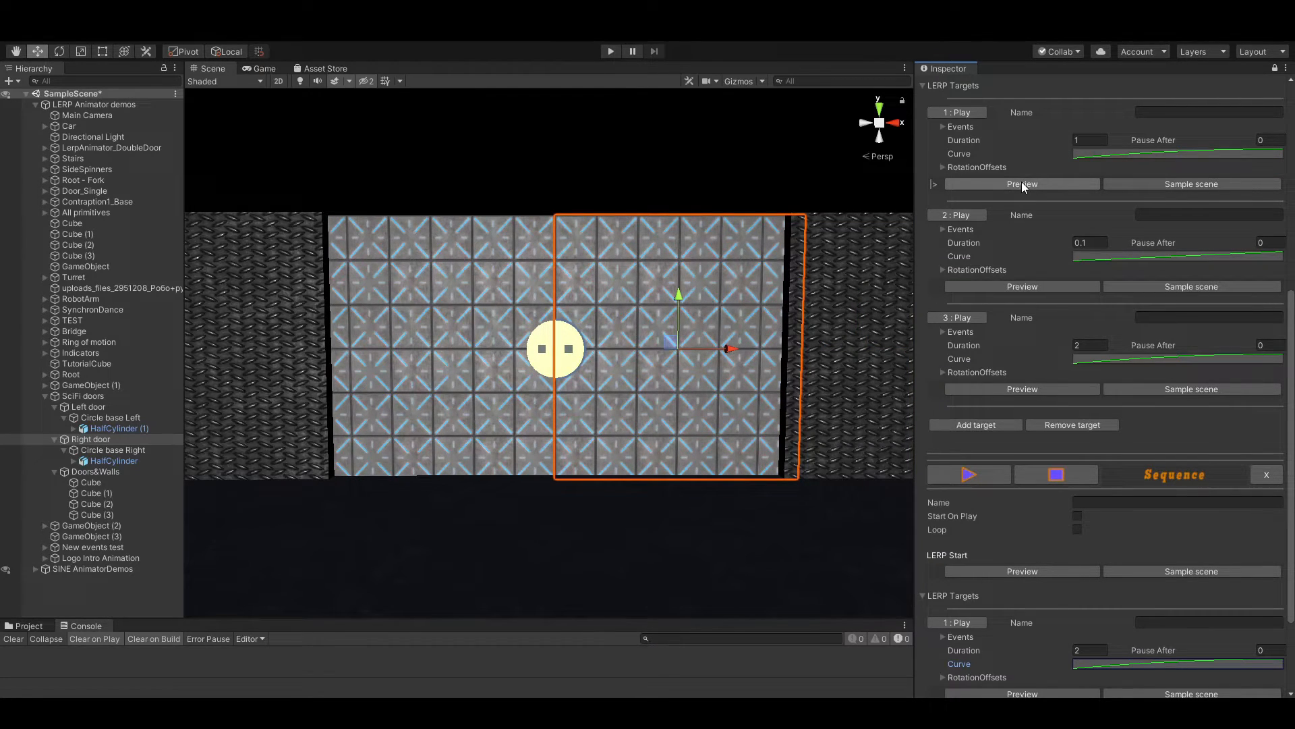
scroll(1040, 400, "up", 3)
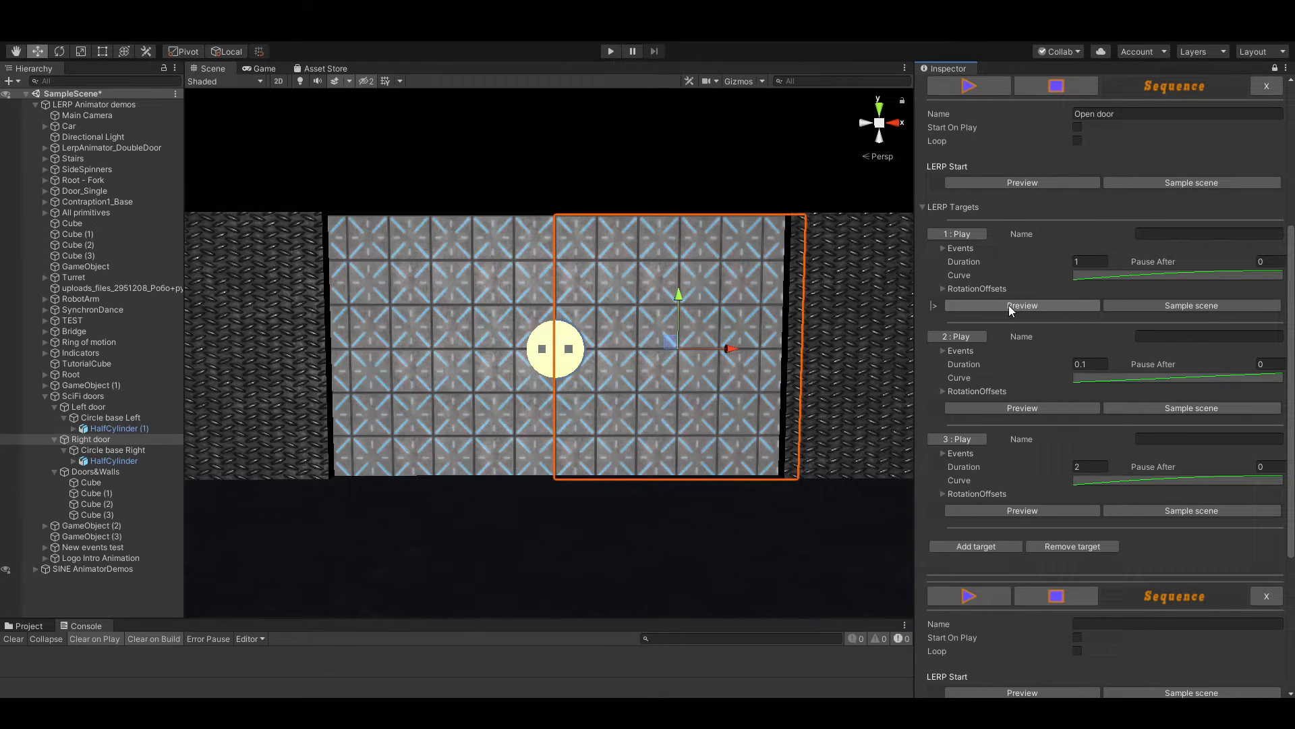
scroll(1009, 305, "down", 6)
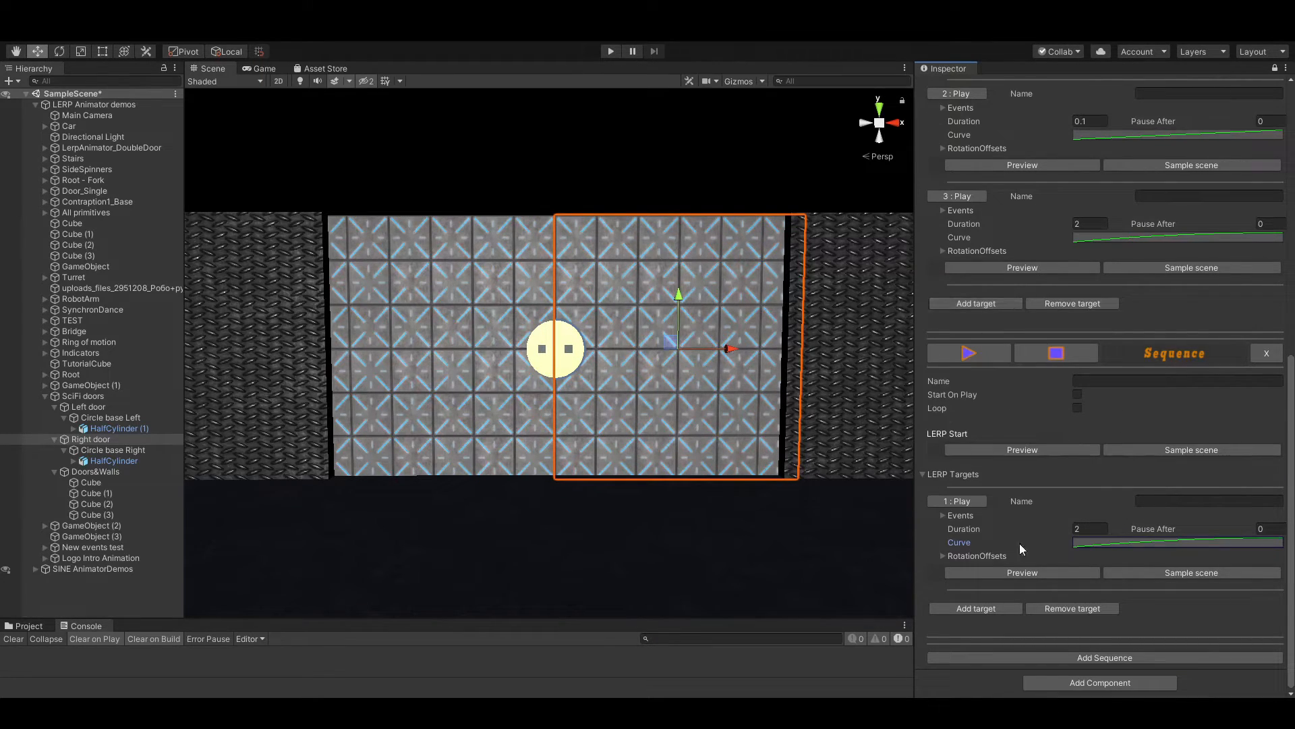
left_click(976, 605)
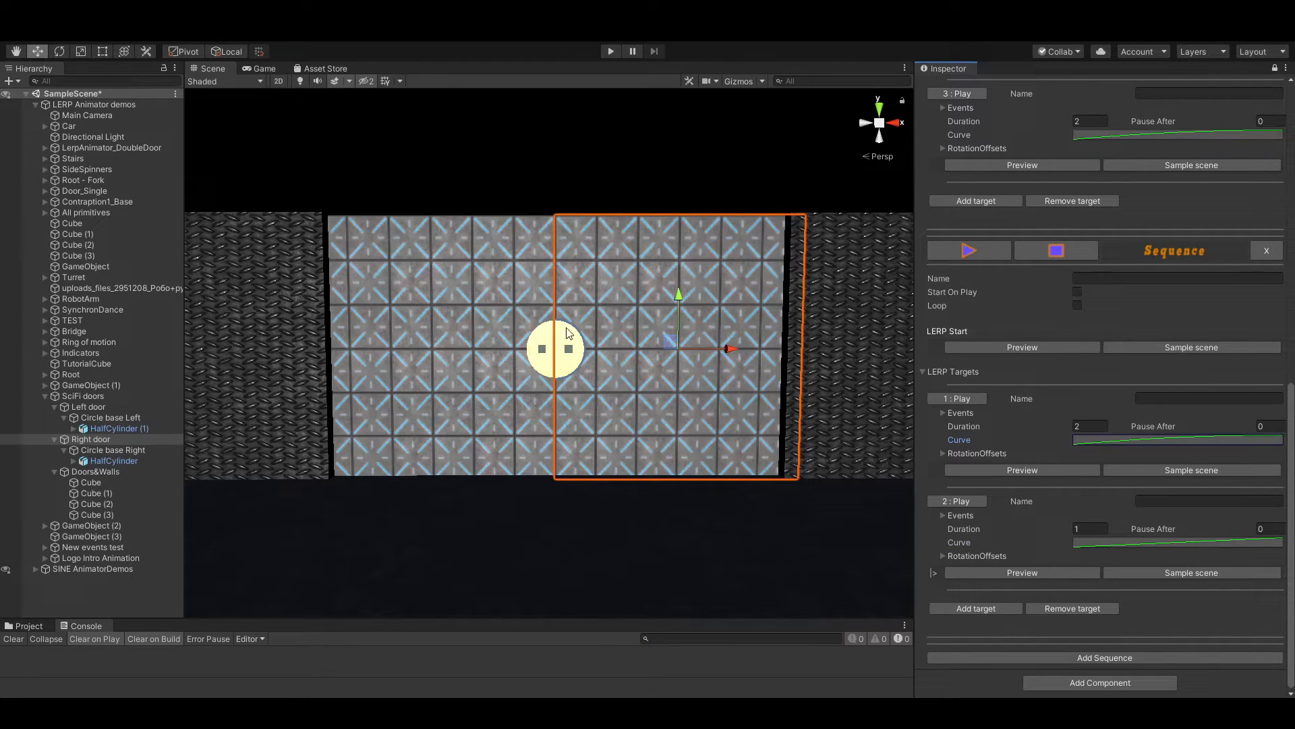
Preview the second sequence's start pose and both targets to check the closing motion, and play the whole sequence
left_click(1041, 468)
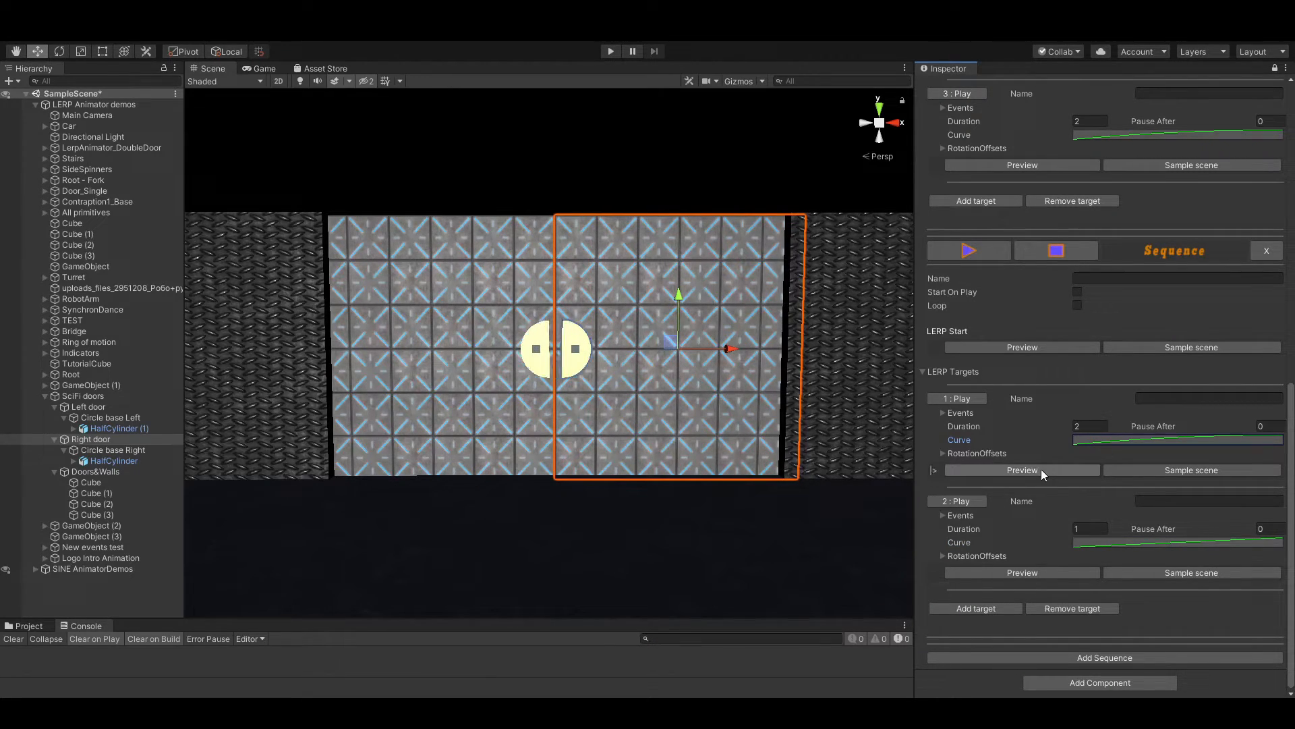
left_click(1027, 571)
left_click(1019, 470)
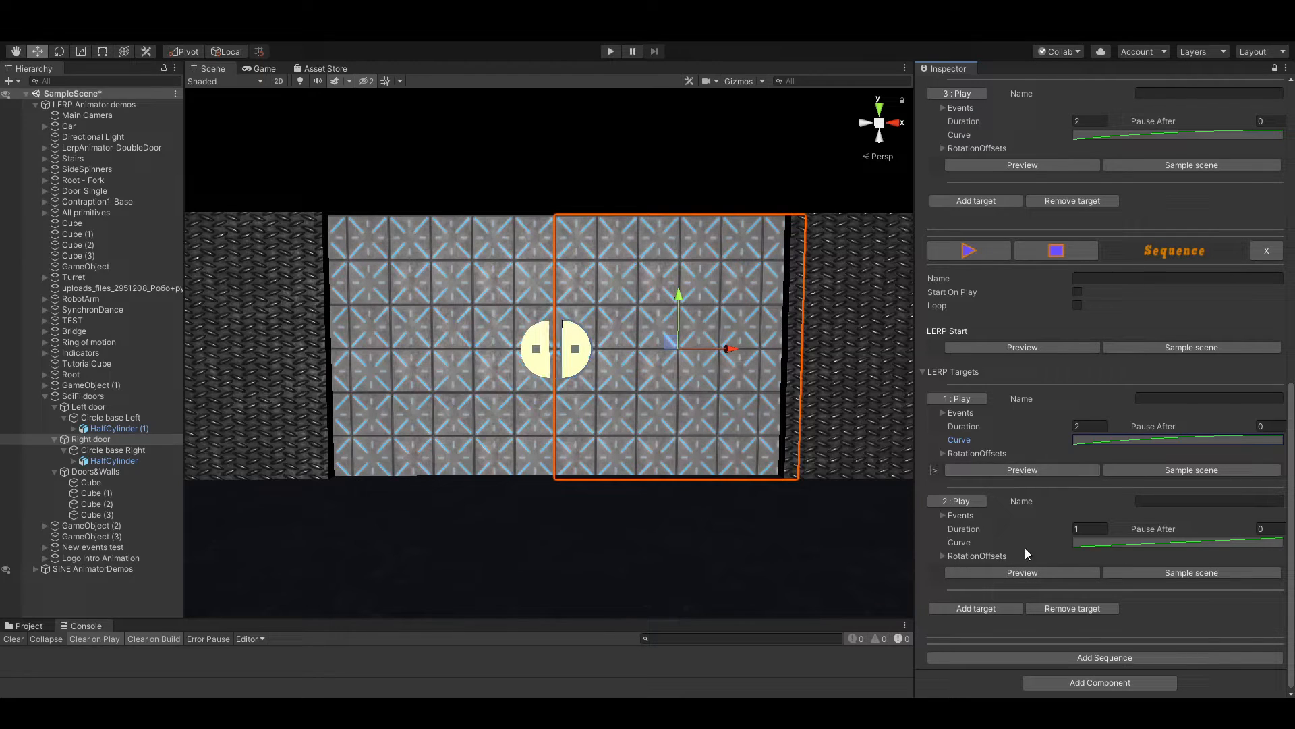
left_click(1023, 573)
left_click(1023, 472)
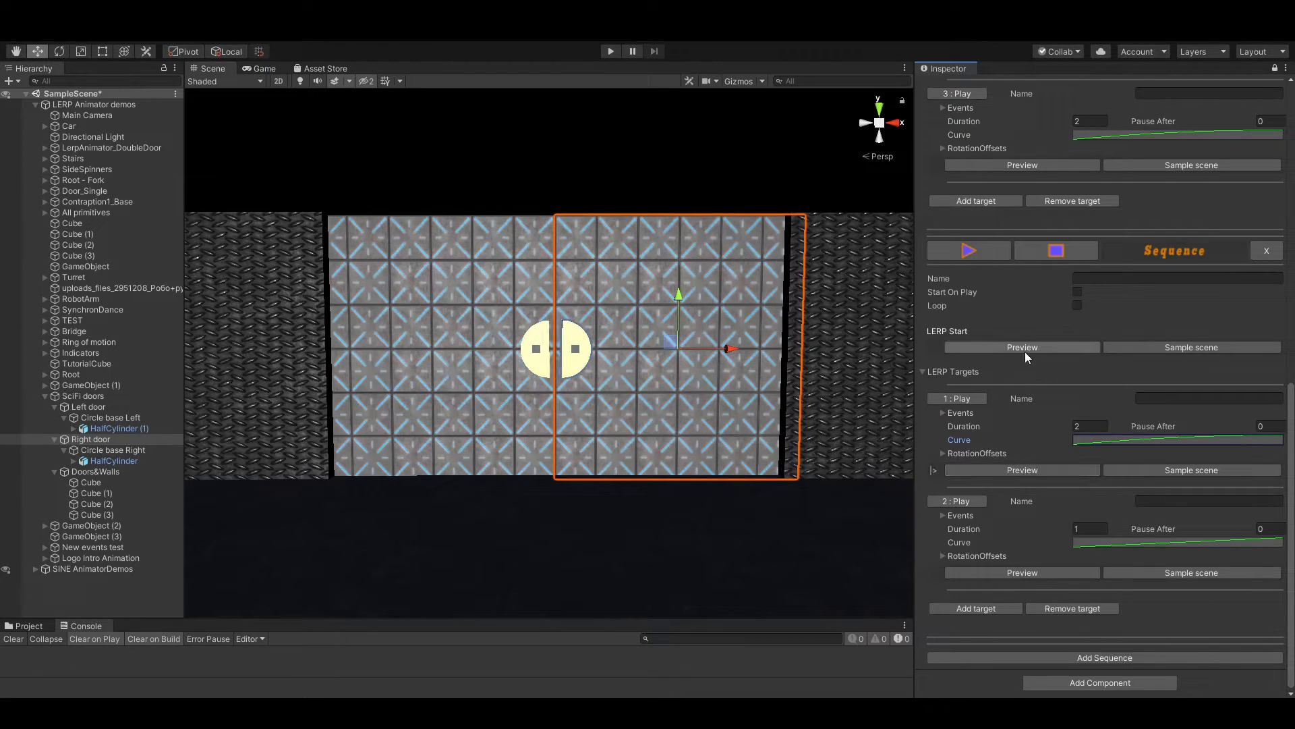
left_click(1026, 349)
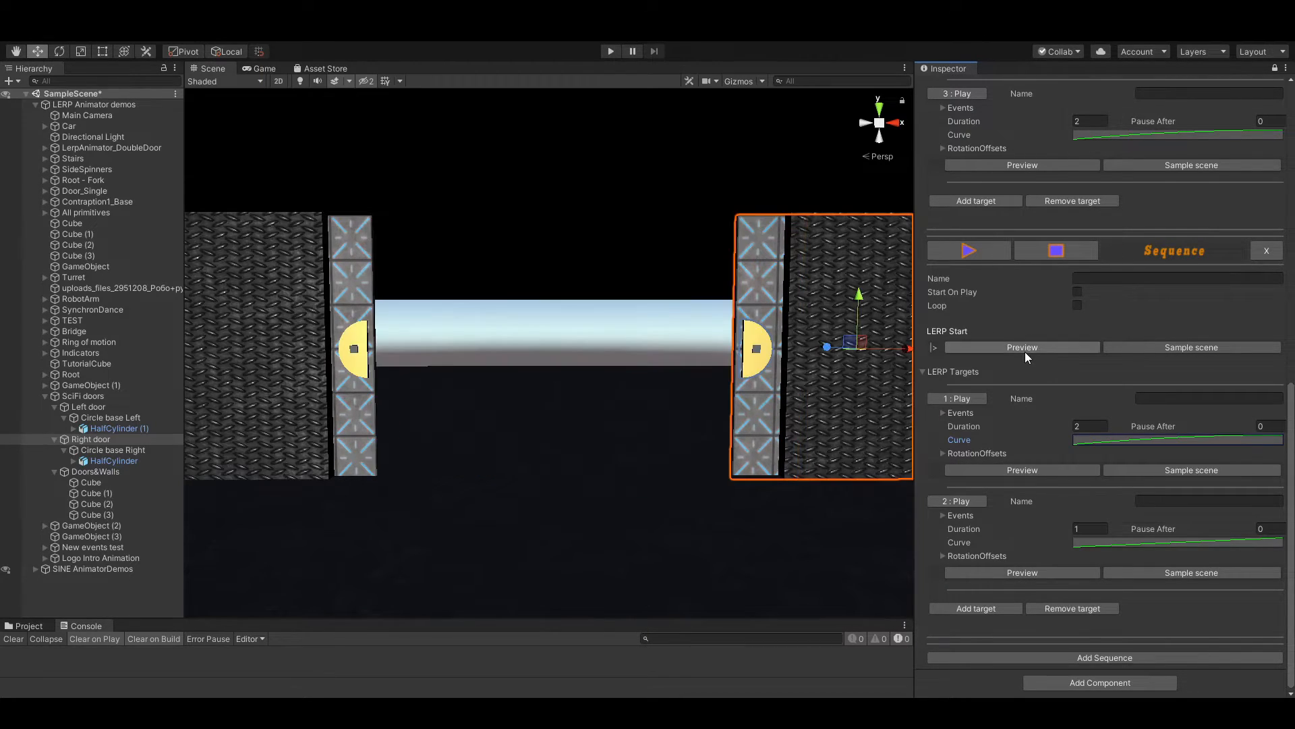
left_click(1019, 470)
left_click(1030, 573)
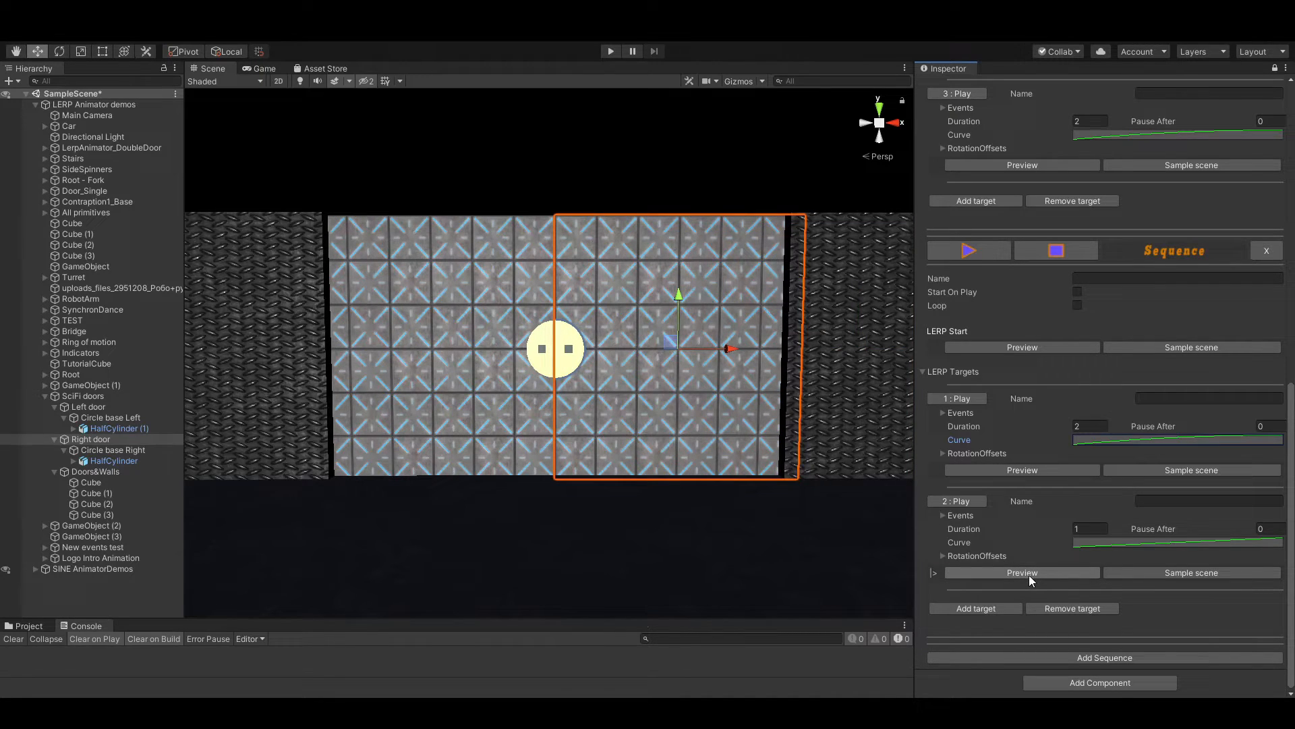
left_click(1027, 472)
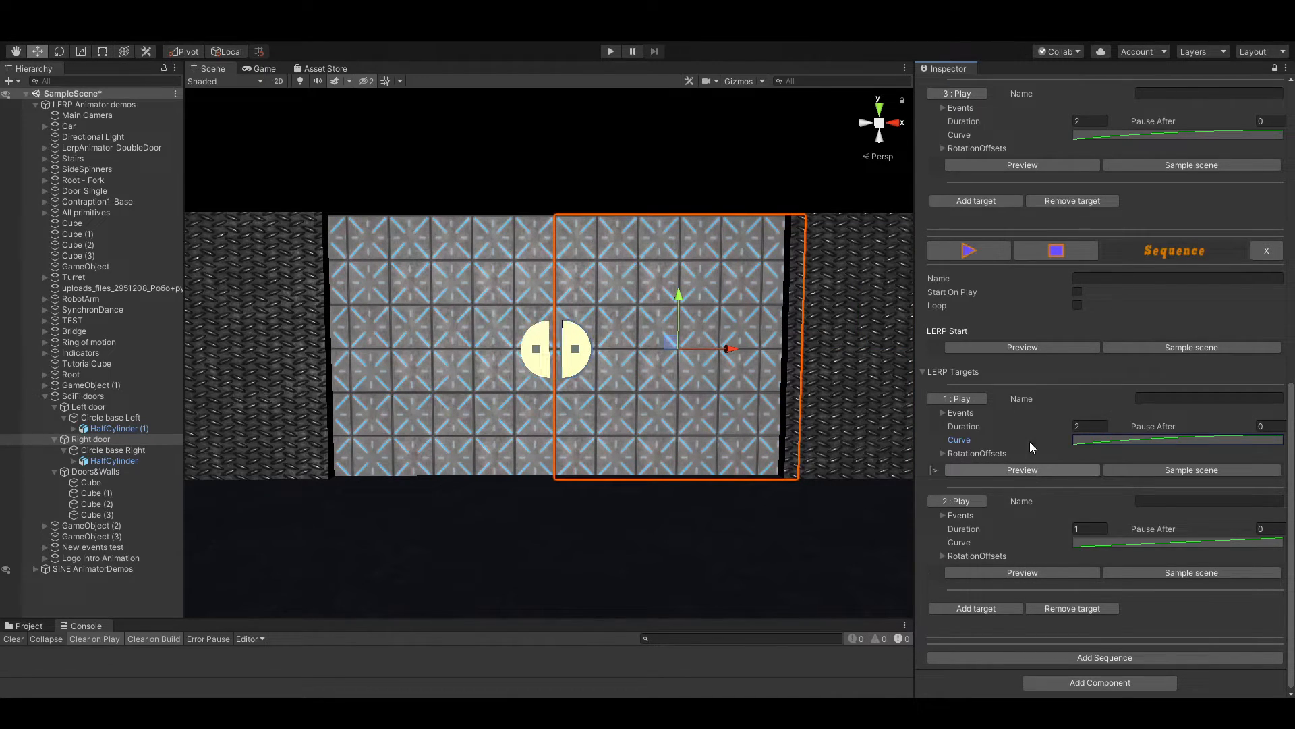
left_click(1038, 347)
left_click(1014, 573)
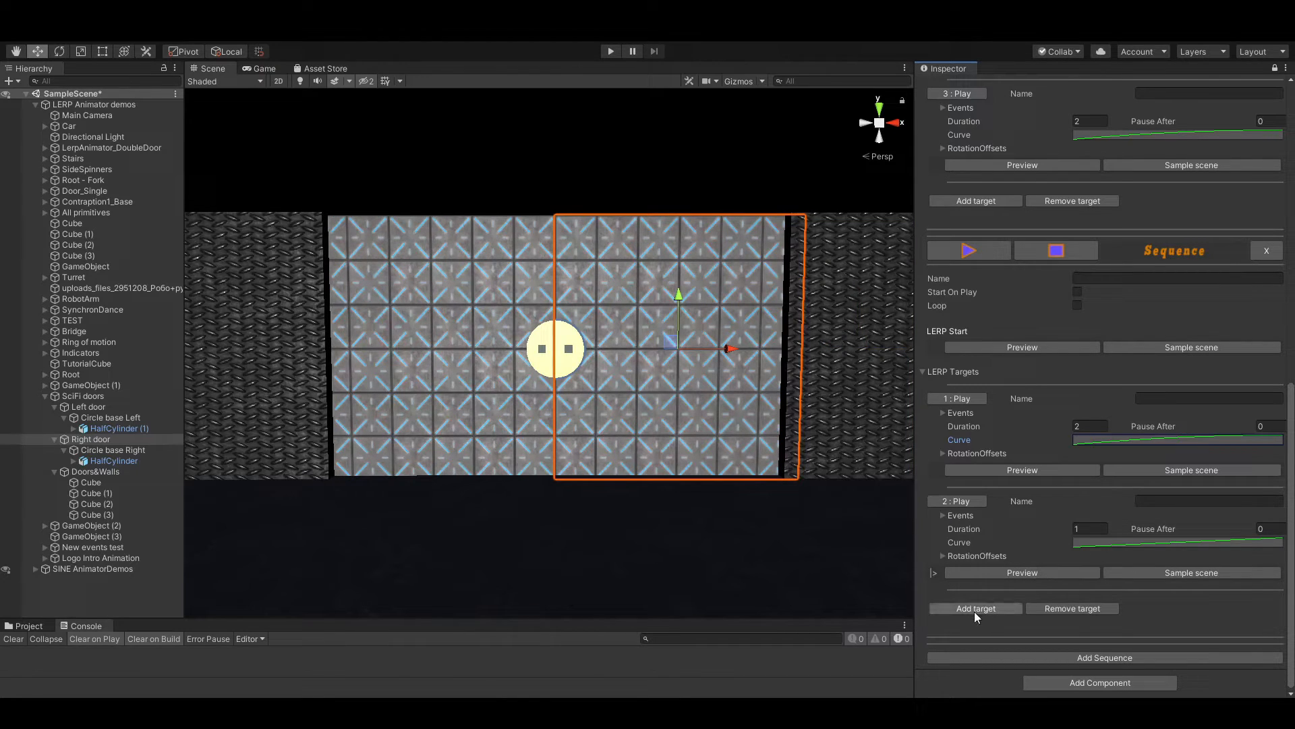
left_click(975, 245)
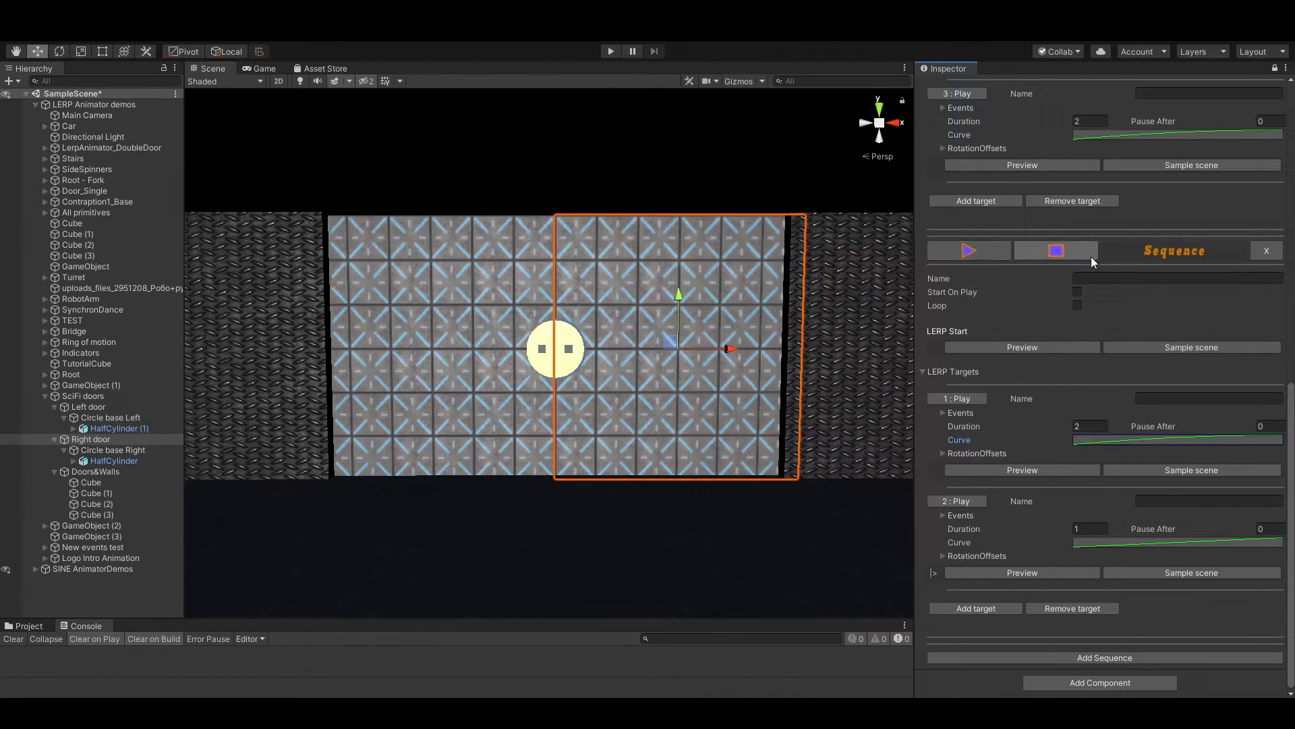
Name the second sequence "Closing"
left_click(1140, 277)
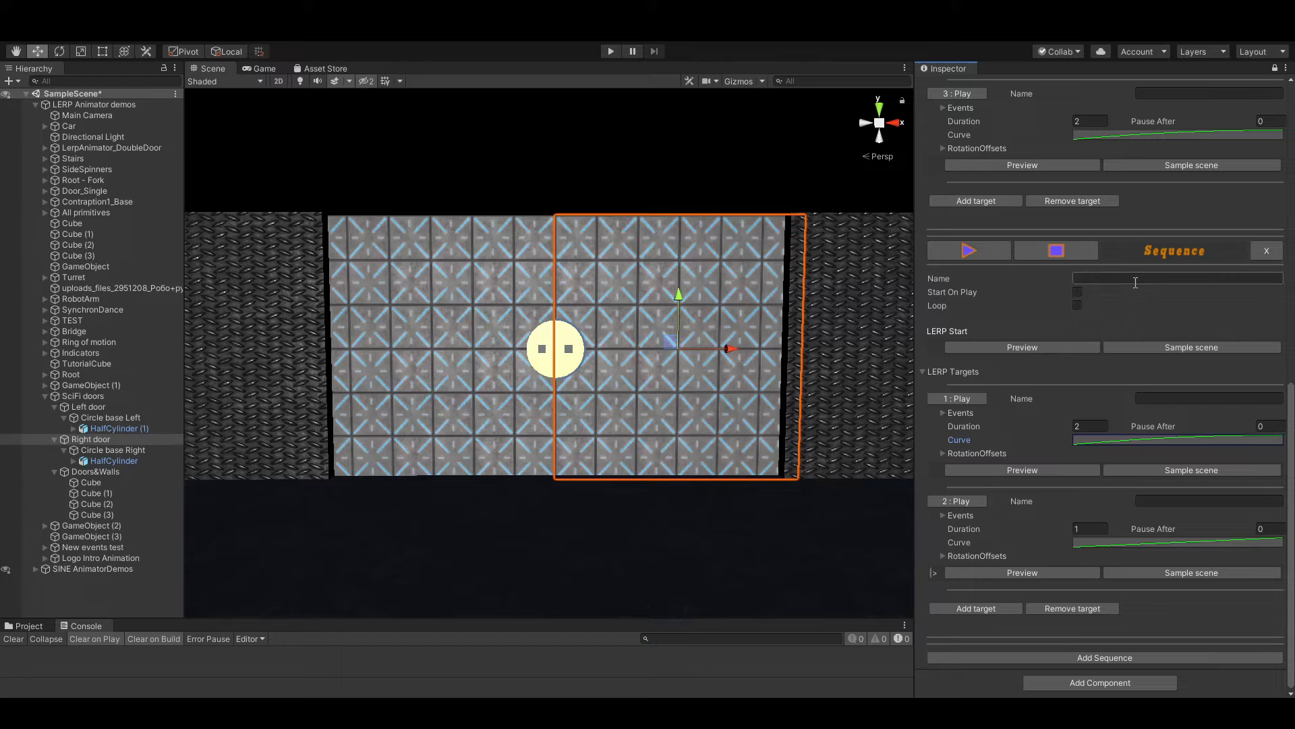
type("Closing")
Set the Open door sequence to start on play, select SciFi doors, and run the scene to test it
scroll(1104, 540, "up", 10)
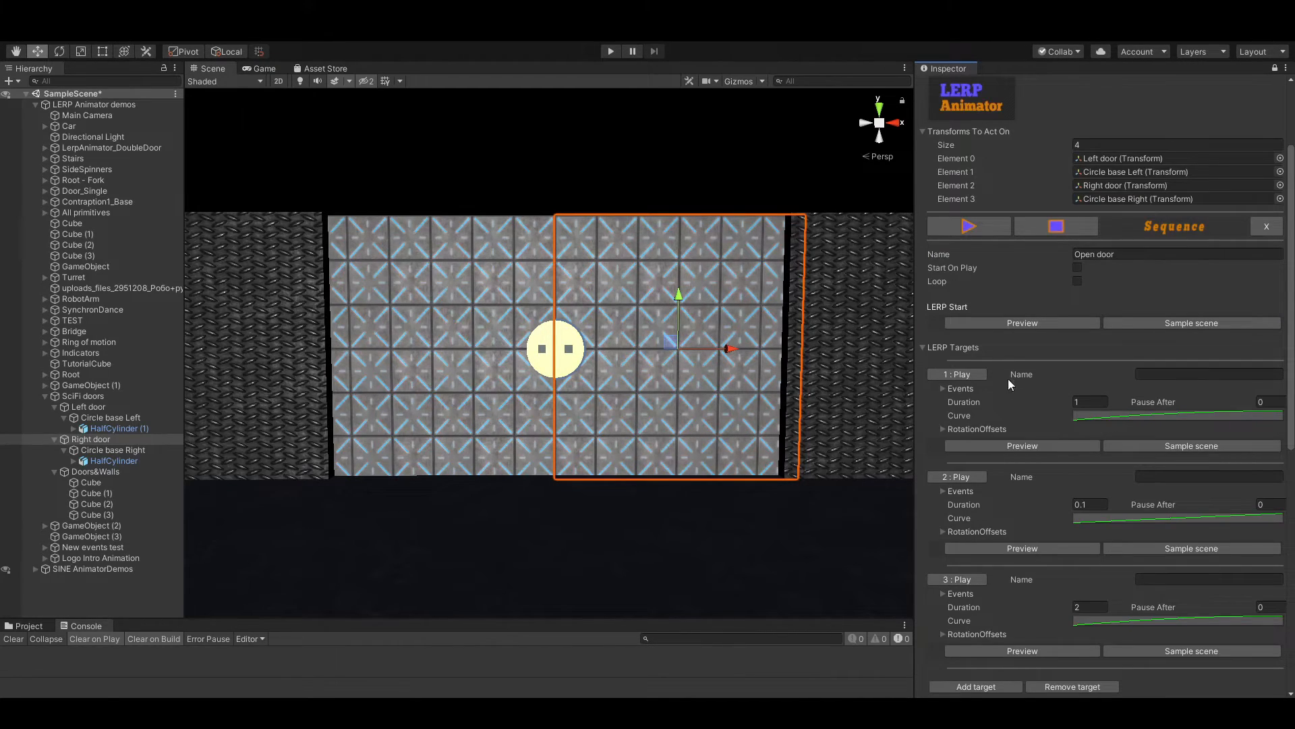
left_click(1078, 267)
left_click(393, 217)
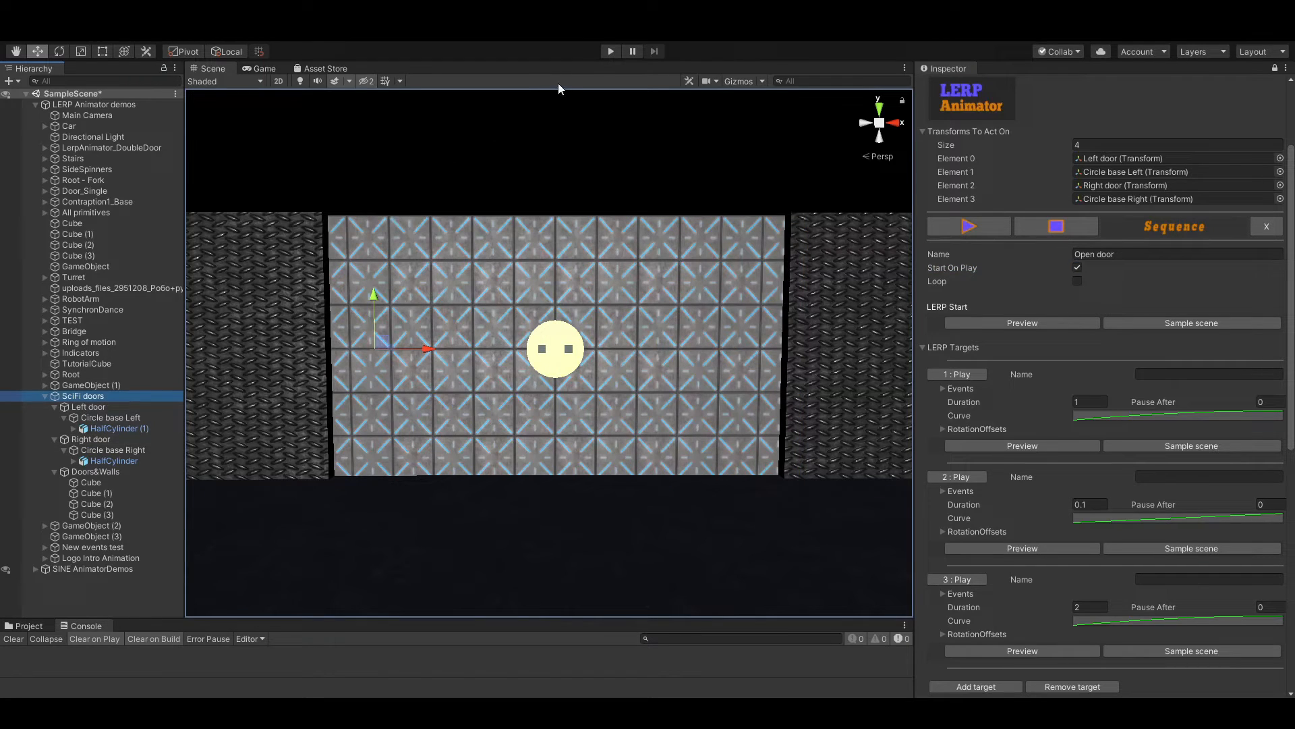
left_click(610, 52)
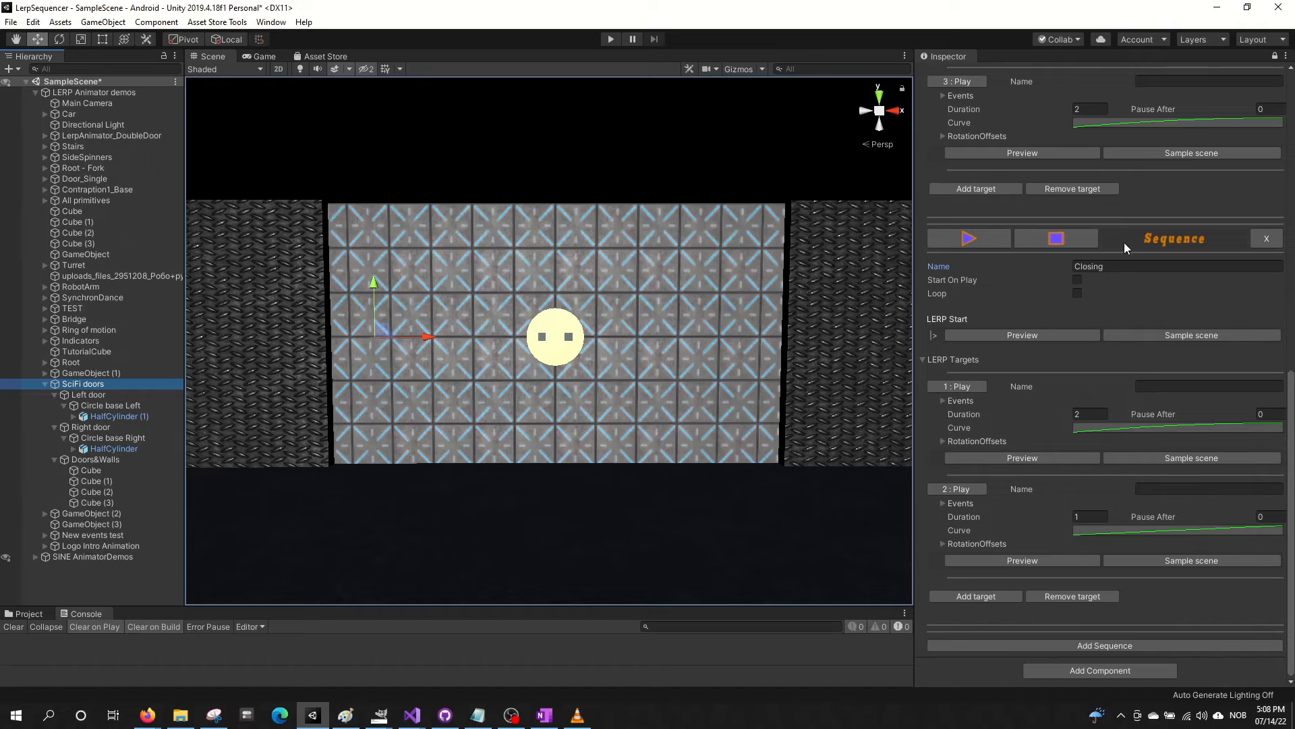
Switch to the Visual Studio window with LerpAnimator.cs and examine the PlaySequence method that takes a sequence name
scroll(1159, 293, "up", 10)
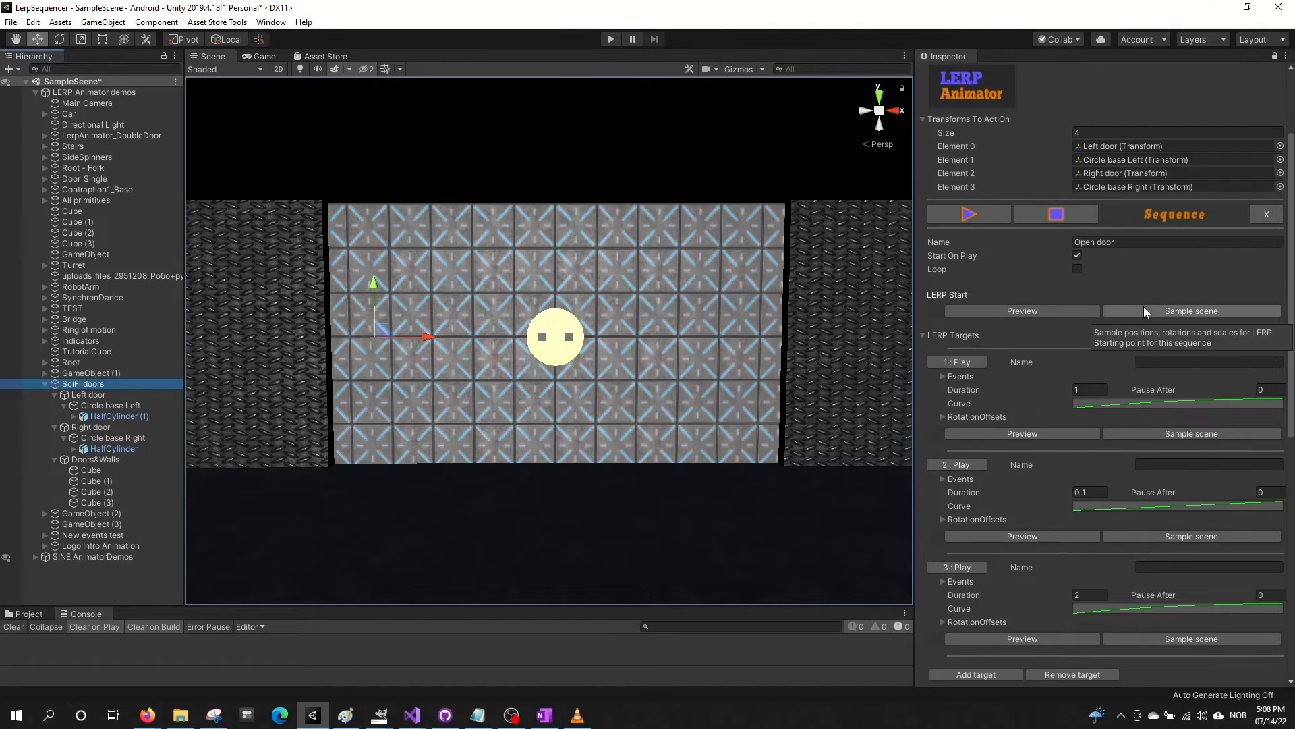
scroll(1144, 305, "down", 3)
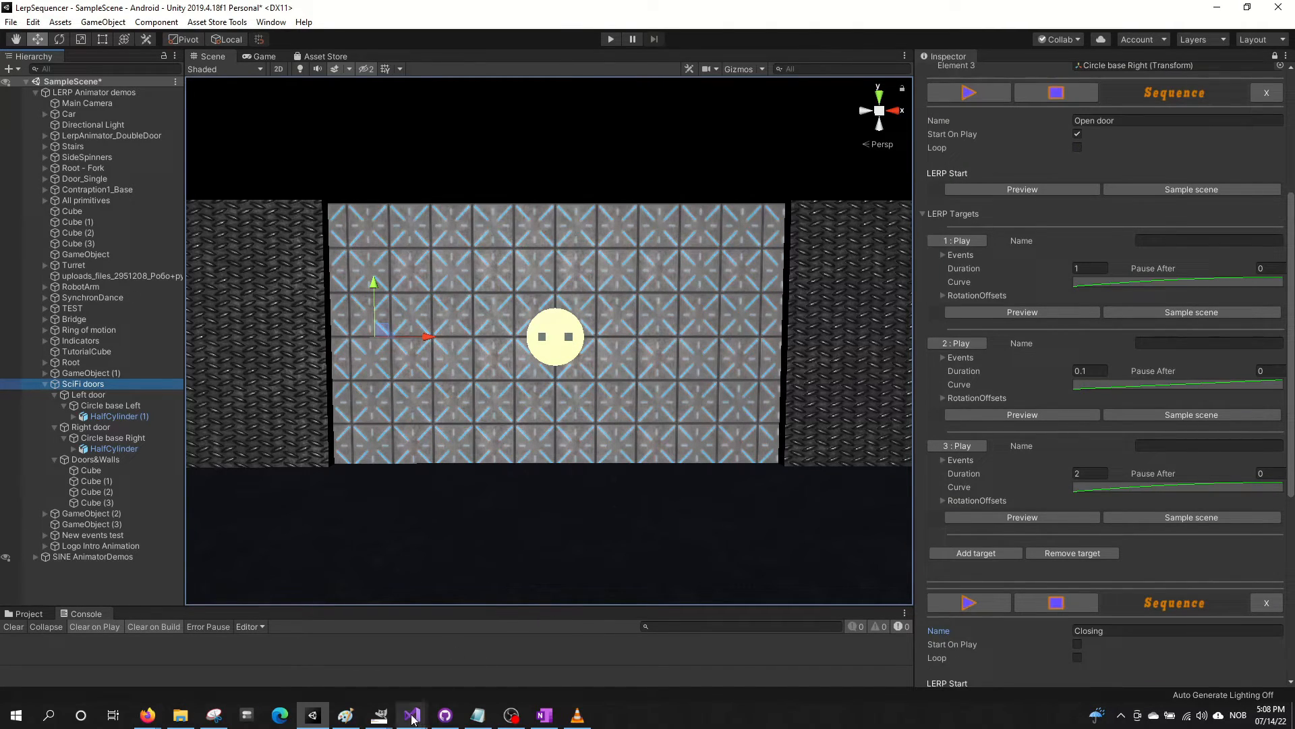
mouse_move(411, 715)
mouse_move(337, 664)
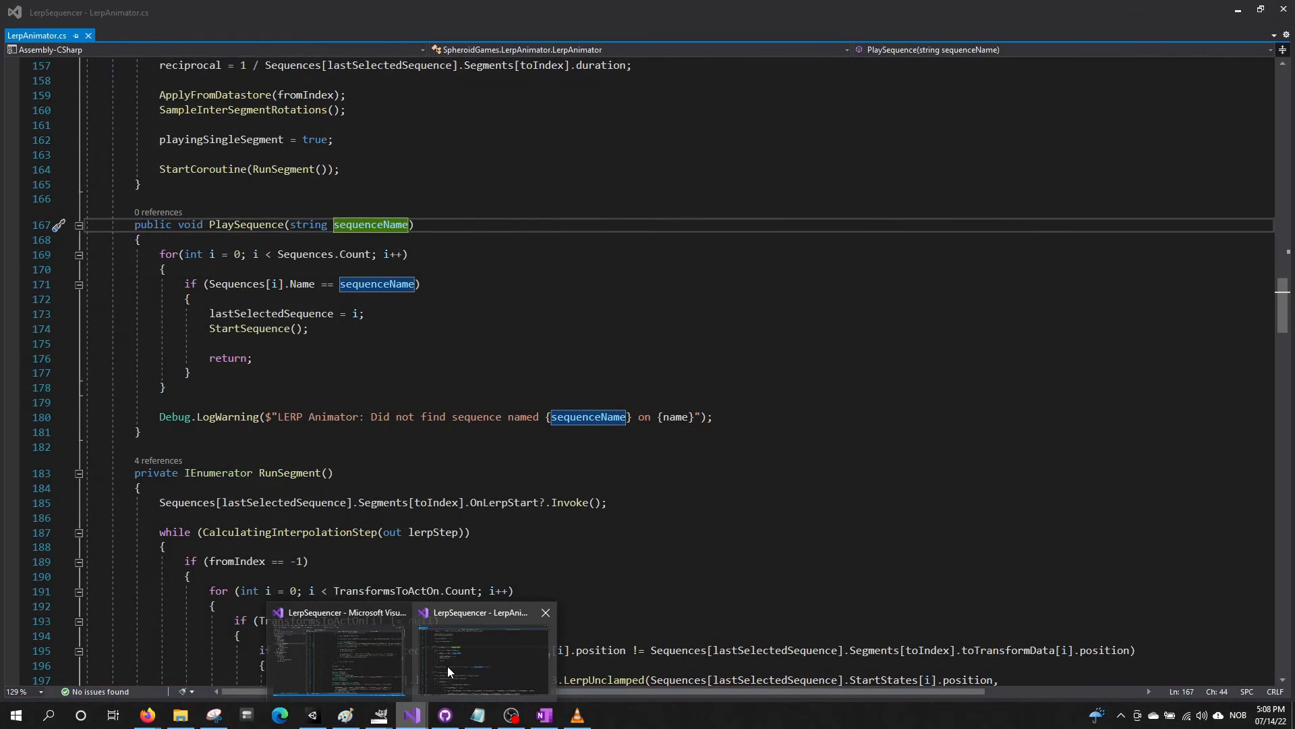
left_click(447, 666)
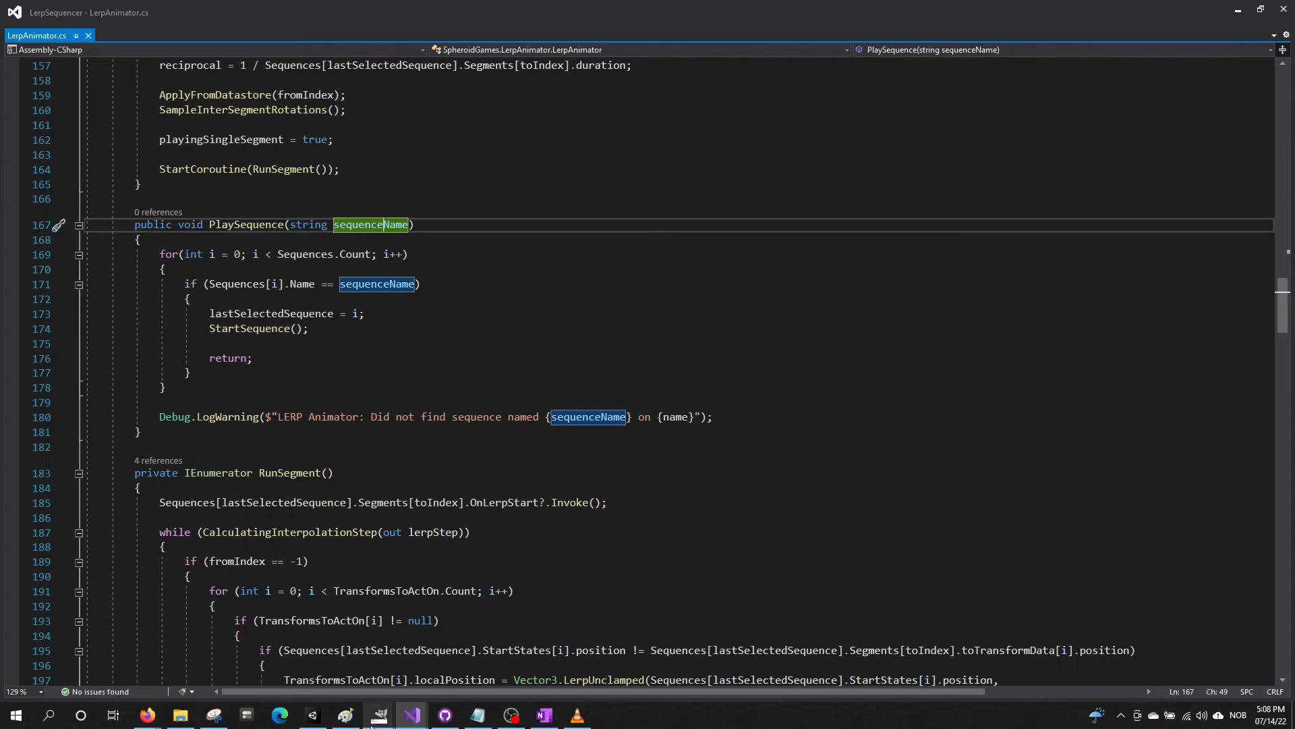
Switch back to Unity and review the Open door sequence's settings and the Lerp Animator component on SciFi doors
left_click(312, 715)
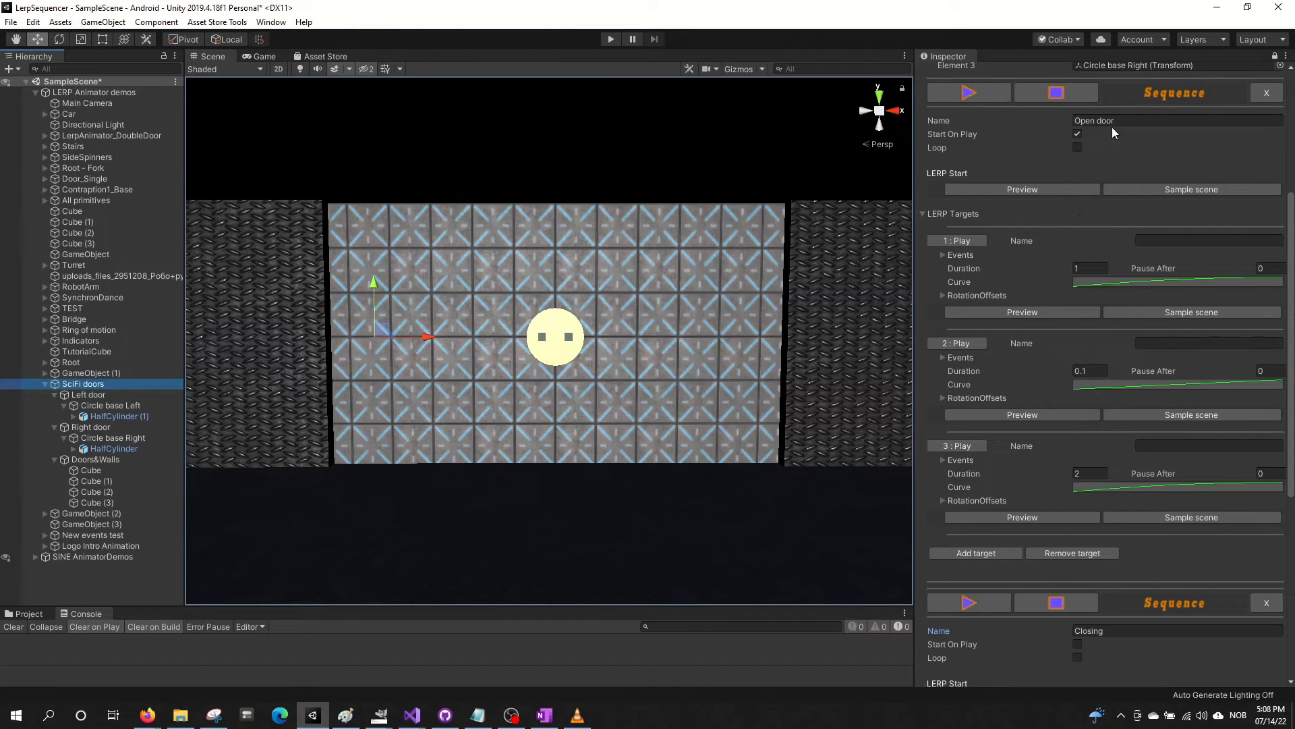
scroll(1086, 295, "up", 3)
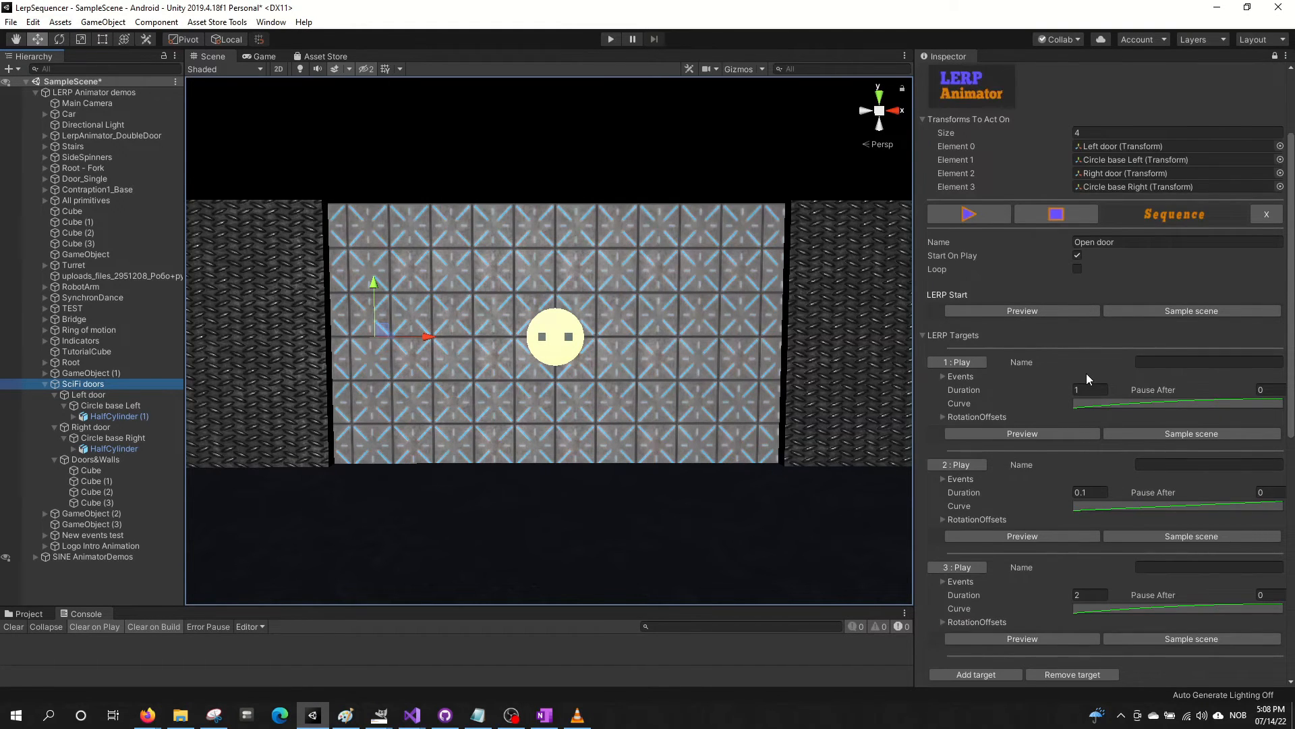
scroll(1086, 373, "up", 2)
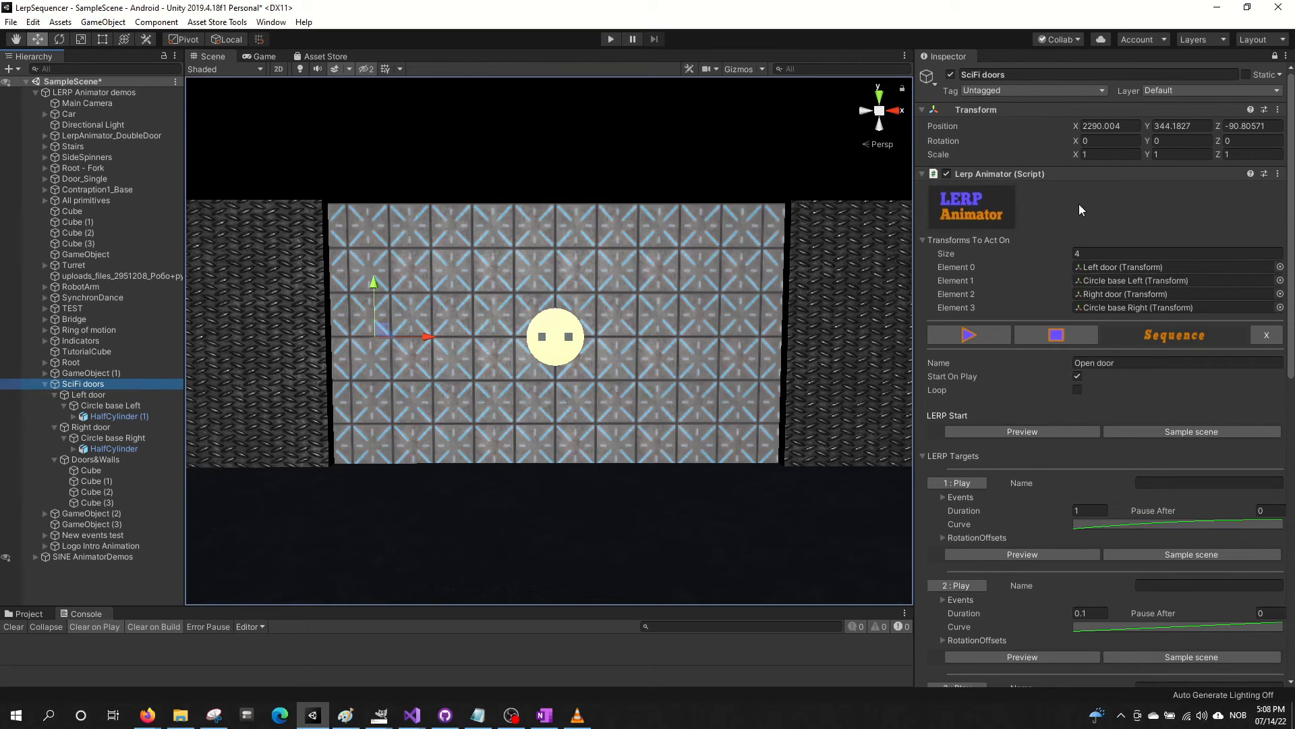